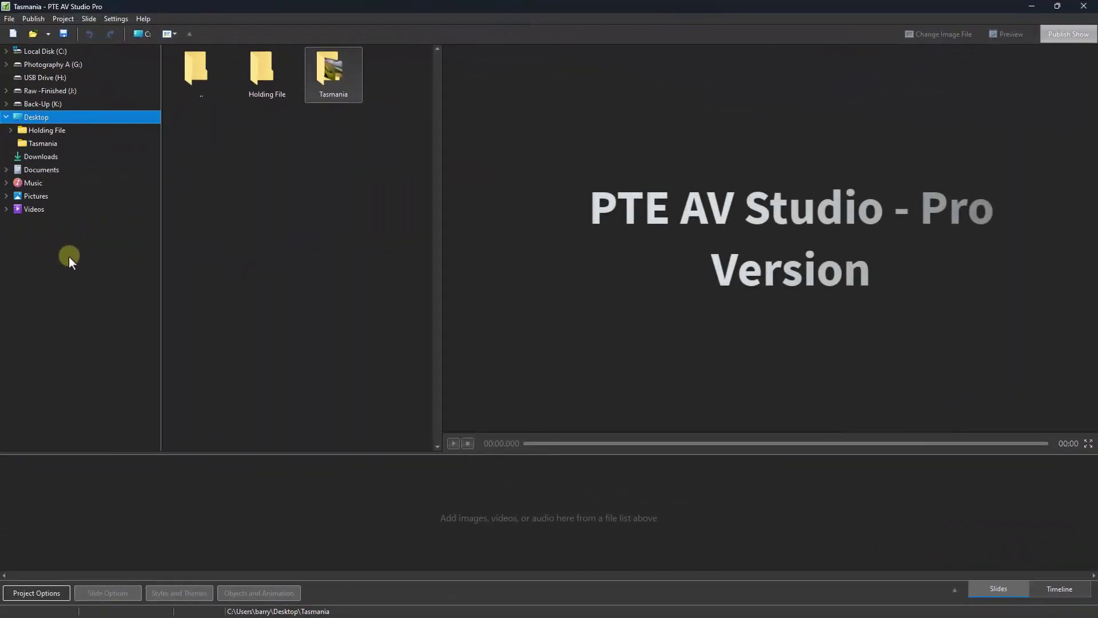
# Create a new 16:9 project named Tasmania and show the contents of the Desktop's Tasmania folder
pyautogui.click(9, 23)
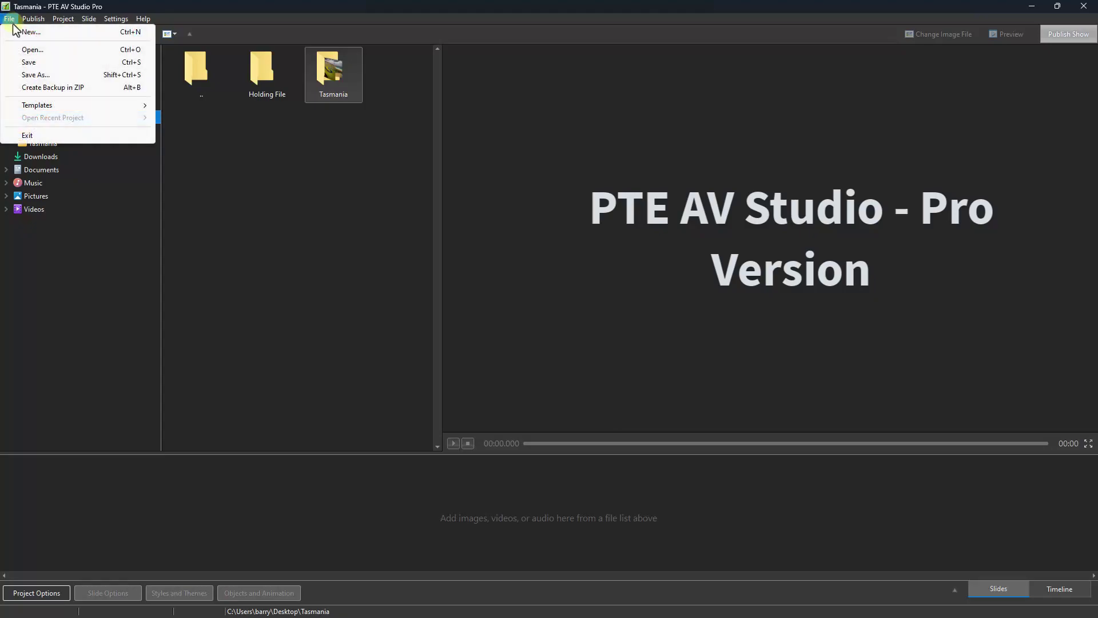
pyautogui.click(19, 34)
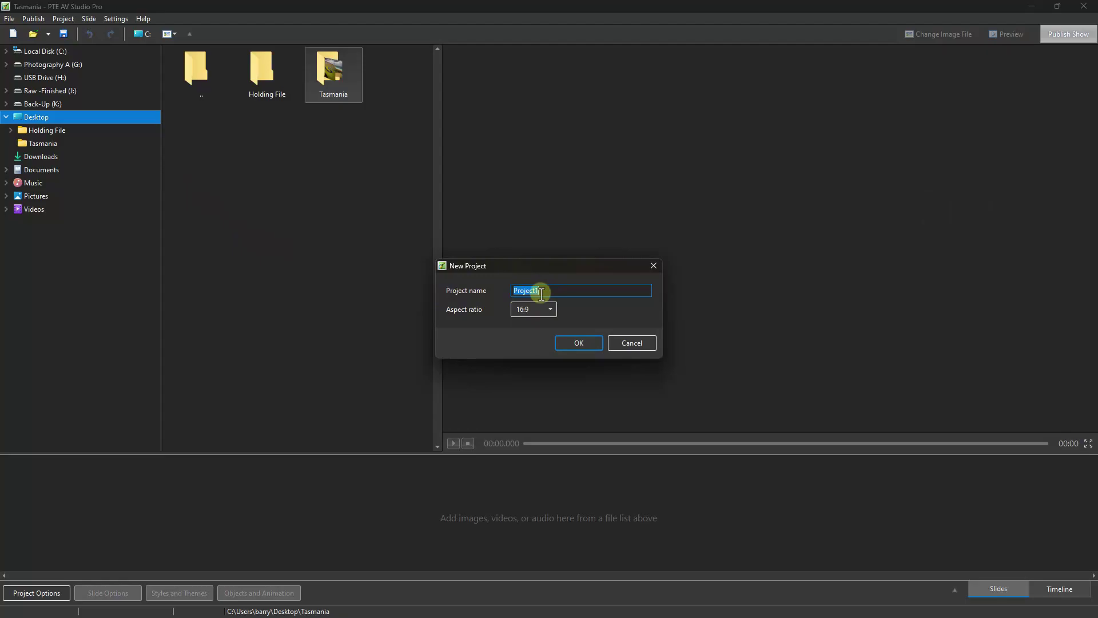
pyautogui.write('Tasmania')
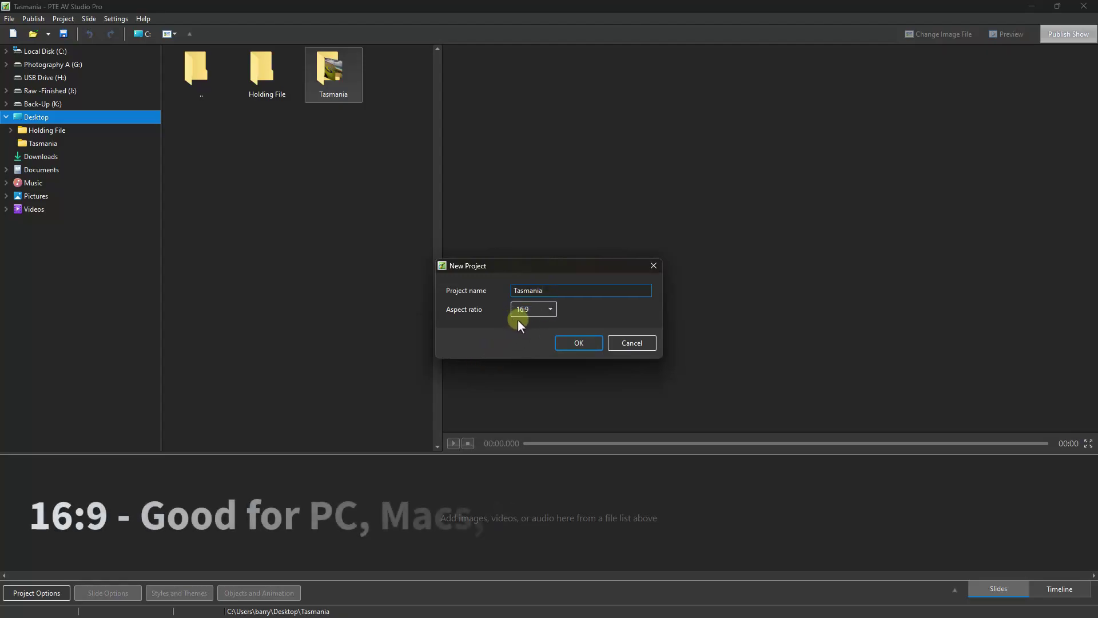
pyautogui.click(574, 343)
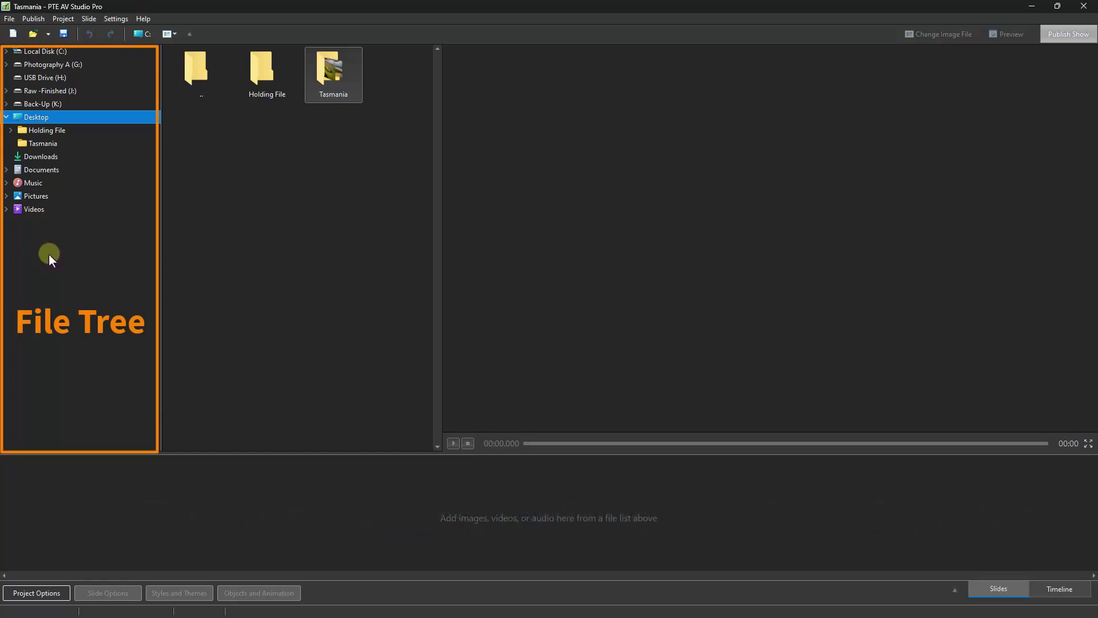
pyautogui.click(28, 145)
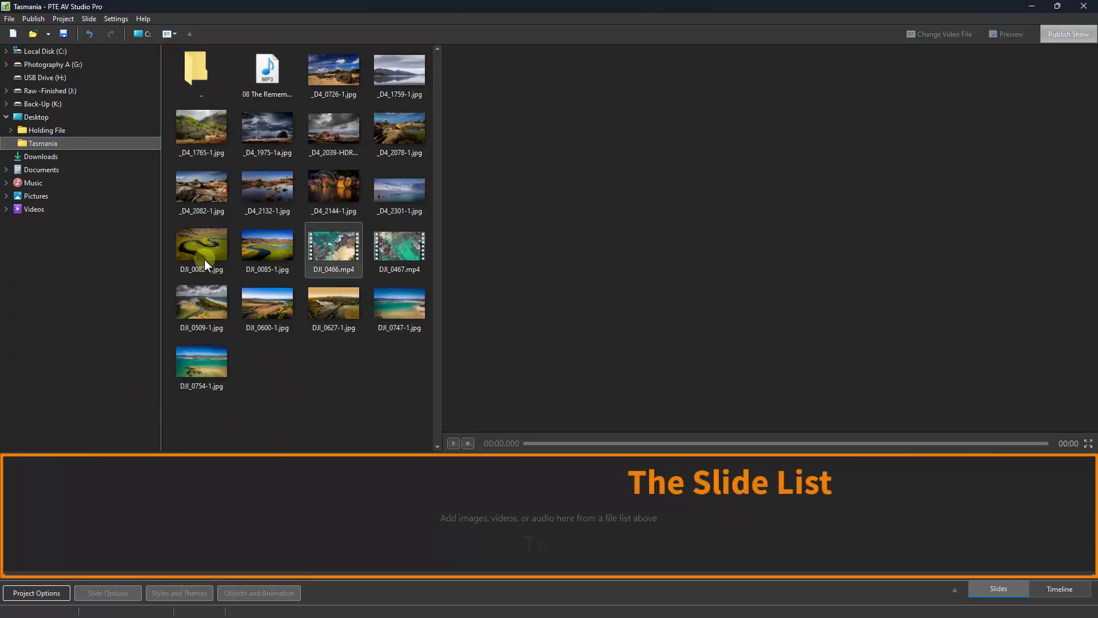
# Add DJI_0082-1.jpg, DJI_0085-1.jpg, DJI_0466.mp4 and the _D4_2039-HDR image to the slide list, in that order
pyautogui.moveTo(199, 239); pyautogui.dragTo(72, 510)
pyautogui.moveTo(268, 247); pyautogui.dragTo(260, 292)
pyautogui.moveTo(209, 457); pyautogui.dragTo(210, 522)
pyautogui.moveTo(337, 244); pyautogui.dragTo(356, 524)
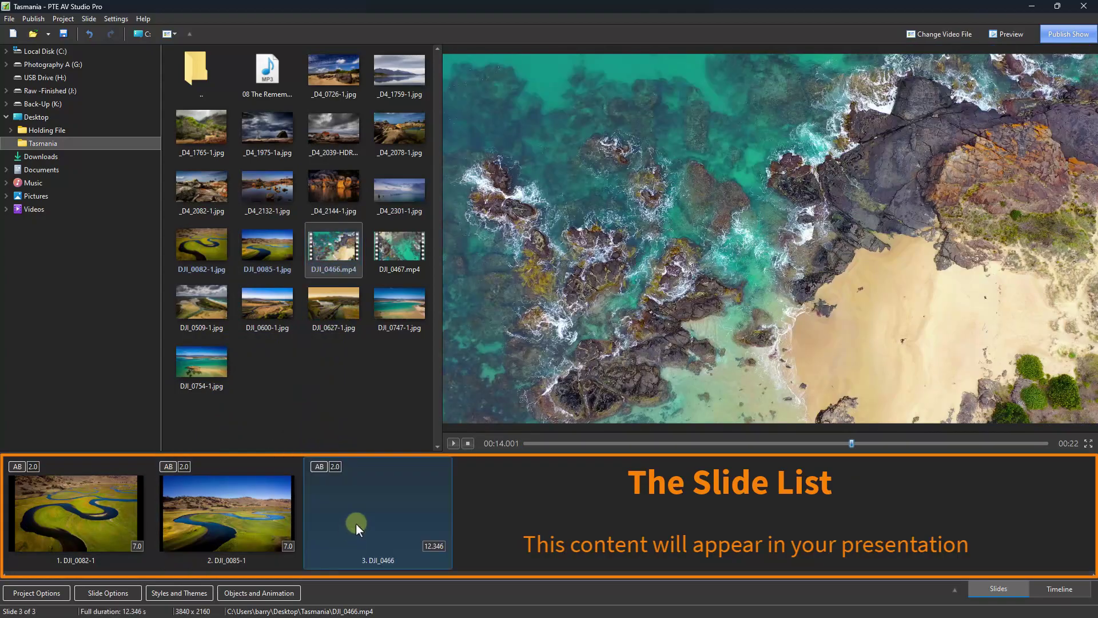
pyautogui.click(331, 123)
pyautogui.moveTo(332, 122); pyautogui.dragTo(510, 523)
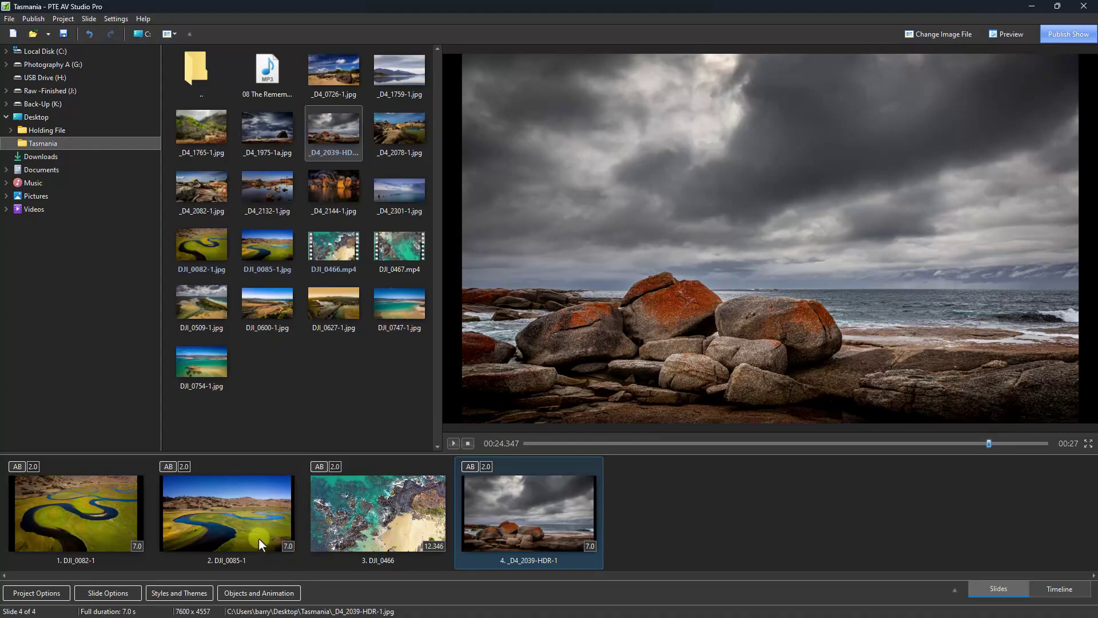
# Remove all four slides from the slide list, leaving the source files in their folder
pyautogui.moveTo(228, 517); pyautogui.dragTo(296, 368)
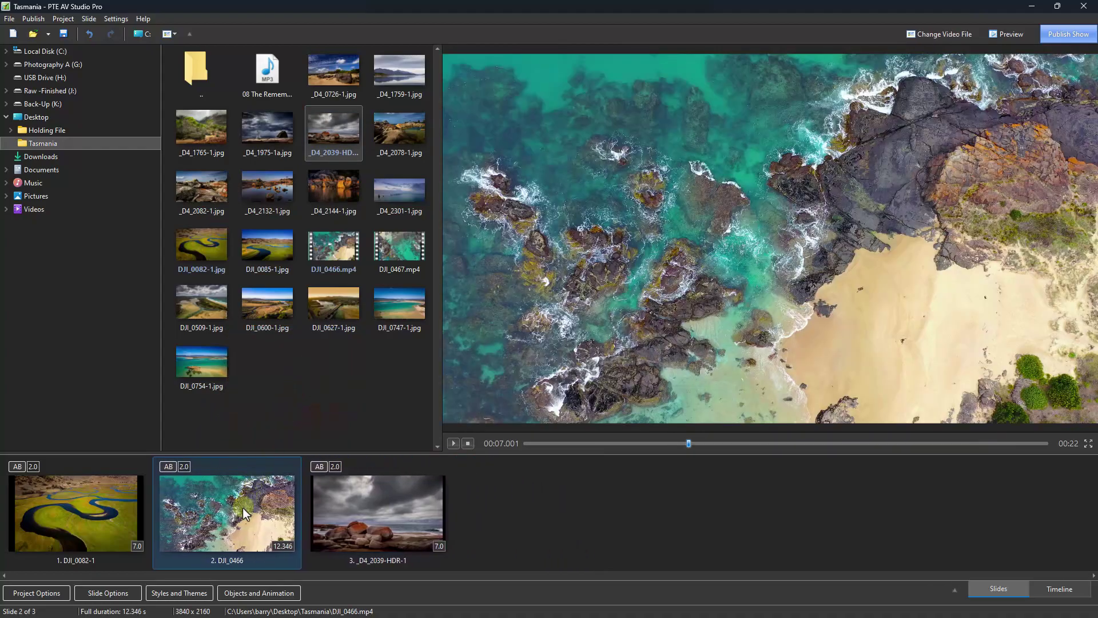
pyautogui.moveTo(238, 512); pyautogui.dragTo(314, 404)
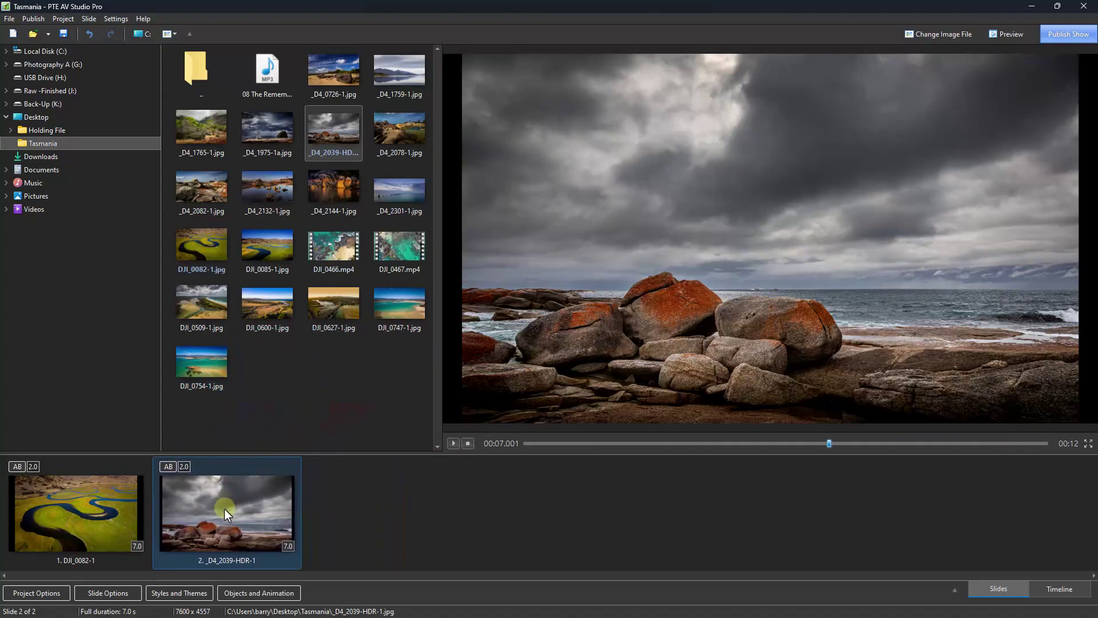
pyautogui.moveTo(224, 509); pyautogui.dragTo(303, 369)
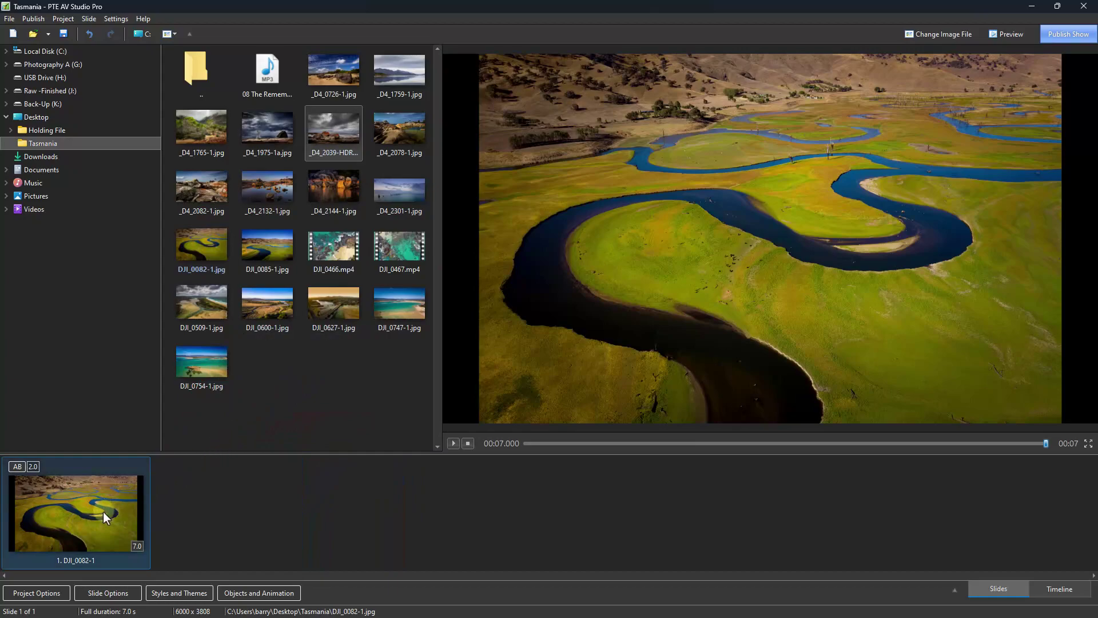
pyautogui.moveTo(100, 510); pyautogui.dragTo(329, 375)
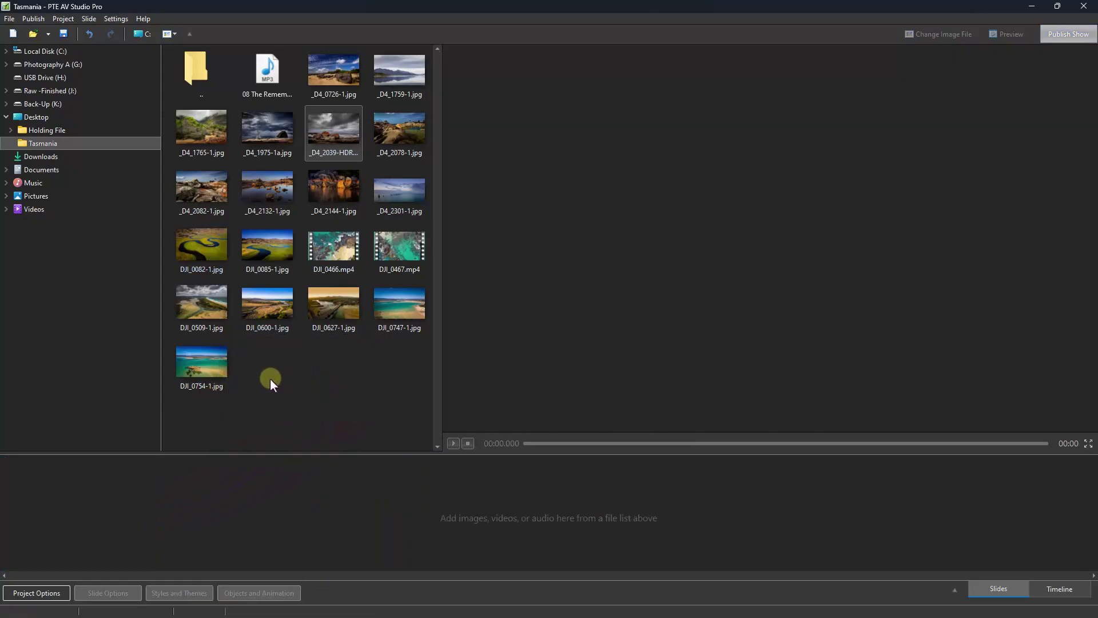
# Add all images, videos and the MP3 from the Tasmania folder to the project, accepting the music as audio Track 1
pyautogui.click(198, 362)
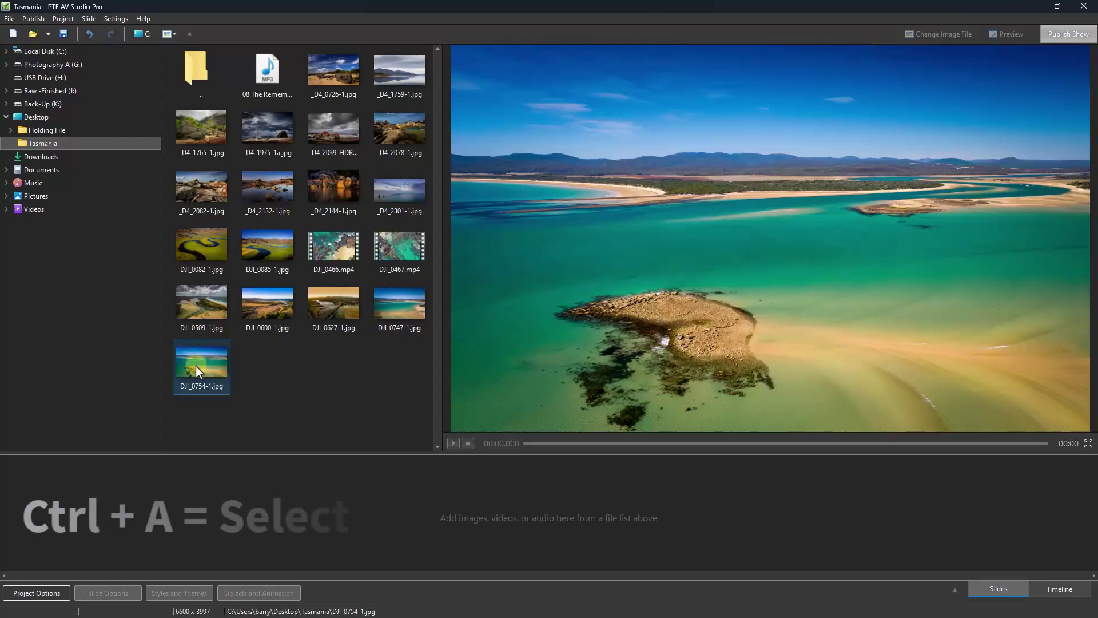
pyautogui.hotkey('ctrl', 'a')
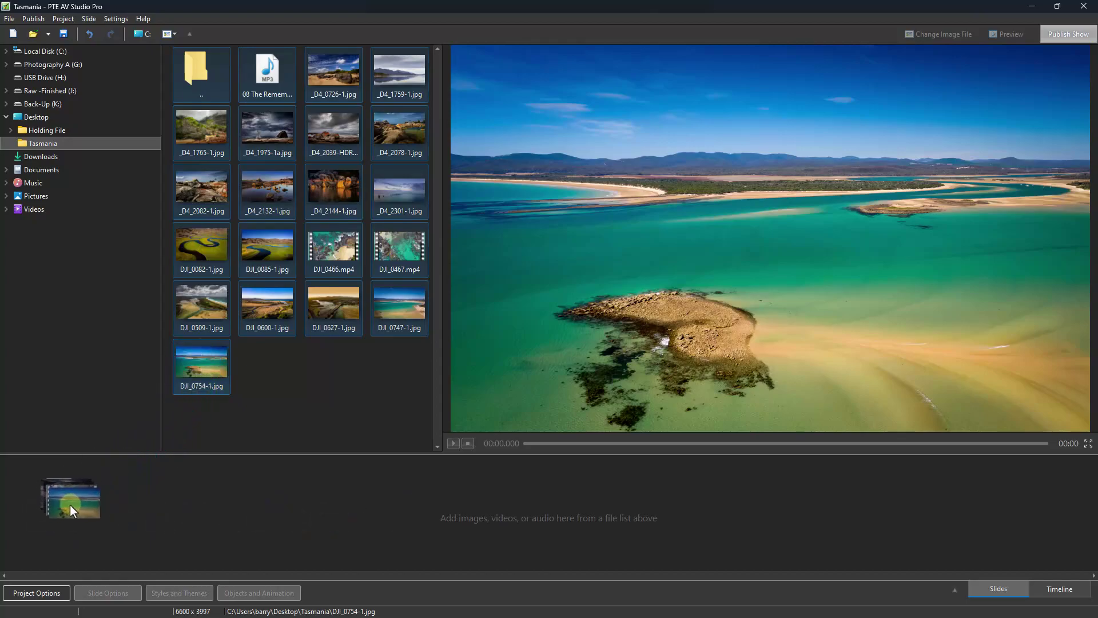
pyautogui.moveTo(60, 517); pyautogui.dragTo(61, 517)
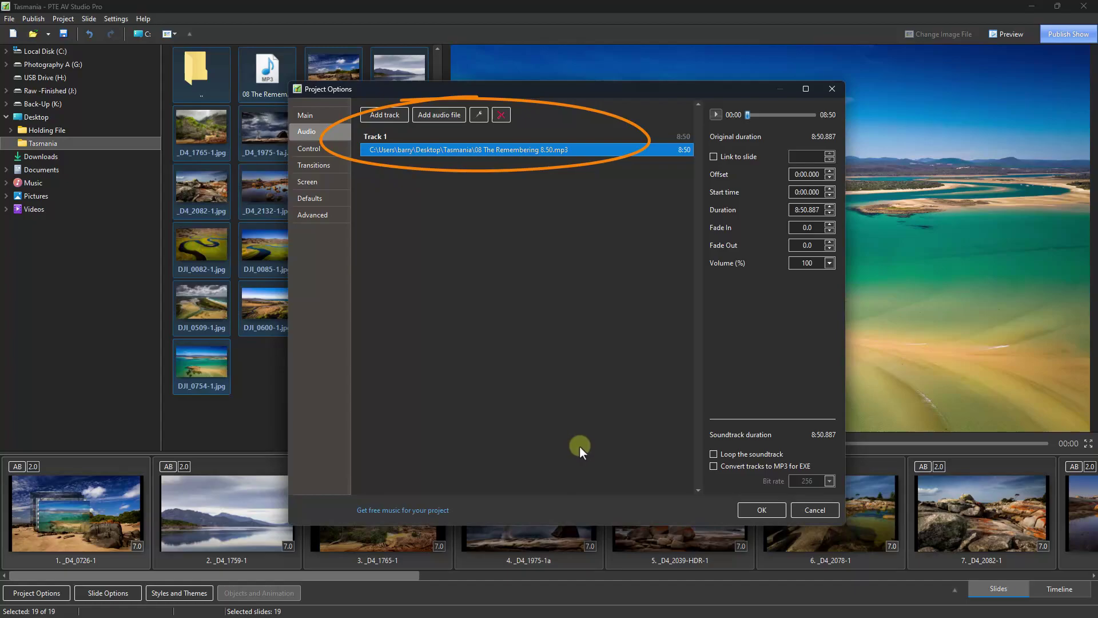
pyautogui.click(753, 509)
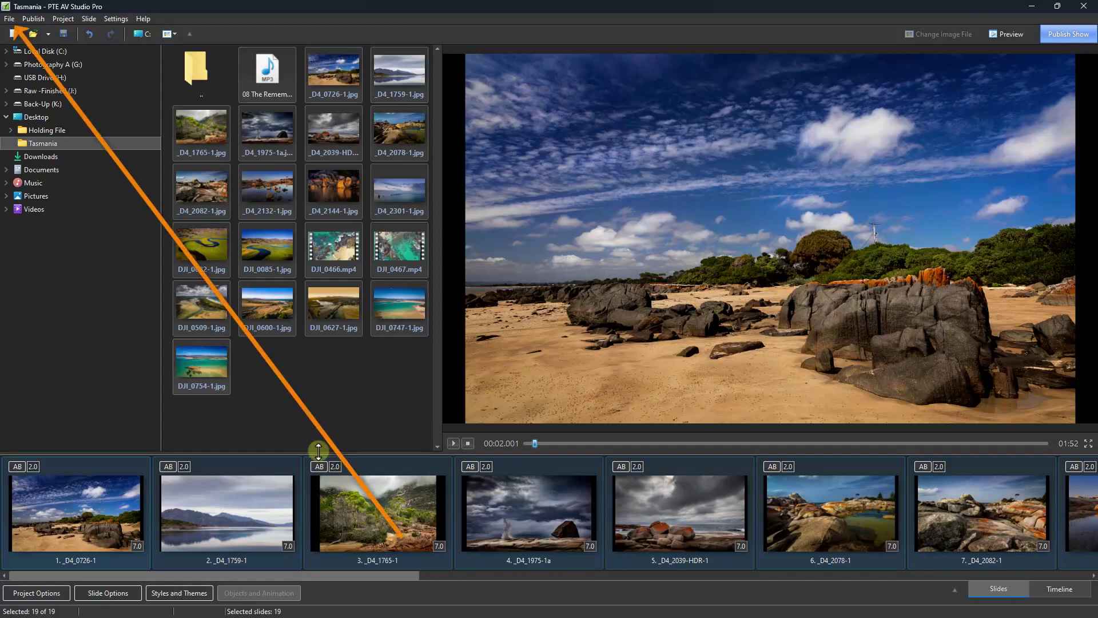
# Save the project as Tasmania.pte in the Tasmania folder on the Desktop
pyautogui.click(9, 19)
pyautogui.click(23, 75)
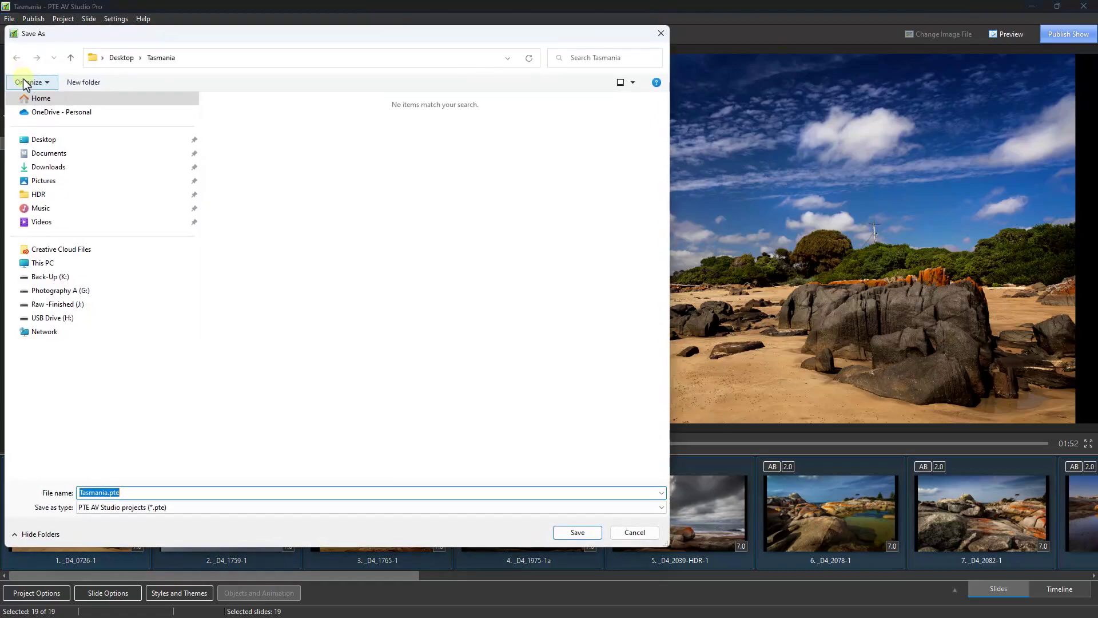
pyautogui.click(44, 140)
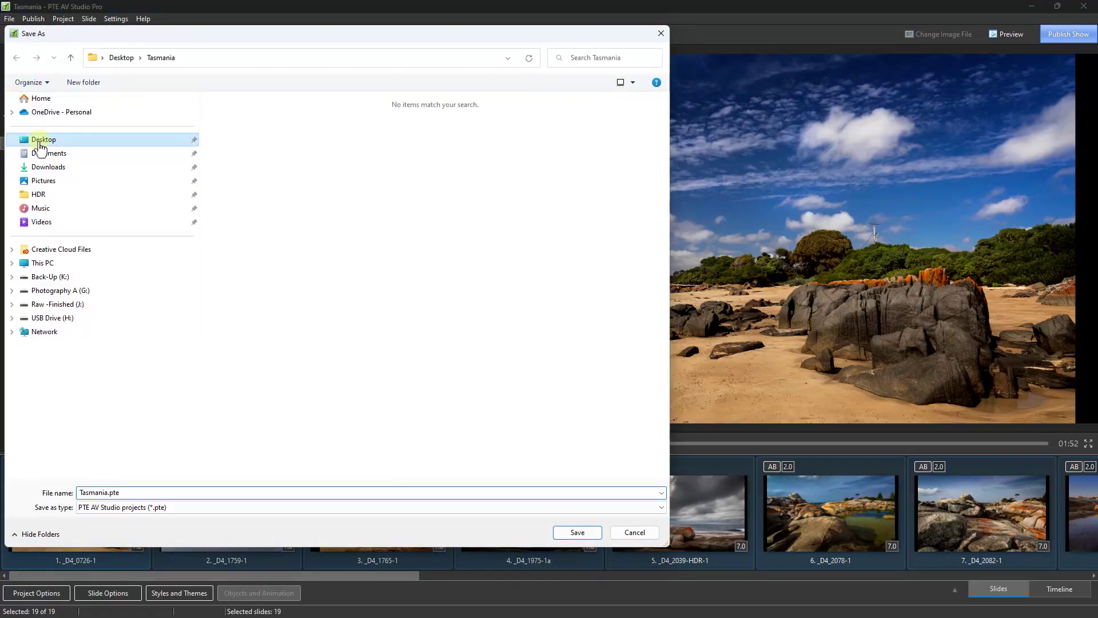
pyautogui.doubleClick(226, 128)
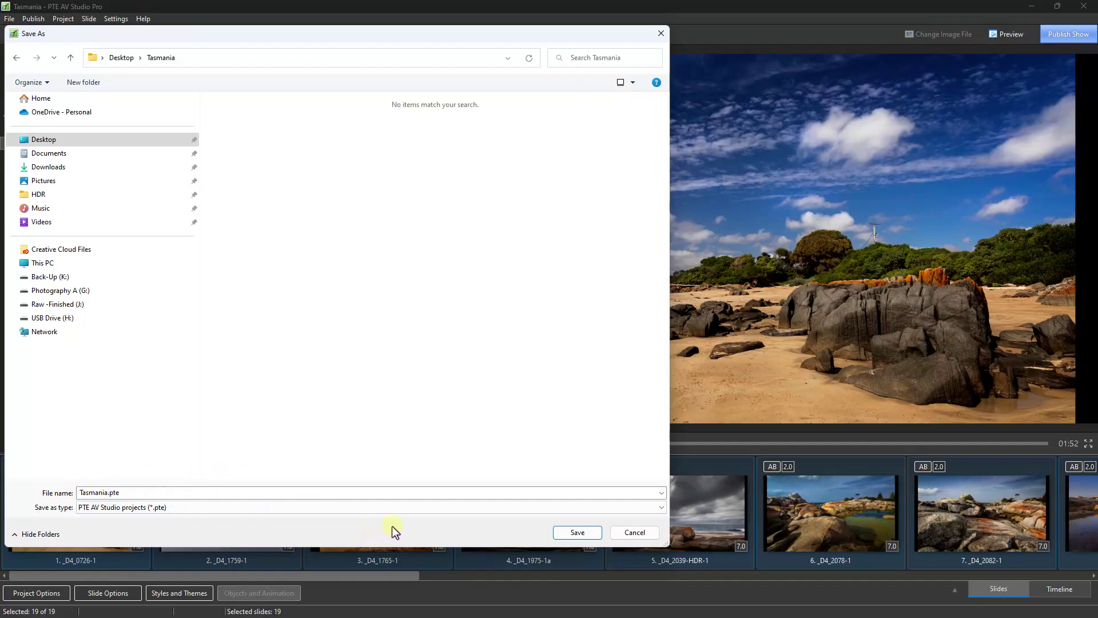
pyautogui.click(577, 533)
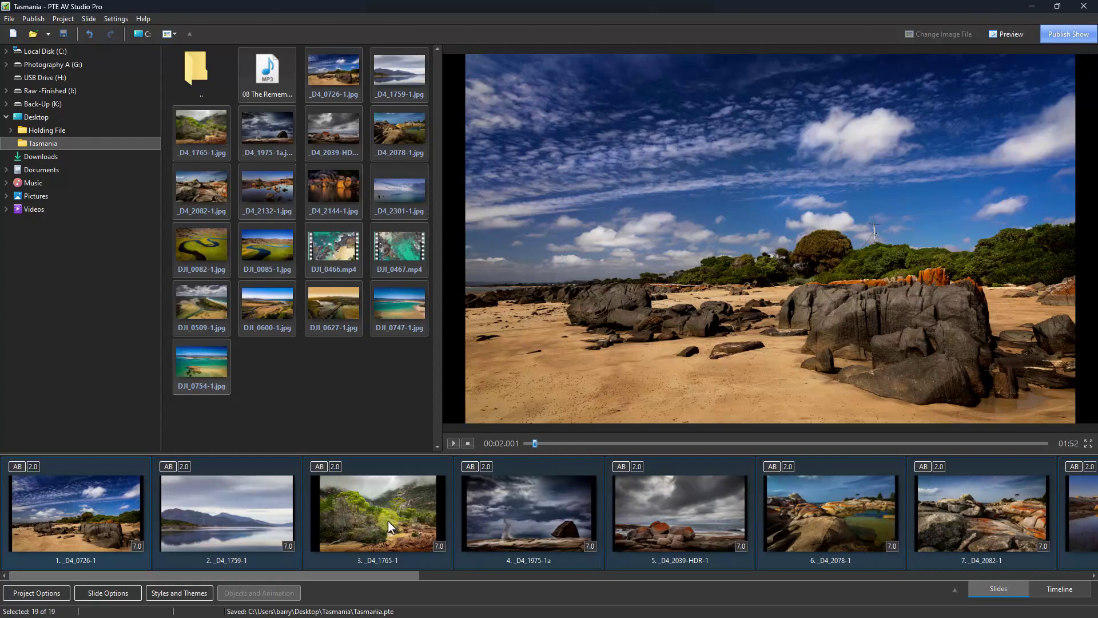
# Reorder the slide list, moving _D4_2078-1 to position 3 and the DJI_0466 video to position 11
pyautogui.click(386, 522)
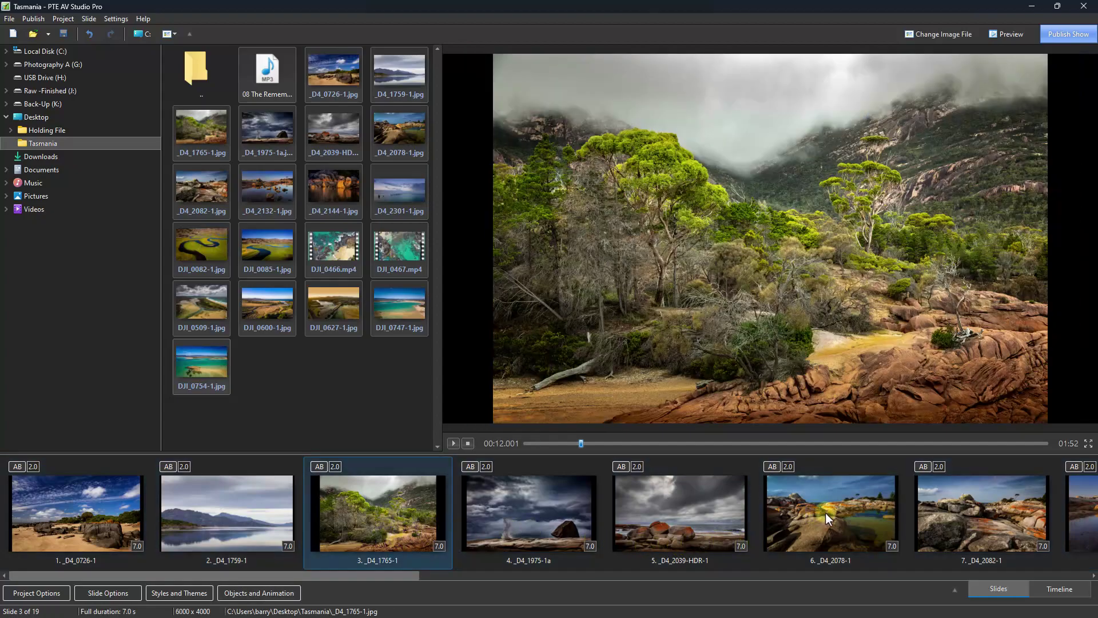
pyautogui.moveTo(835, 510); pyautogui.dragTo(352, 515)
pyautogui.moveTo(324, 578); pyautogui.dragTo(705, 573)
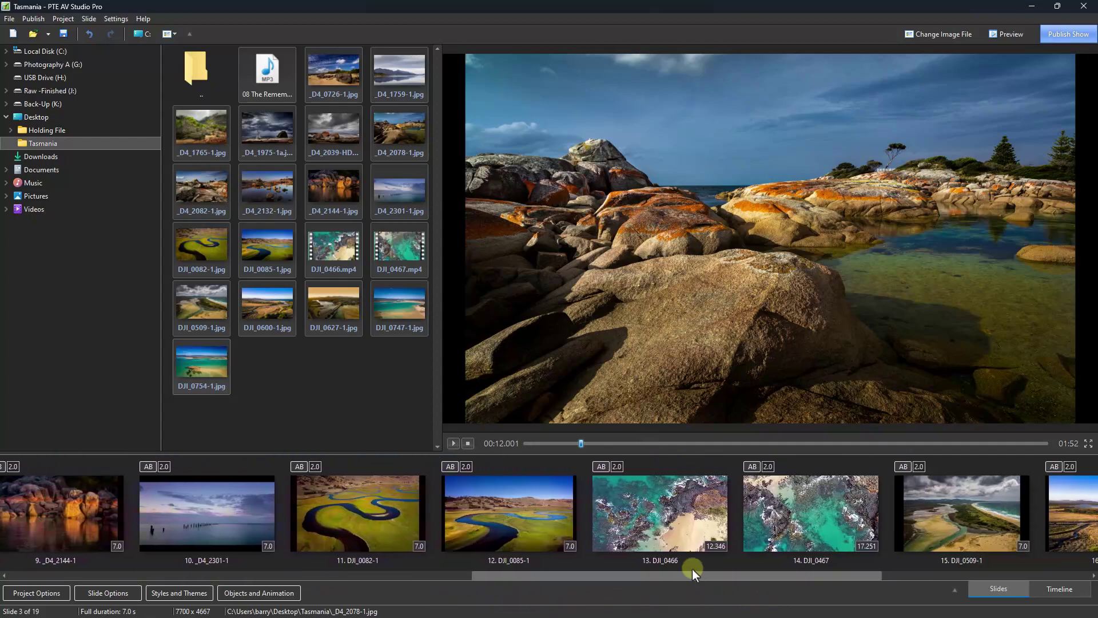
pyautogui.moveTo(654, 514); pyautogui.dragTo(322, 516)
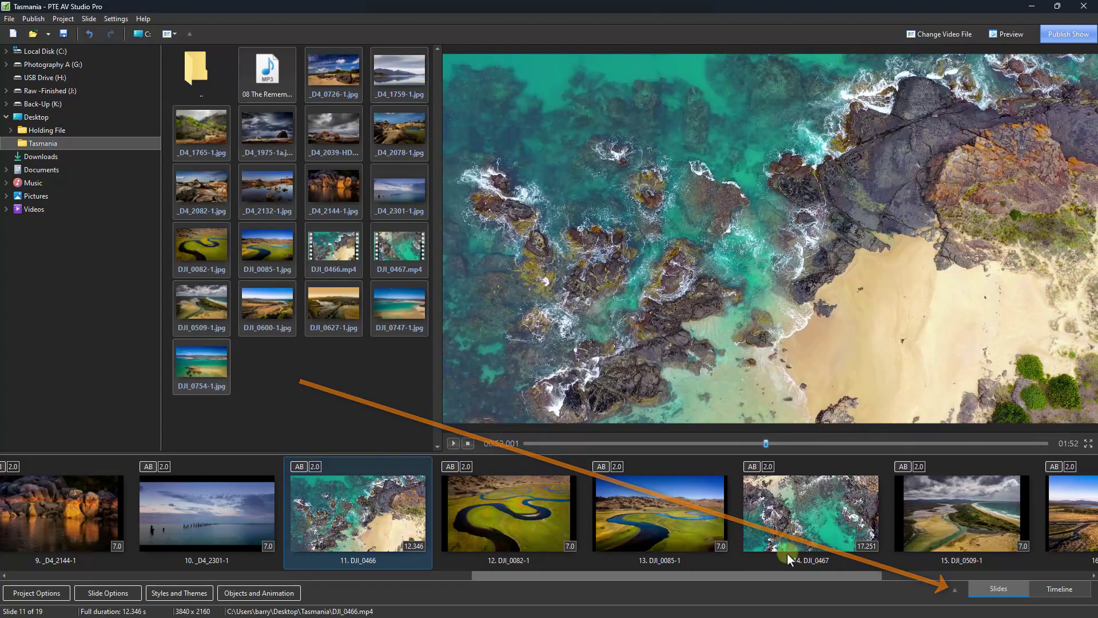
# In the full-screen slide list, move DJI_0466 directly after DJI_0467 and DJI_0747-1 to position 5, then restore the normal view
pyautogui.click(955, 588)
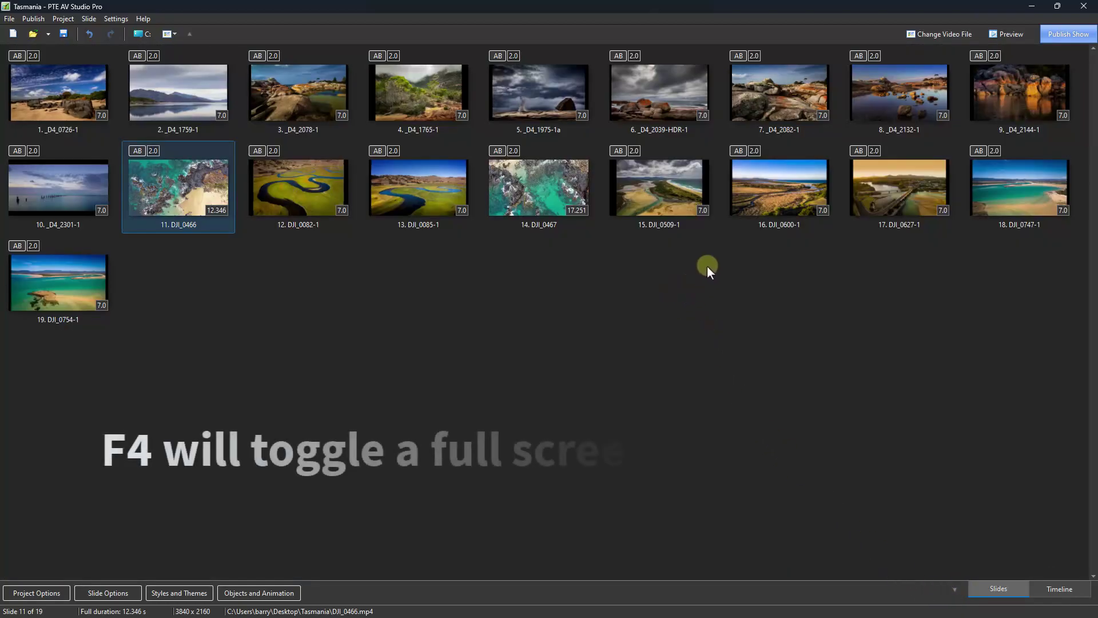
pyautogui.moveTo(165, 181)
pyautogui.mouseDown()
pyautogui.moveTo(471, 190)
pyautogui.moveTo(578, 175)
pyautogui.moveTo(589, 200)
pyautogui.mouseUp()
pyautogui.moveTo(1027, 187); pyautogui.dragTo(480, 99)
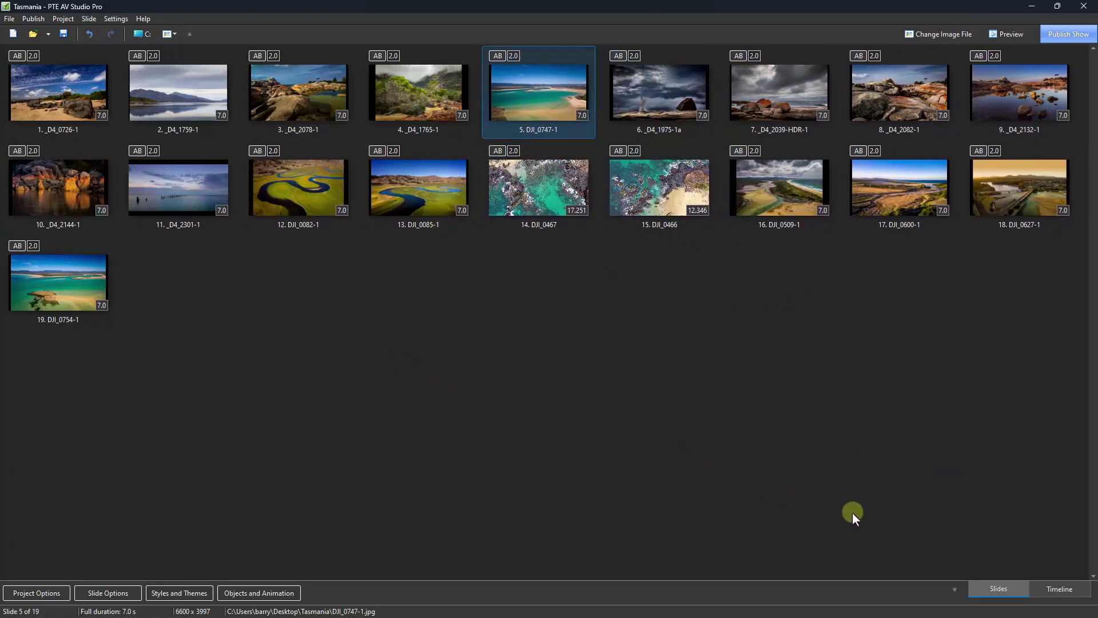
pyautogui.click(954, 589)
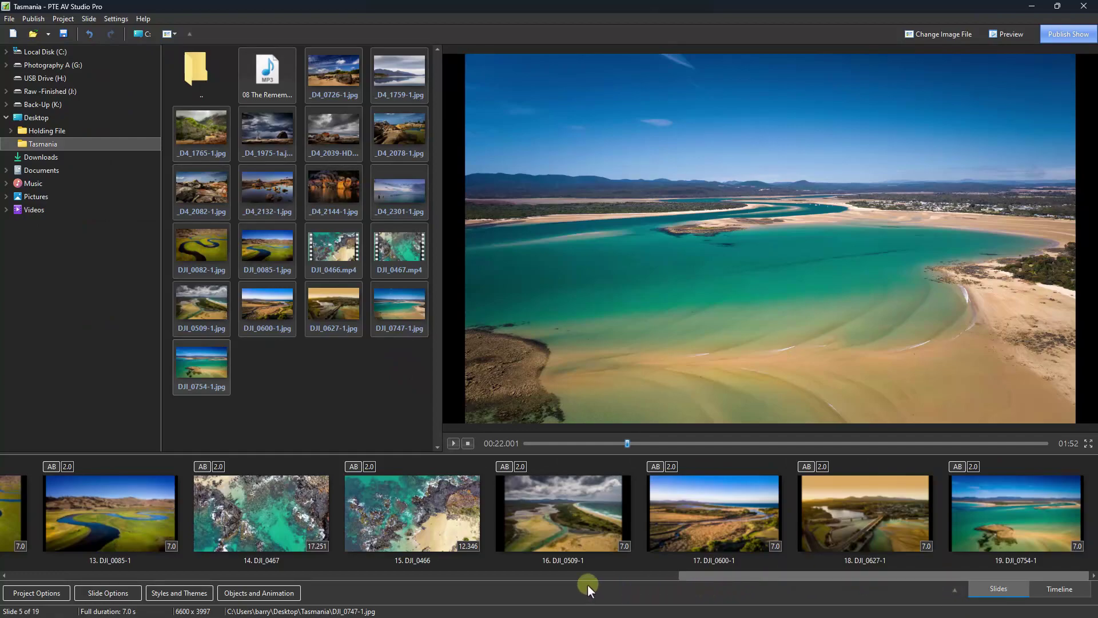
pyautogui.moveTo(692, 576); pyautogui.dragTo(8, 576)
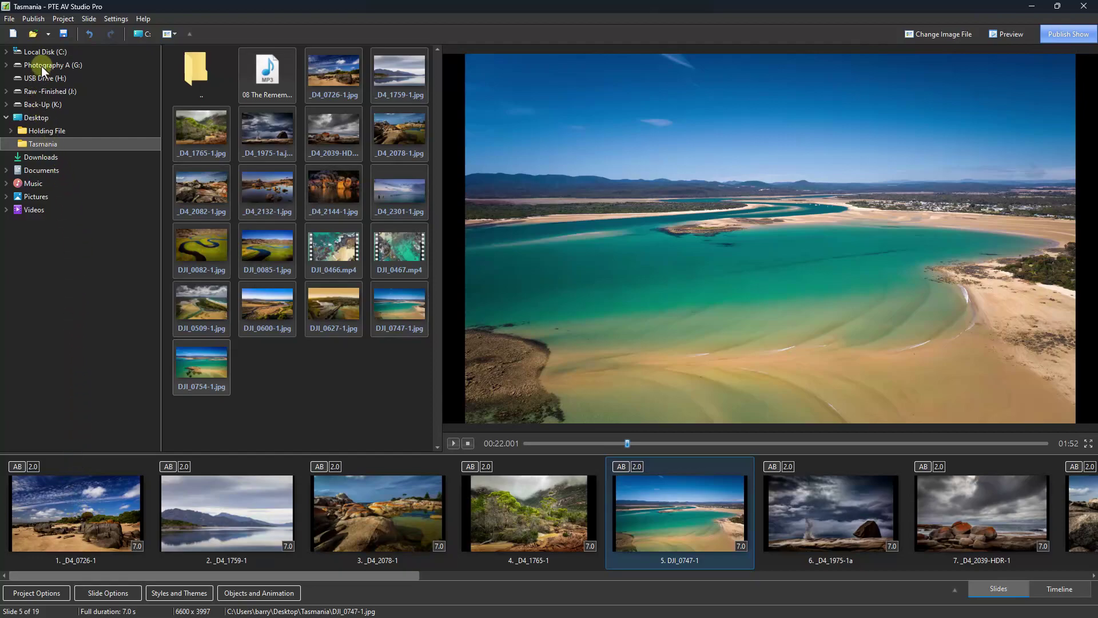
# Save a new version of the project as Tasmania 001.pte in the same folder
pyautogui.click(9, 19)
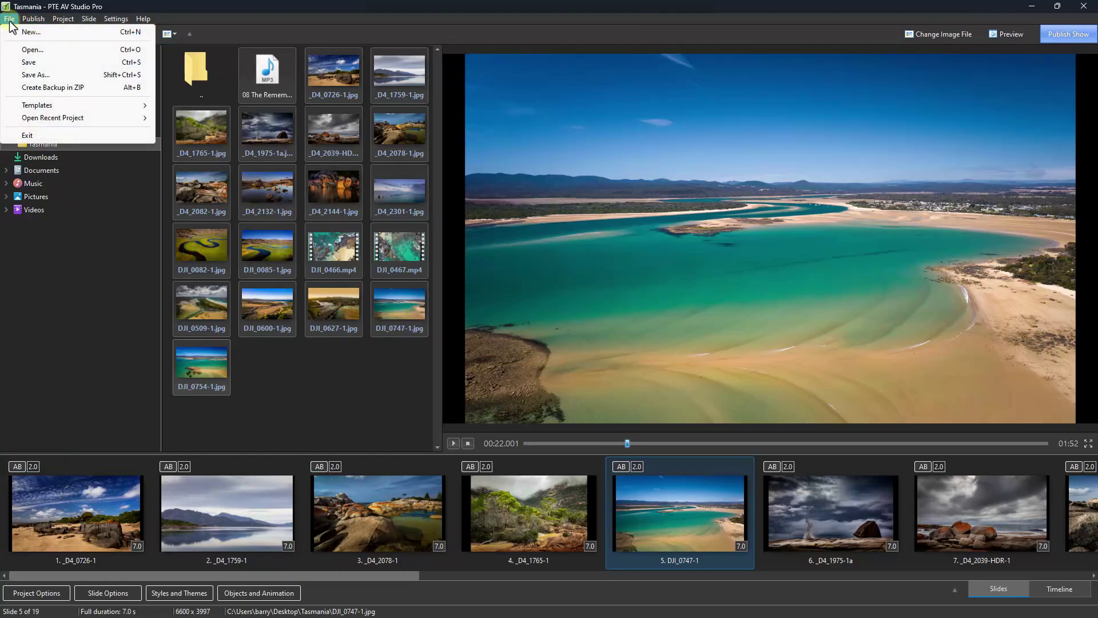
pyautogui.click(29, 77)
pyautogui.click(110, 492)
pyautogui.write('001.pte')
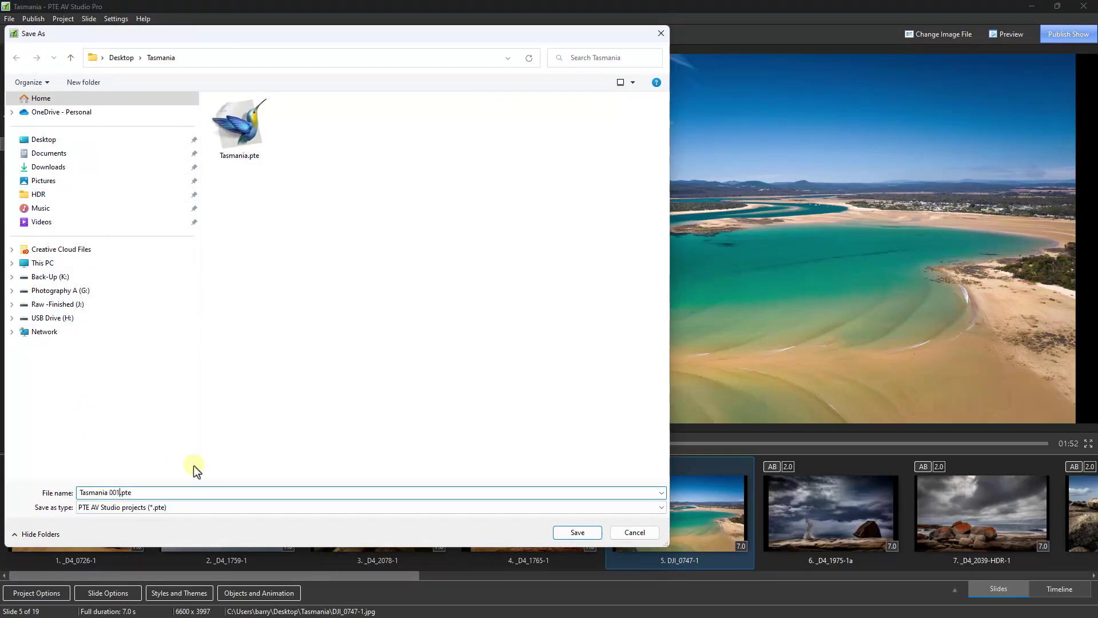
pyautogui.click(576, 533)
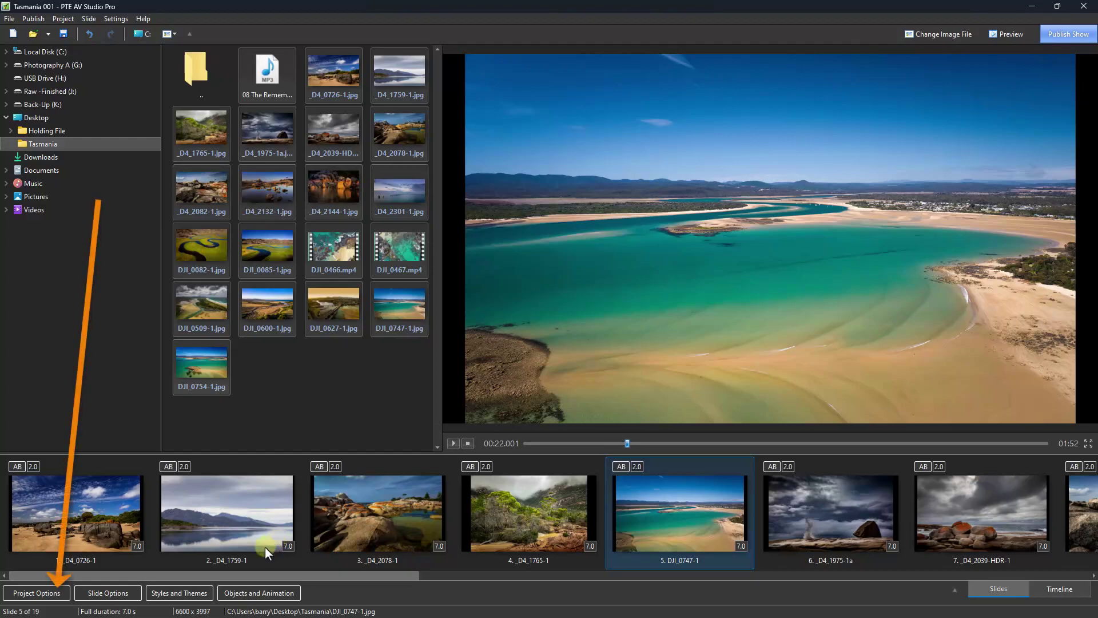
# Review the project's default transition options, switching Dissolve off and on again, and discard the changes
pyautogui.click(59, 595)
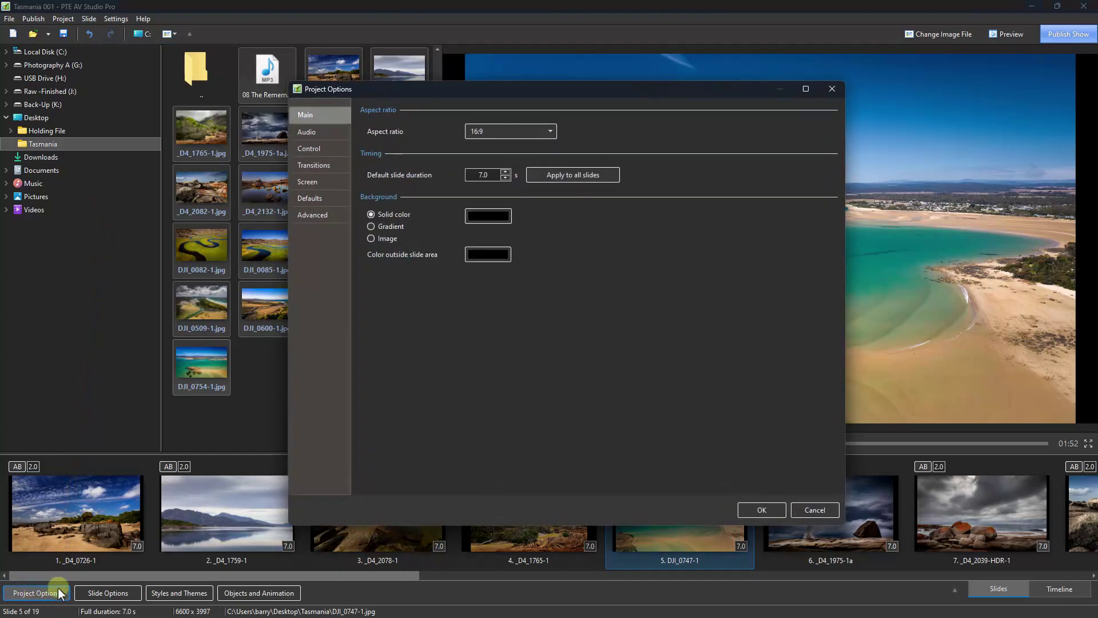
pyautogui.click(316, 166)
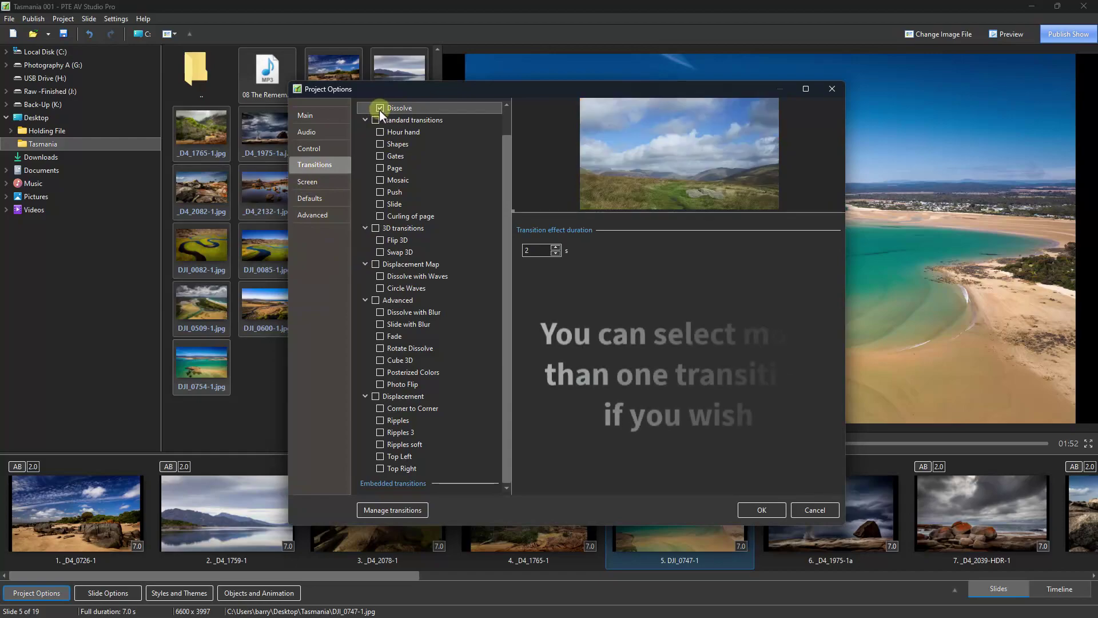
pyautogui.click(379, 108)
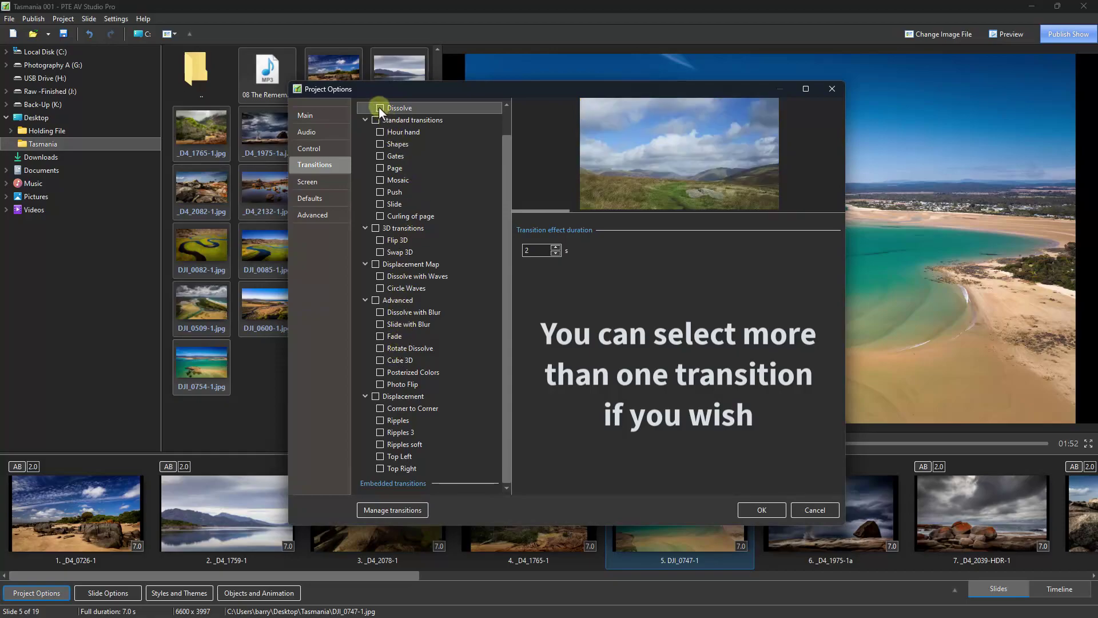
pyautogui.click(379, 108)
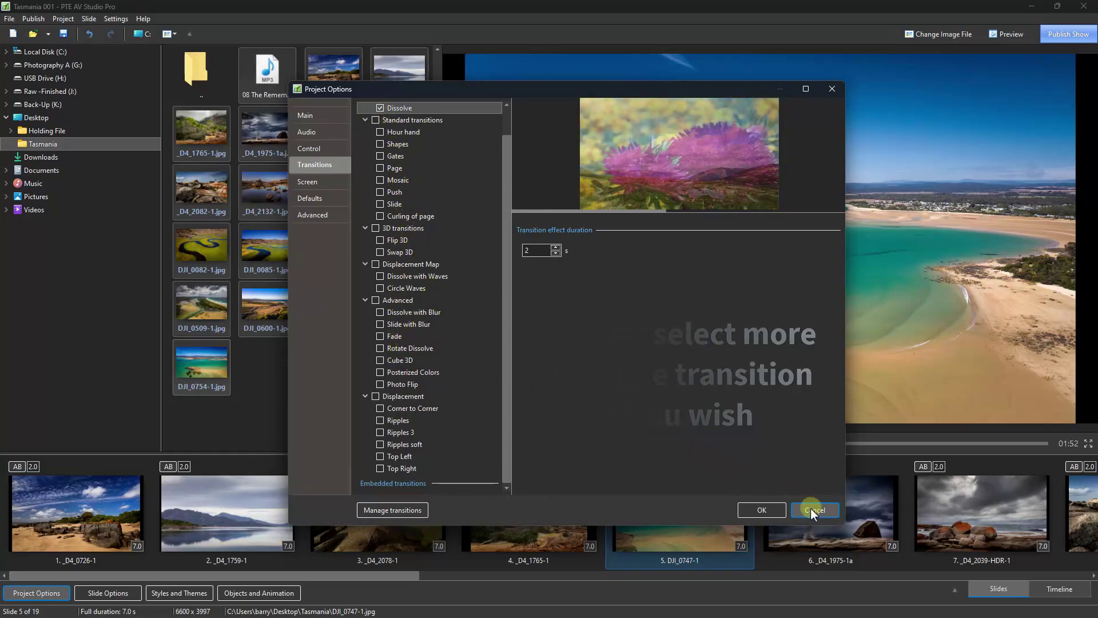
pyautogui.click(812, 509)
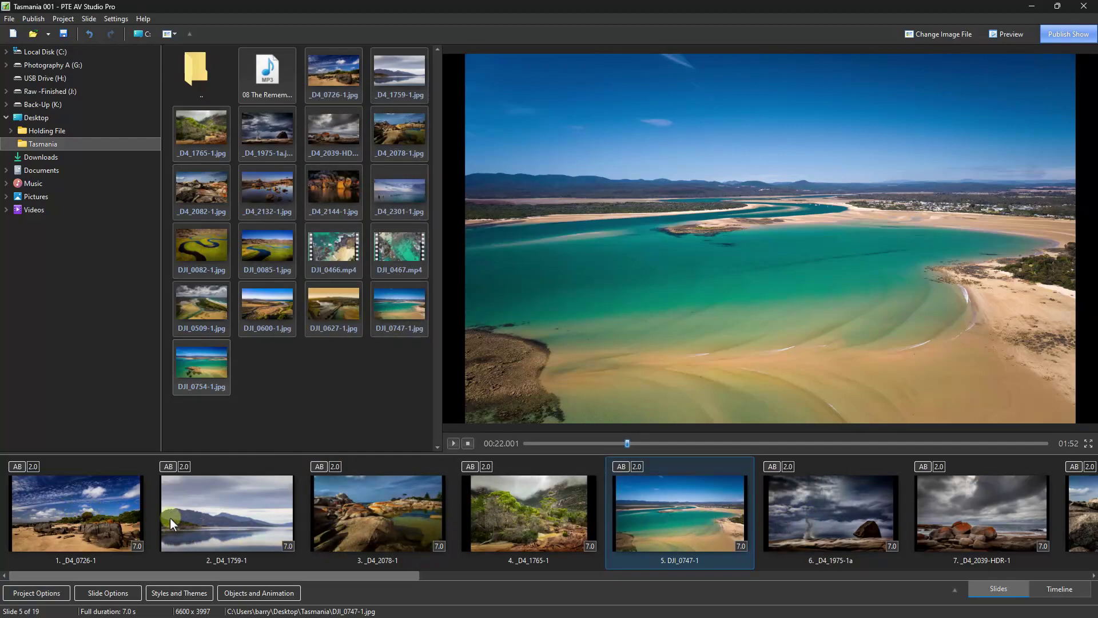
# Review the transition options available for slide 5, DJI_0747-1, and close them without changes
pyautogui.click(620, 466)
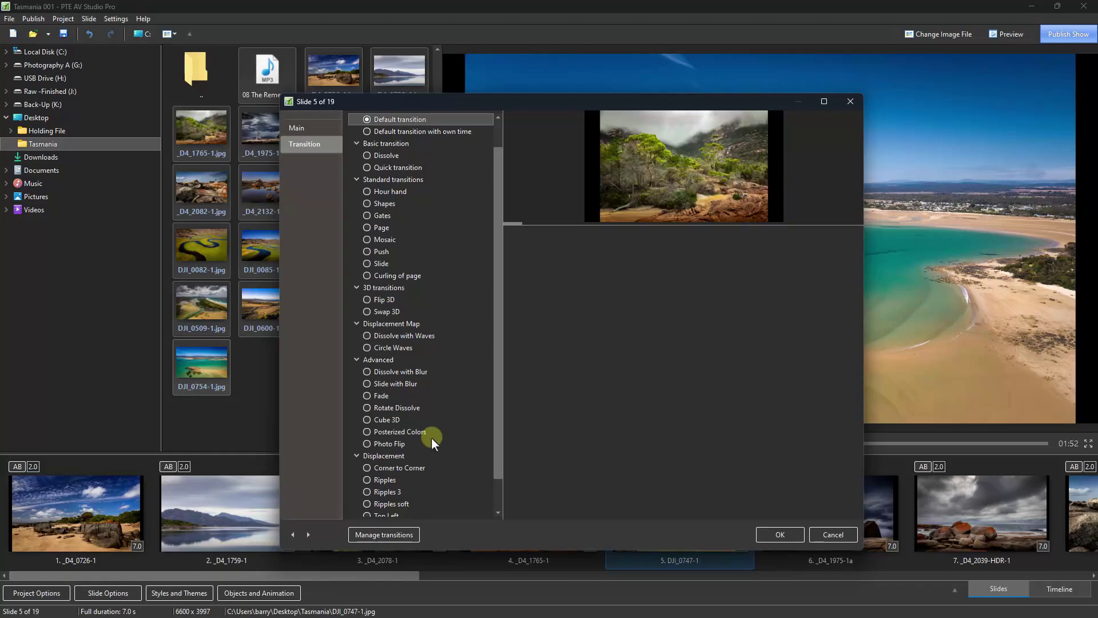
pyautogui.press('Escape')
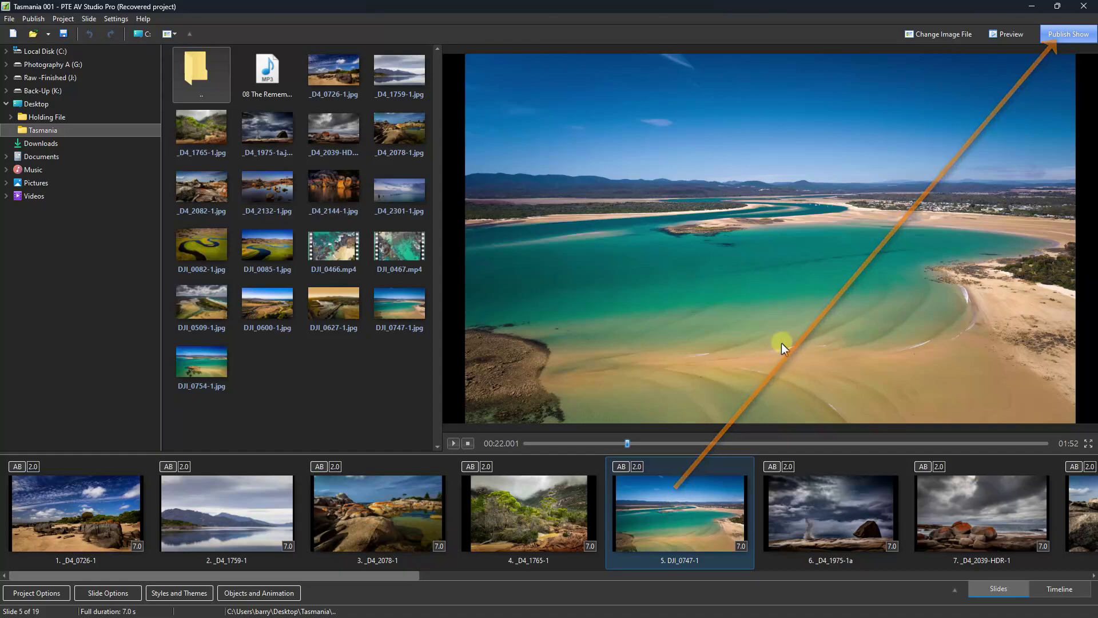
# Look at the HD and 4K video publishing settings for the show and cancel without creating a video
pyautogui.click(1068, 33)
pyautogui.click(993, 60)
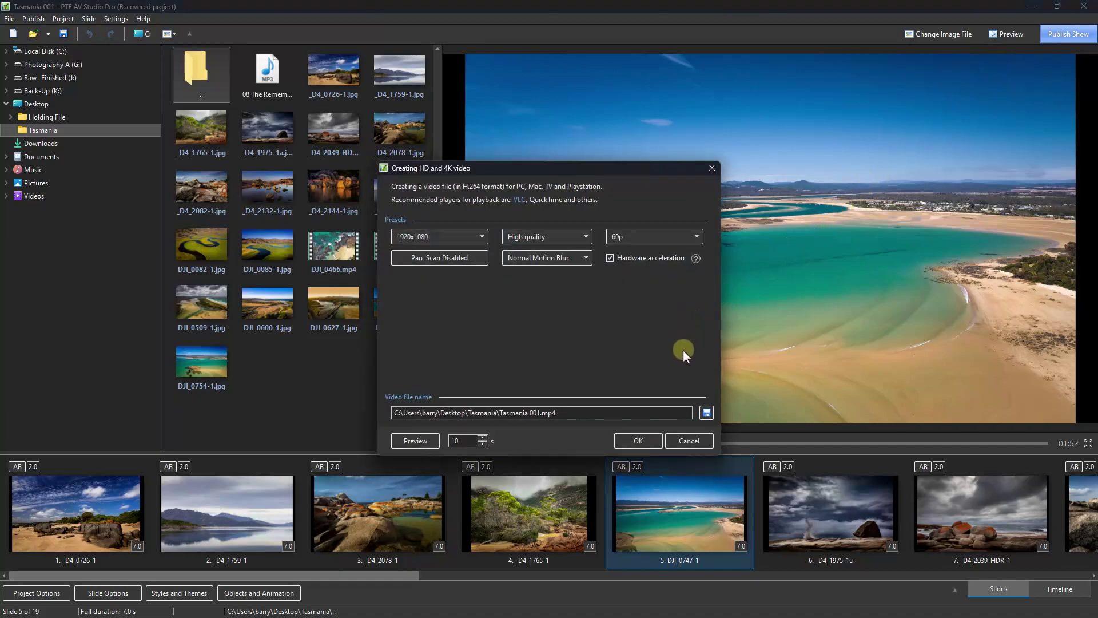
pyautogui.click(695, 441)
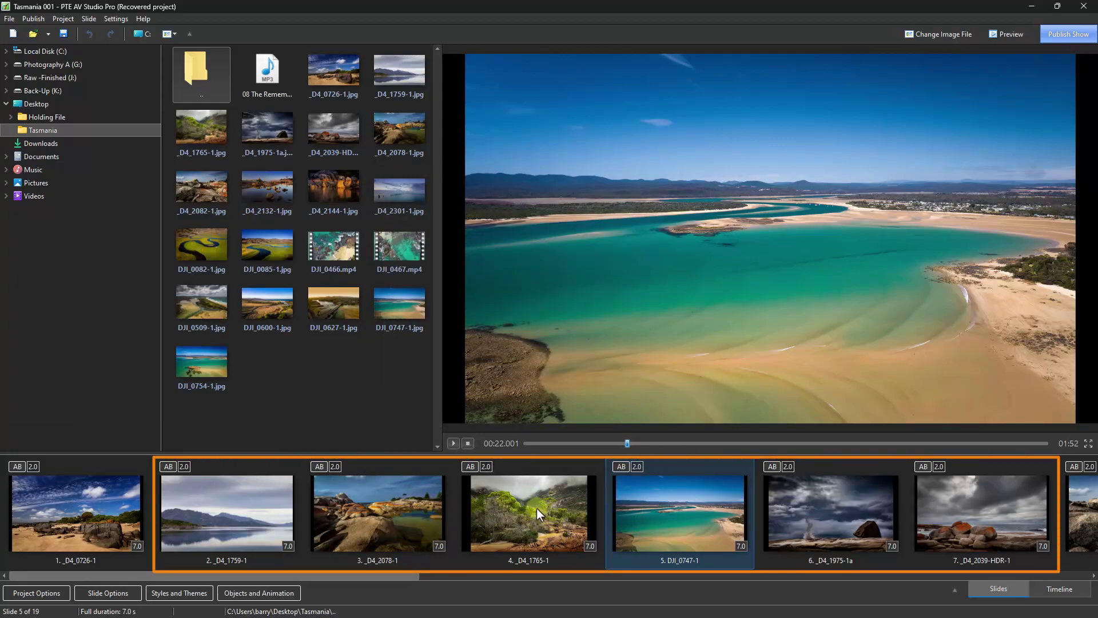
# Select all the slides and apply the Image - Cover Screen style to fill the black side borders
pyautogui.click(355, 509)
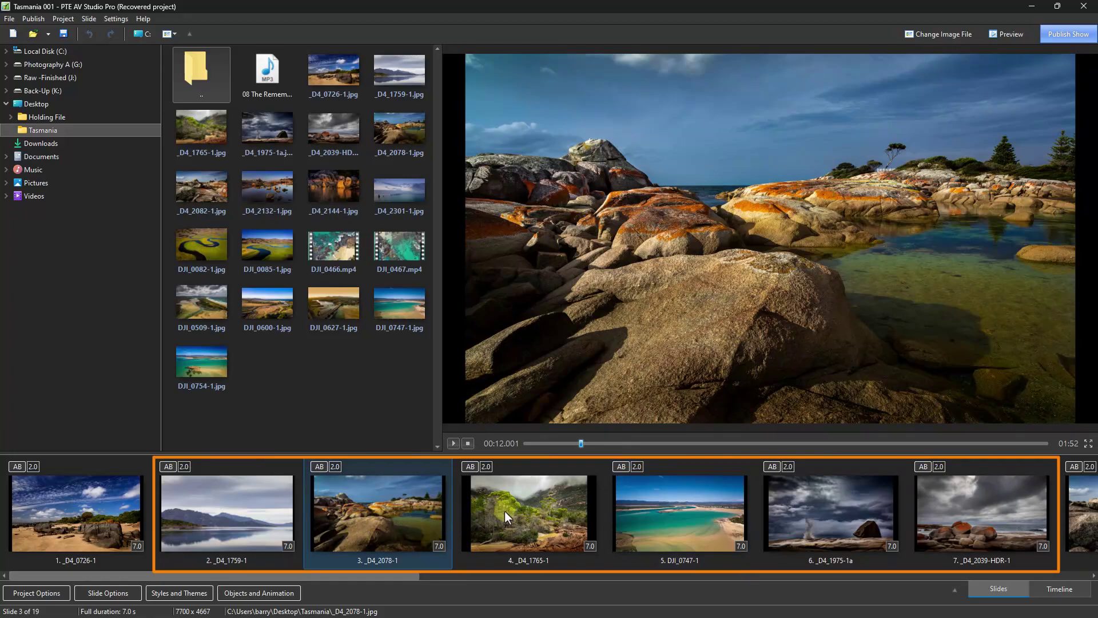
pyautogui.click(504, 510)
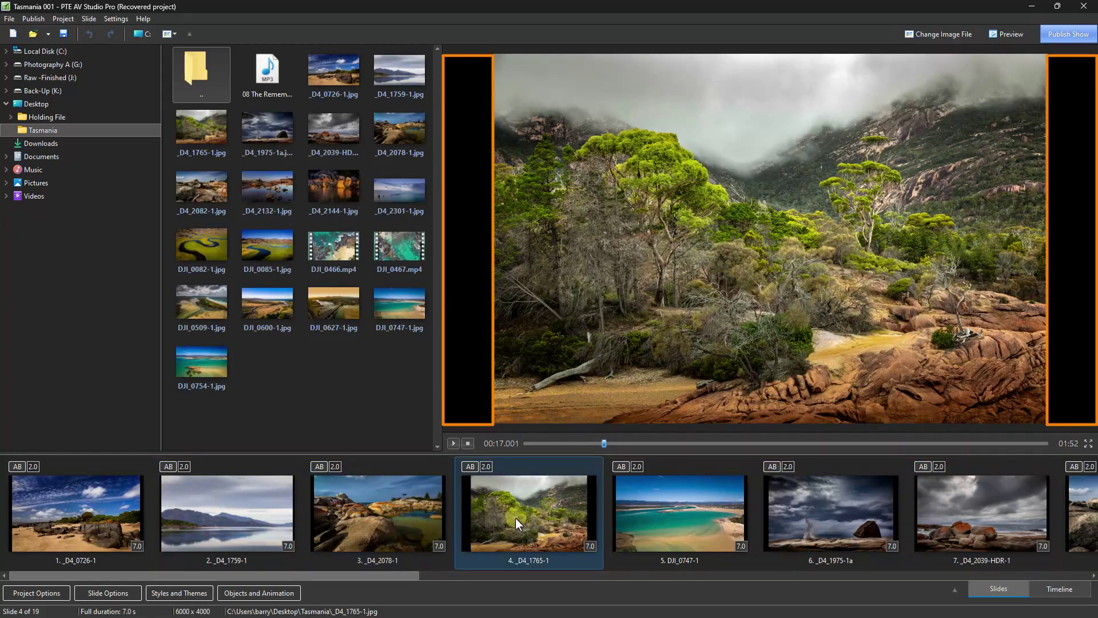
pyautogui.press('ctrl')
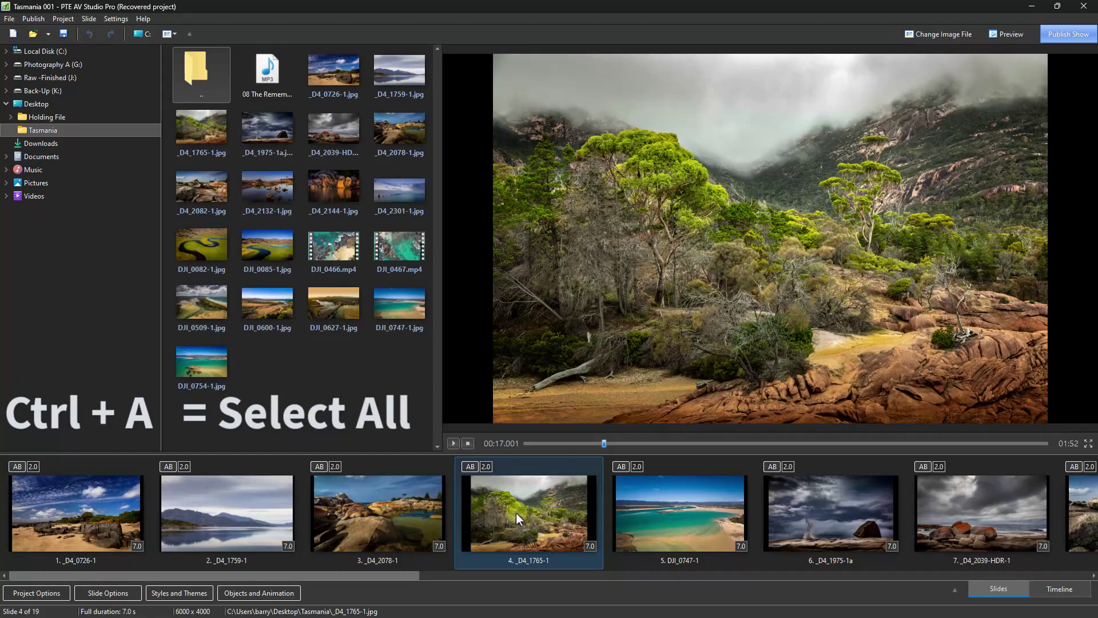
pyautogui.hotkey('ctrl', 'a')
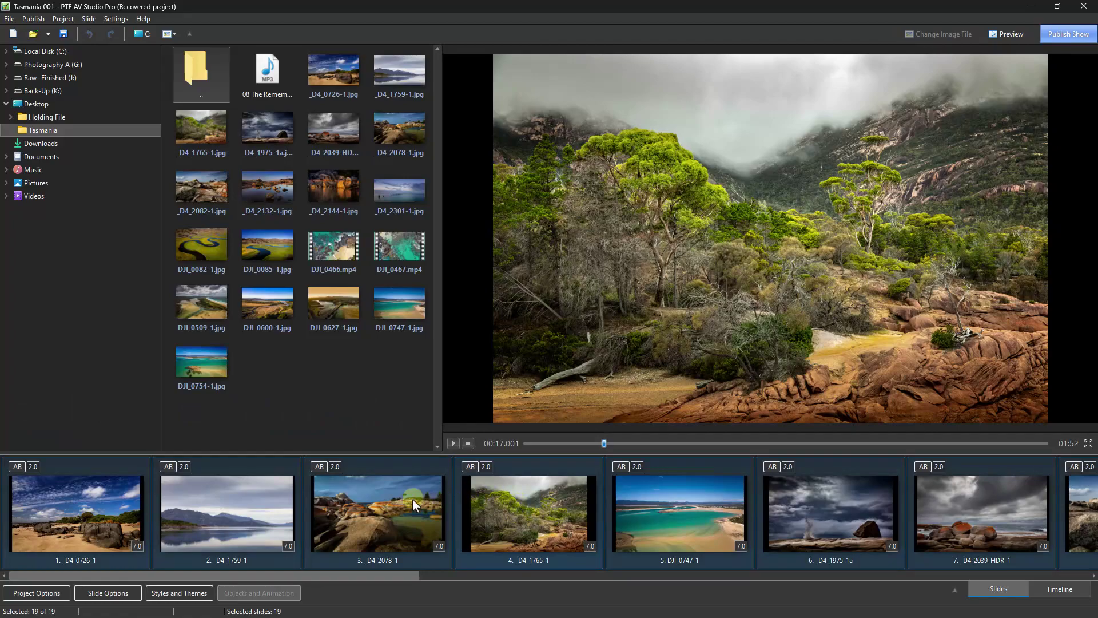
pyautogui.click(197, 592)
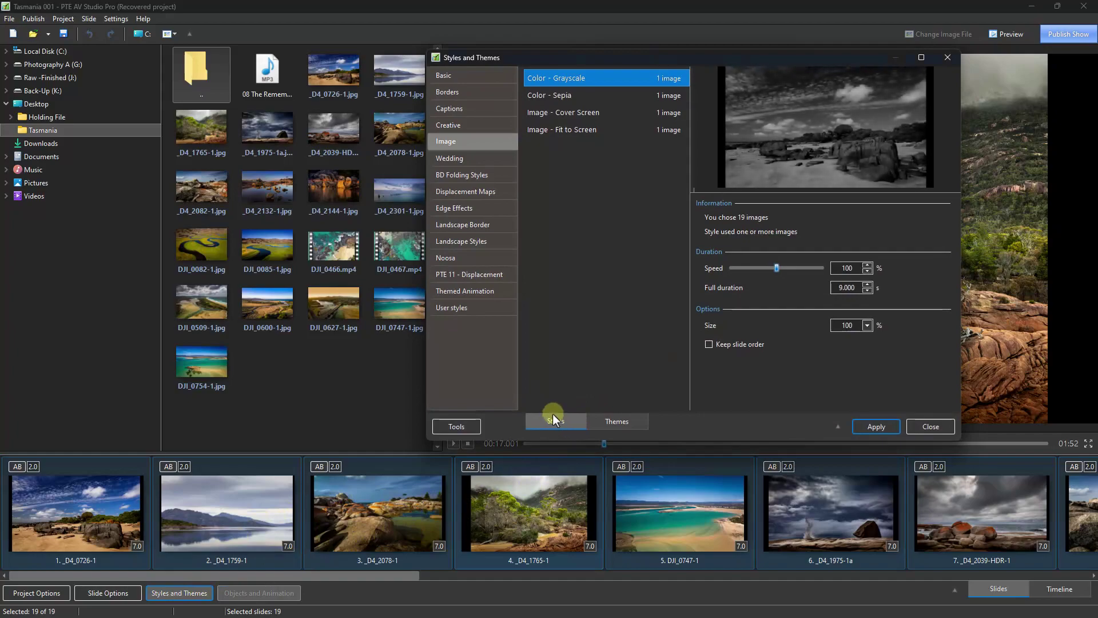
pyautogui.click(578, 114)
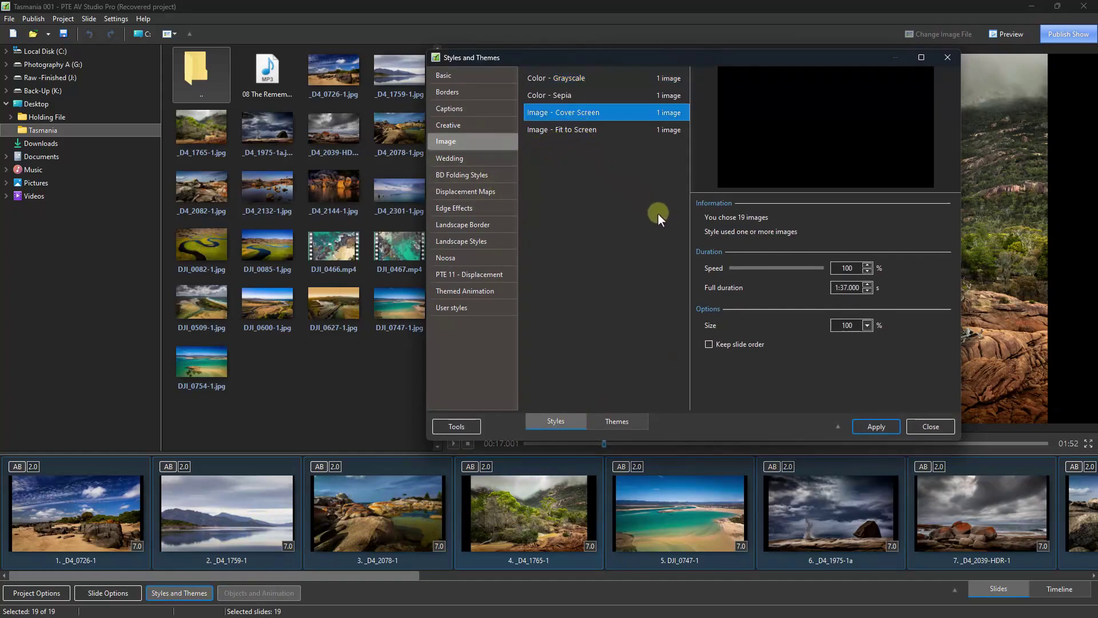
pyautogui.click(873, 426)
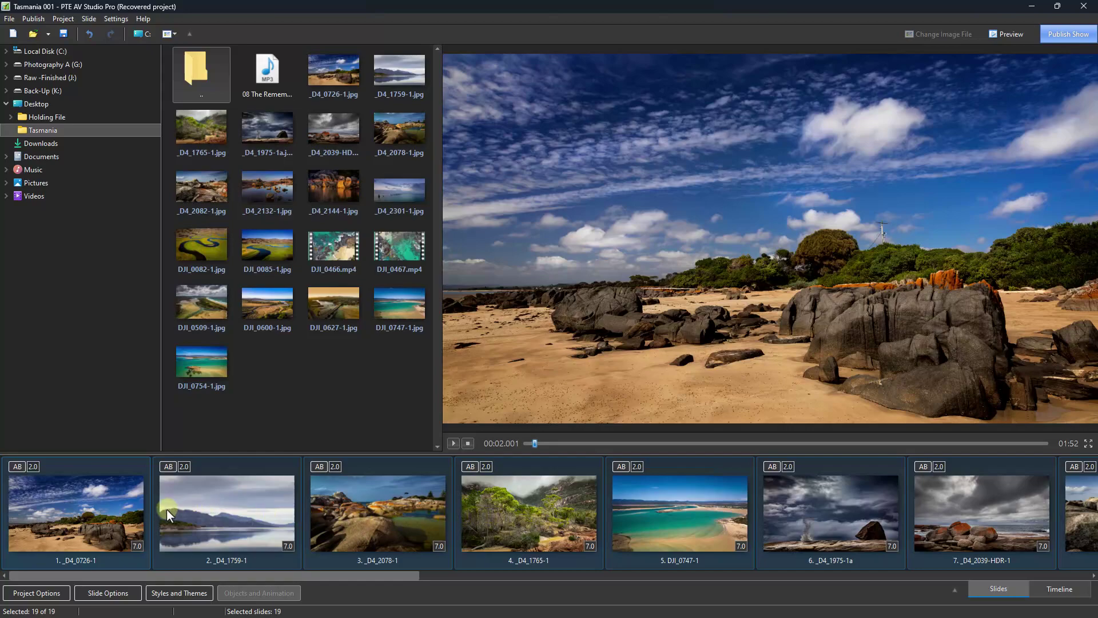
# Insert a blank slide at the start of the show, before _D4_0726-1
pyautogui.click(26, 507)
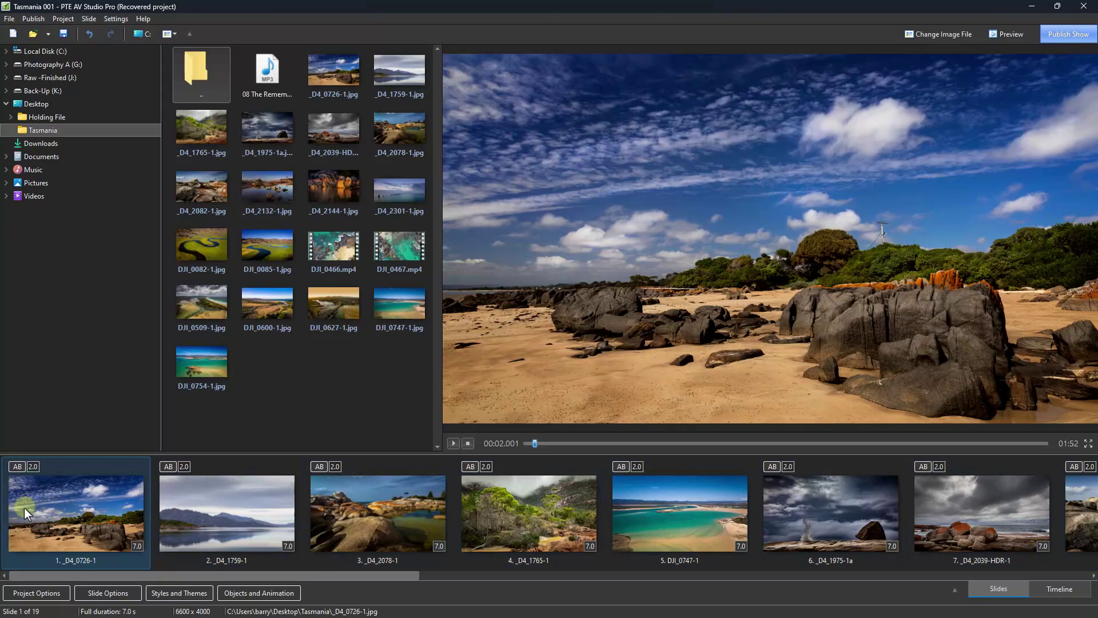
pyautogui.rightClick(18, 511)
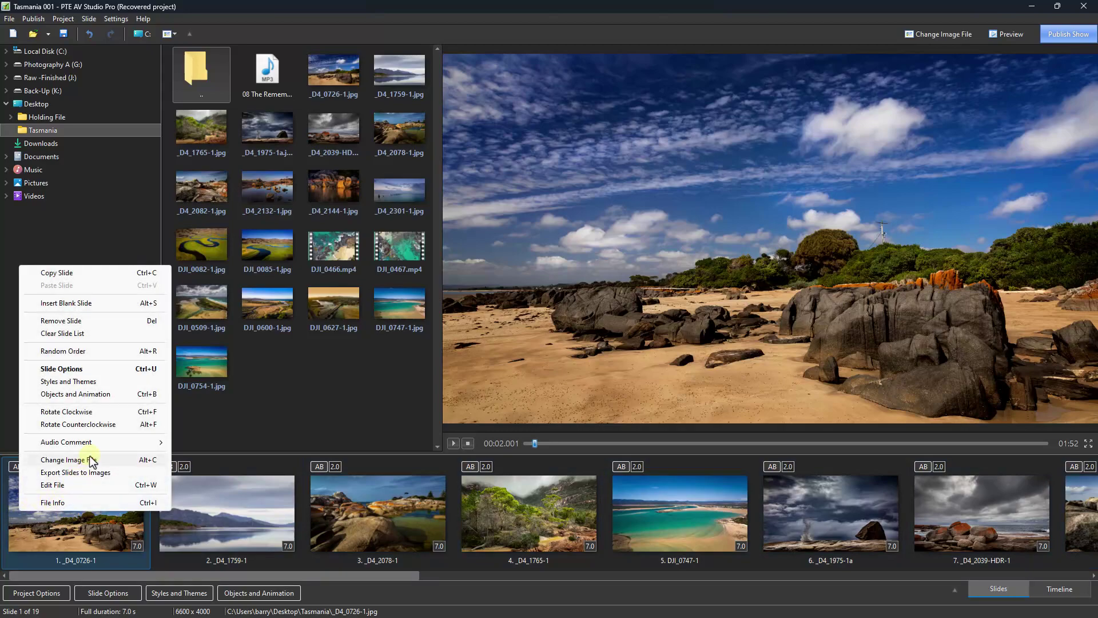
pyautogui.click(69, 304)
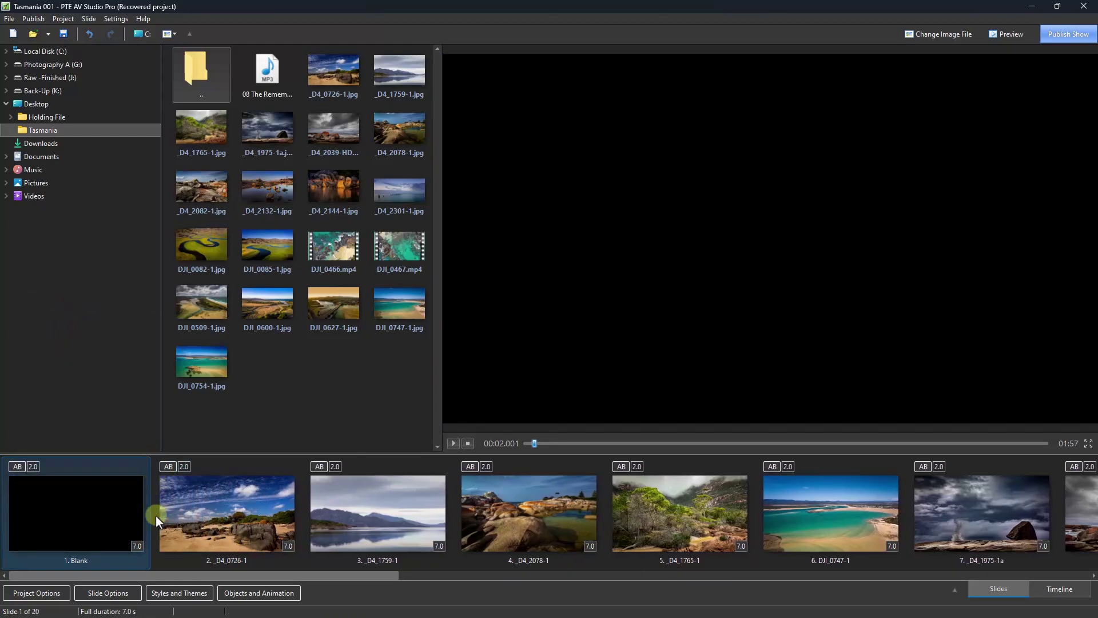
# Insert a blank slide at the end of the show, after DJI_0754-1
pyautogui.moveTo(112, 577); pyautogui.dragTo(938, 597)
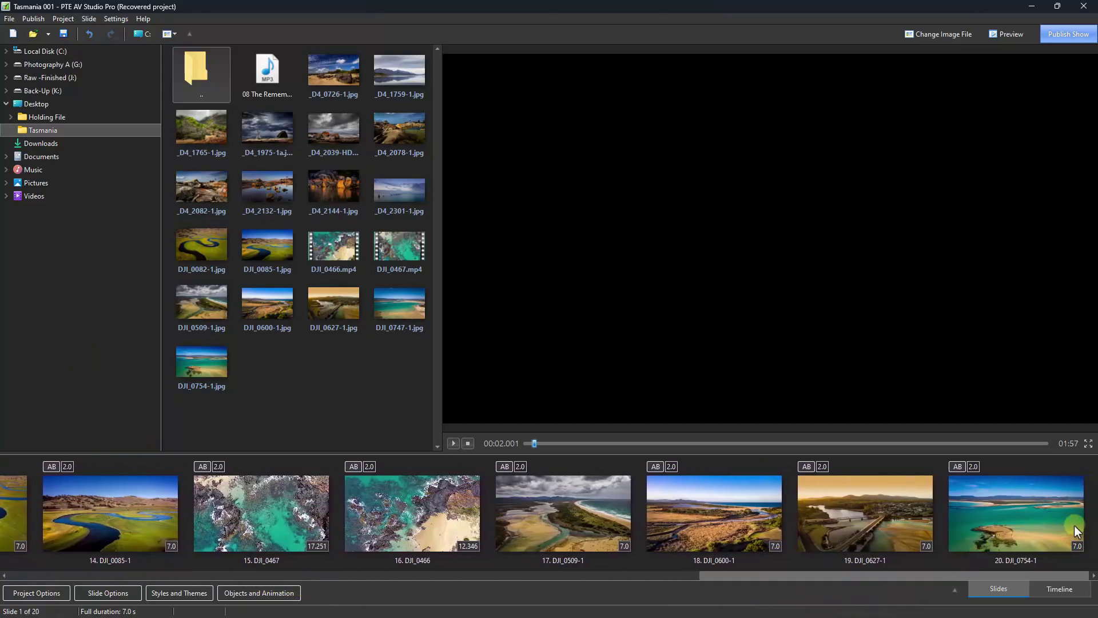
pyautogui.click(1092, 516)
pyautogui.rightClick(1093, 515)
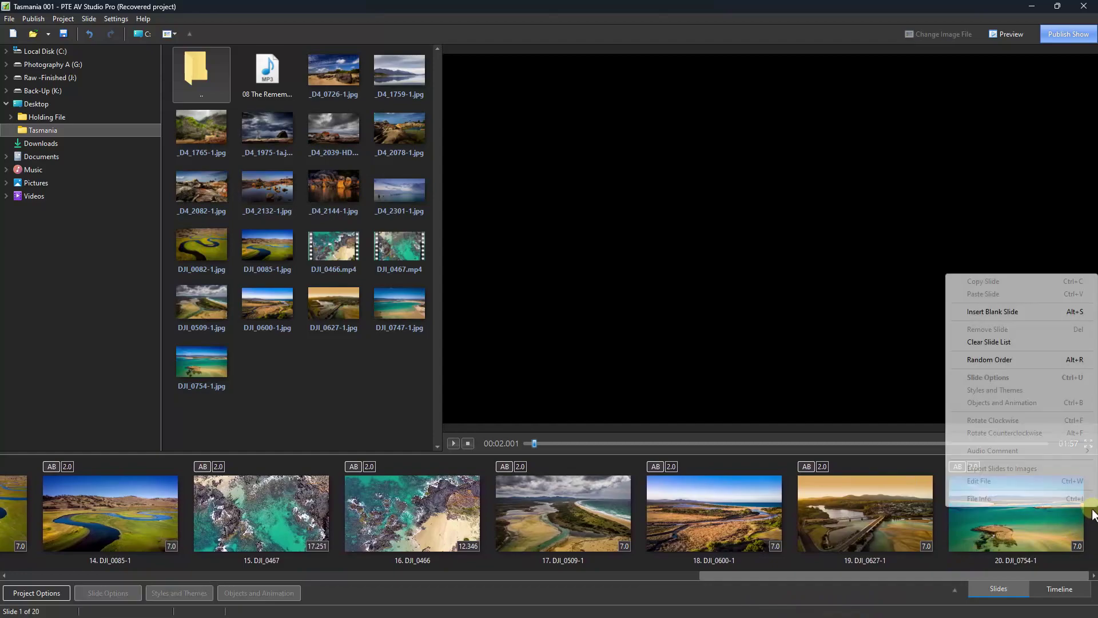
pyautogui.click(989, 316)
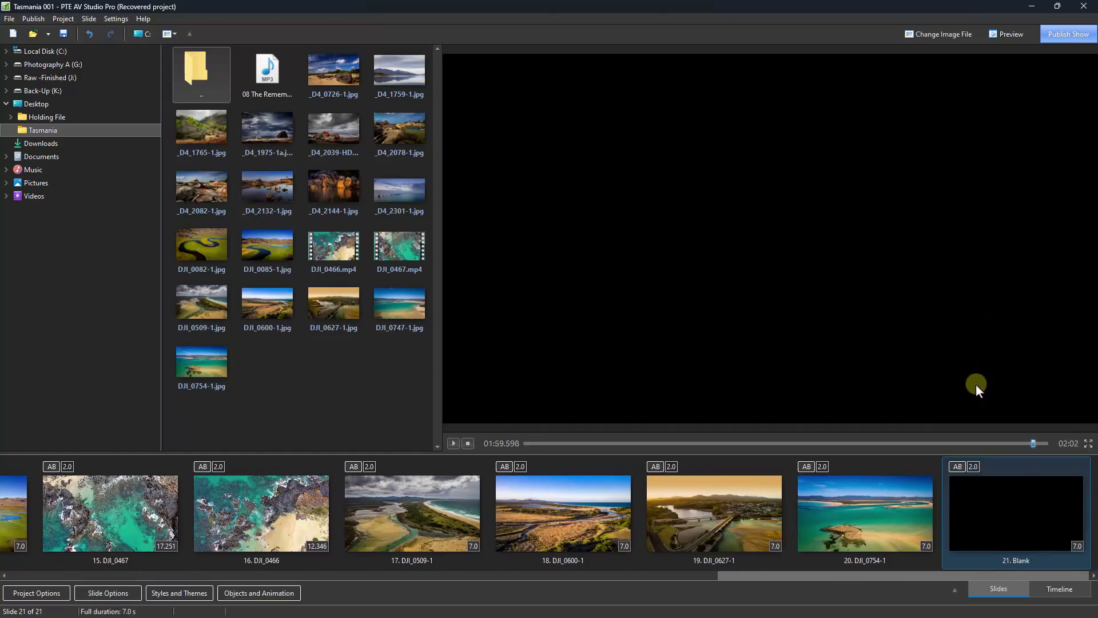
# Add a text object reading Tasmania to the blank first slide and return to the slide list
pyautogui.moveTo(991, 576); pyautogui.dragTo(232, 605)
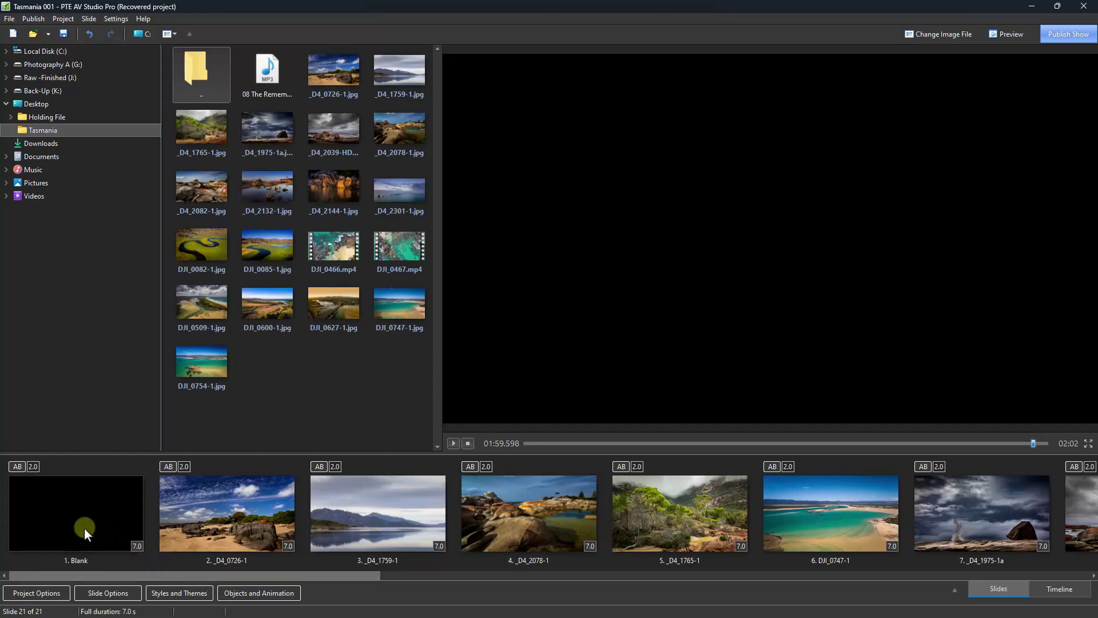
pyautogui.click(78, 511)
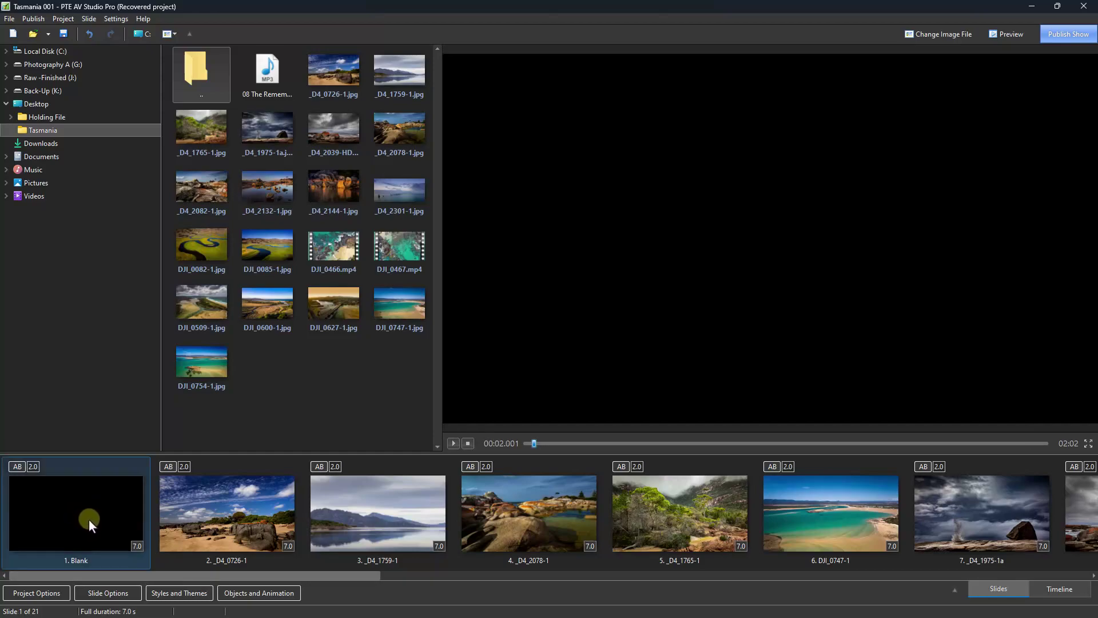
pyautogui.click(275, 598)
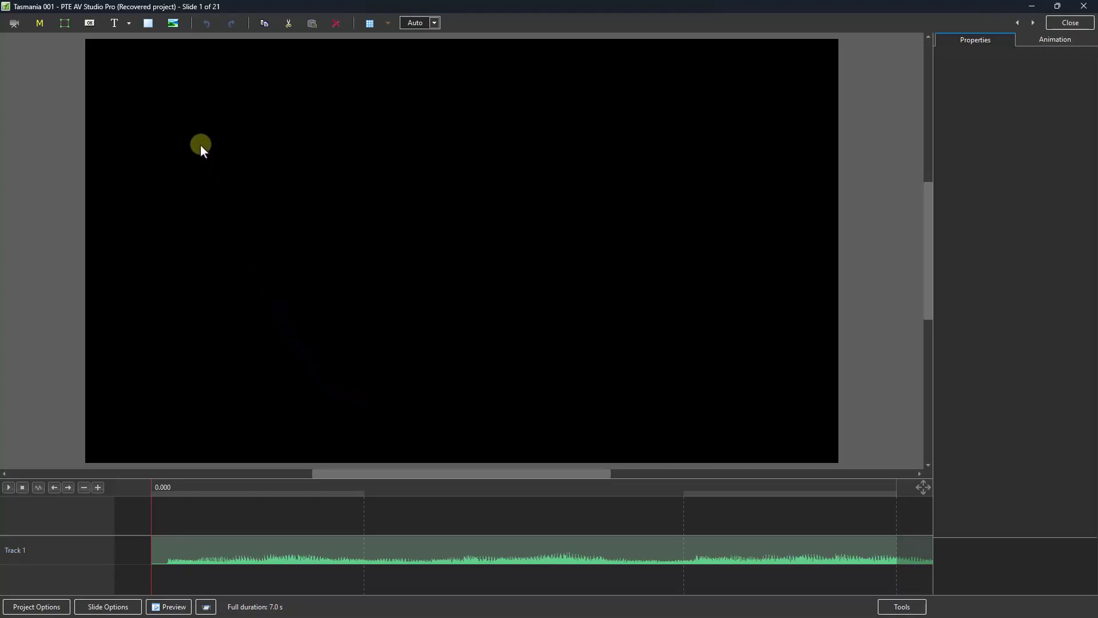
pyautogui.click(113, 24)
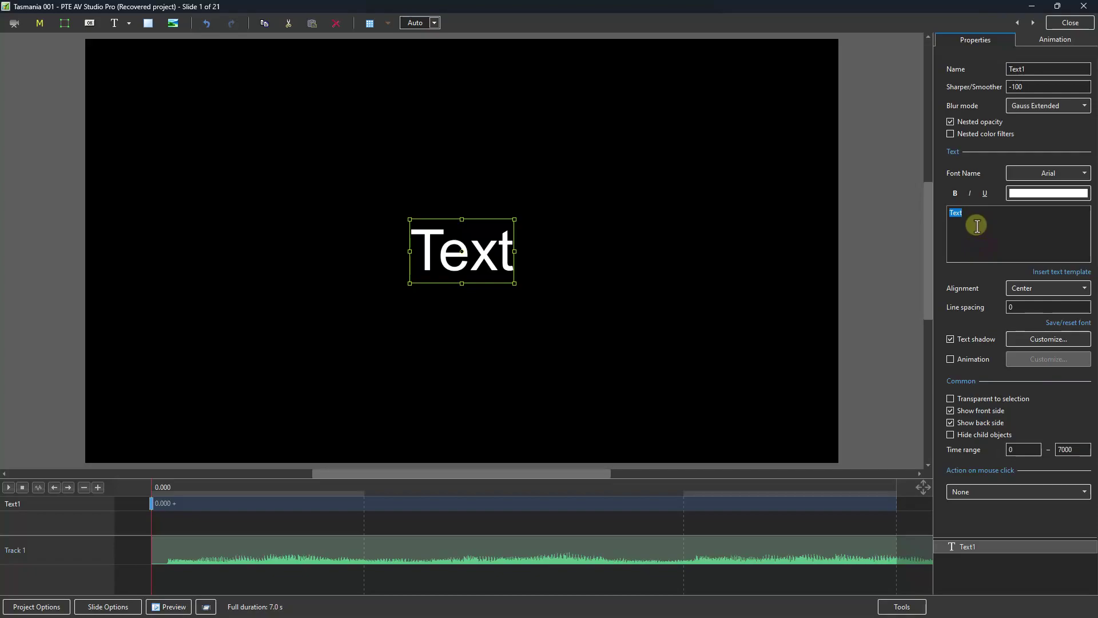
pyautogui.write('Ta')
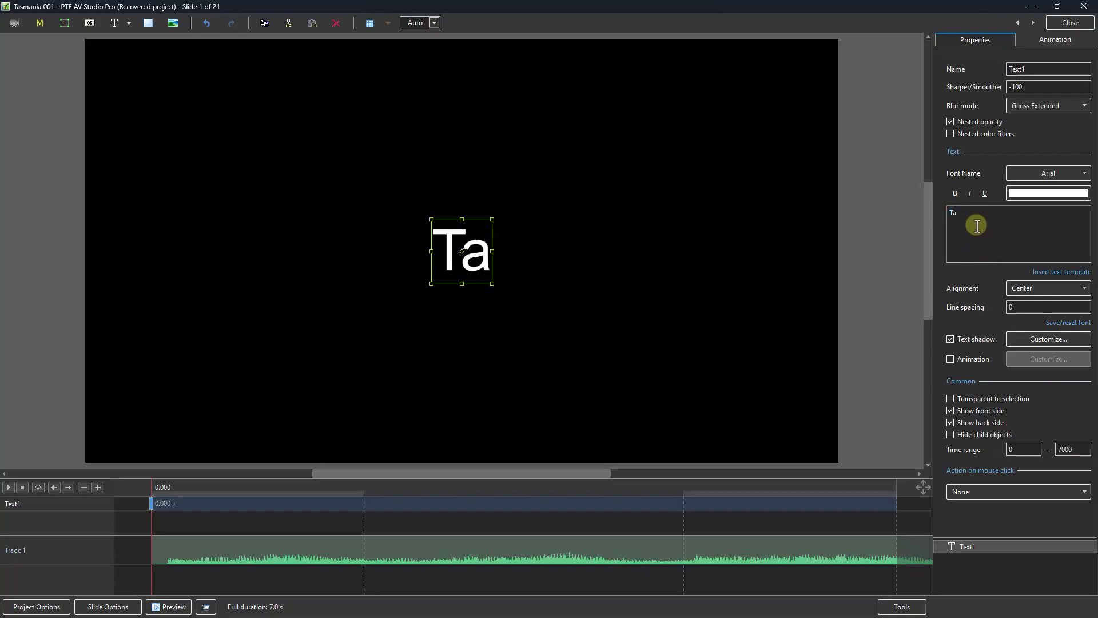
pyautogui.write('smania')
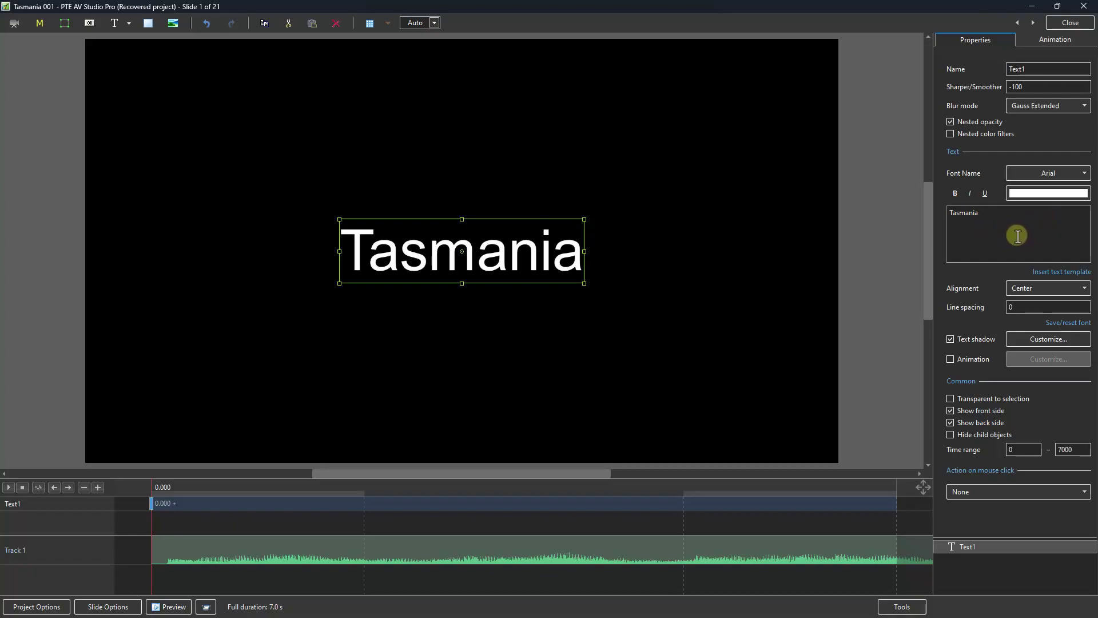
pyautogui.click(1066, 23)
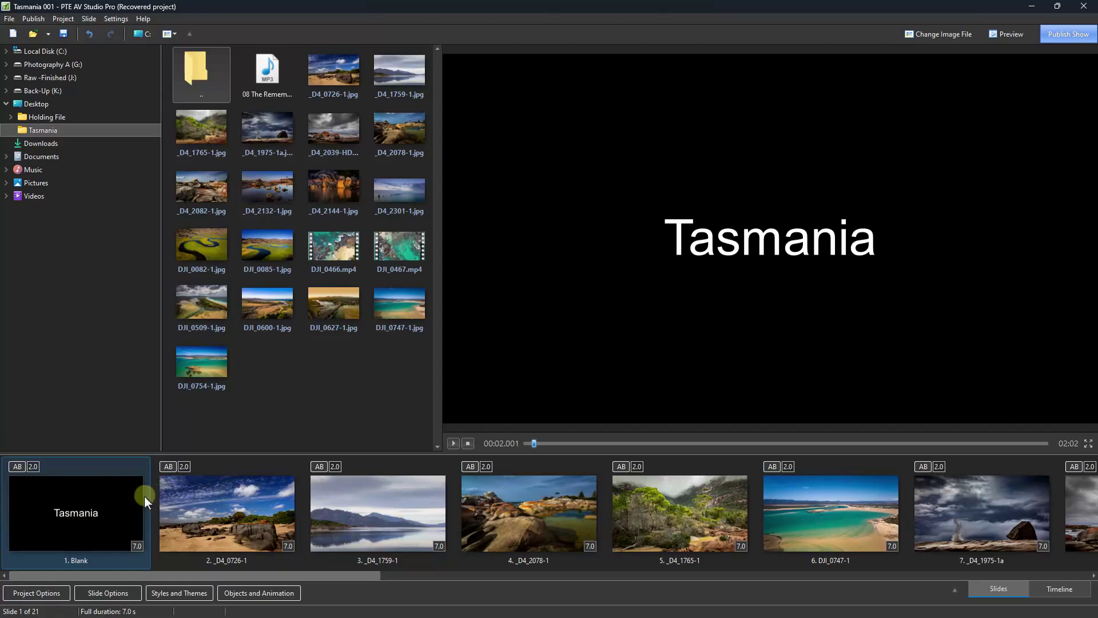
# Insert one blank slide before and one after the Tasmania title slide, and check the first four slides
pyautogui.rightClick(17, 508)
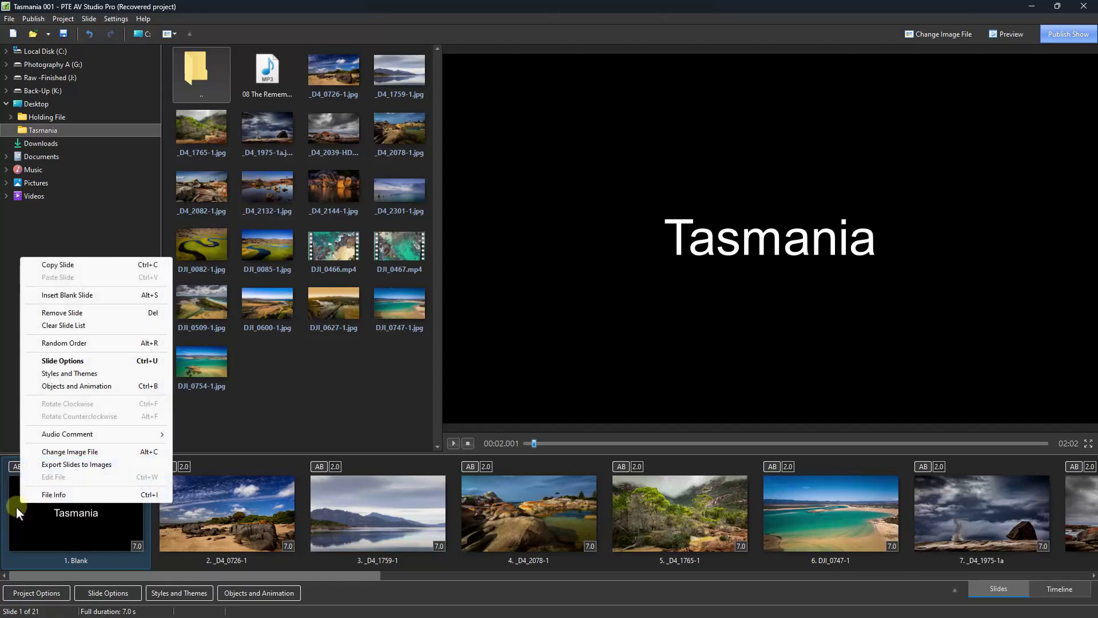
pyautogui.click(60, 296)
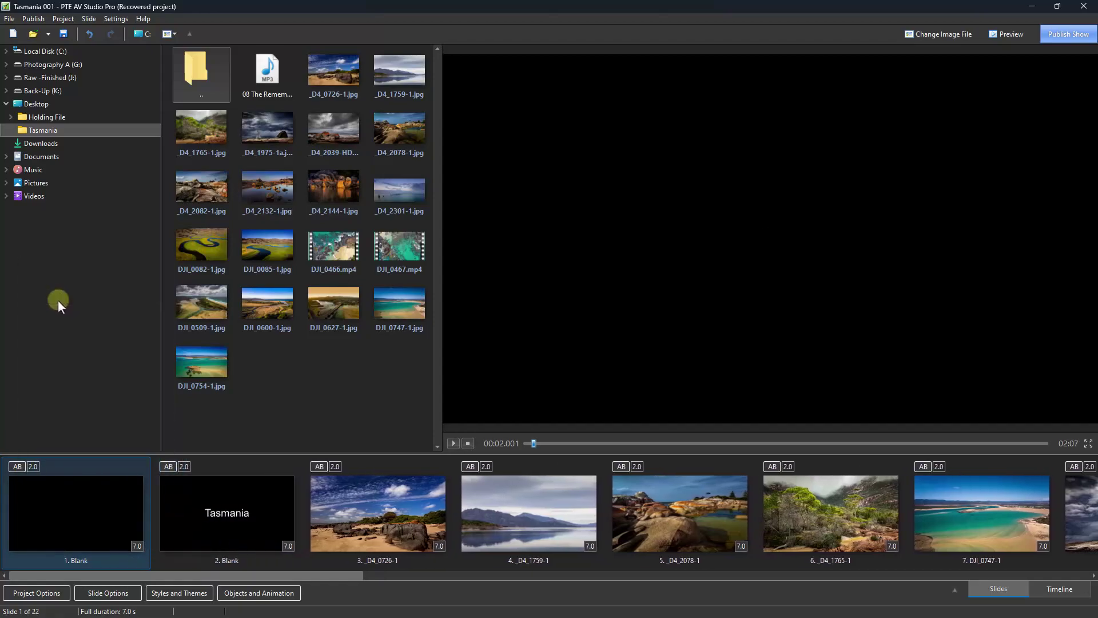
pyautogui.click(333, 511)
pyautogui.rightClick(334, 510)
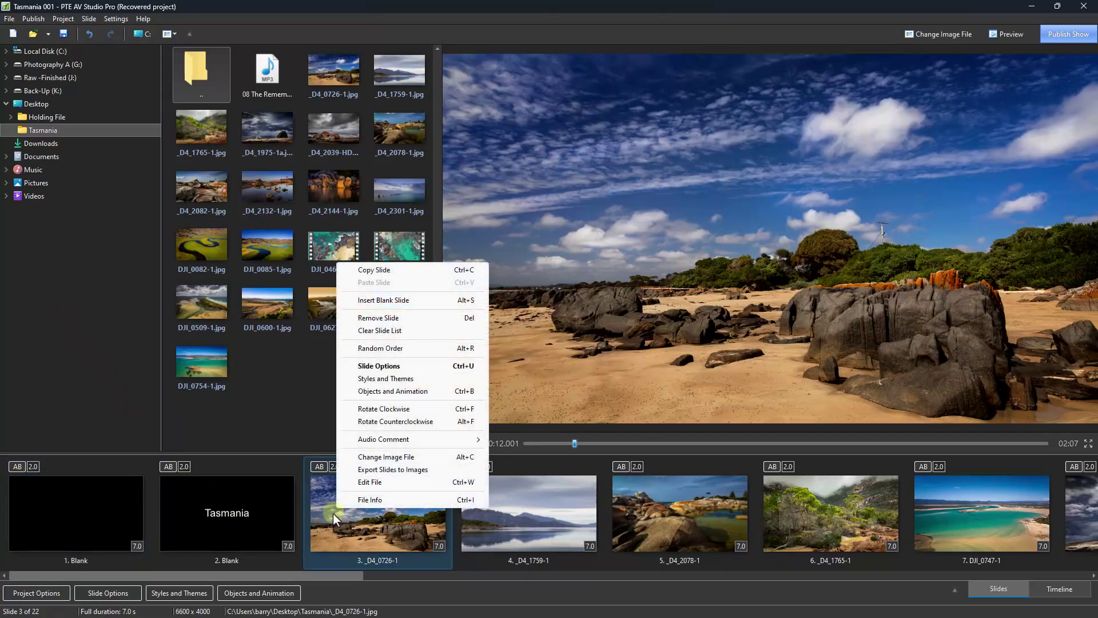
pyautogui.click(370, 300)
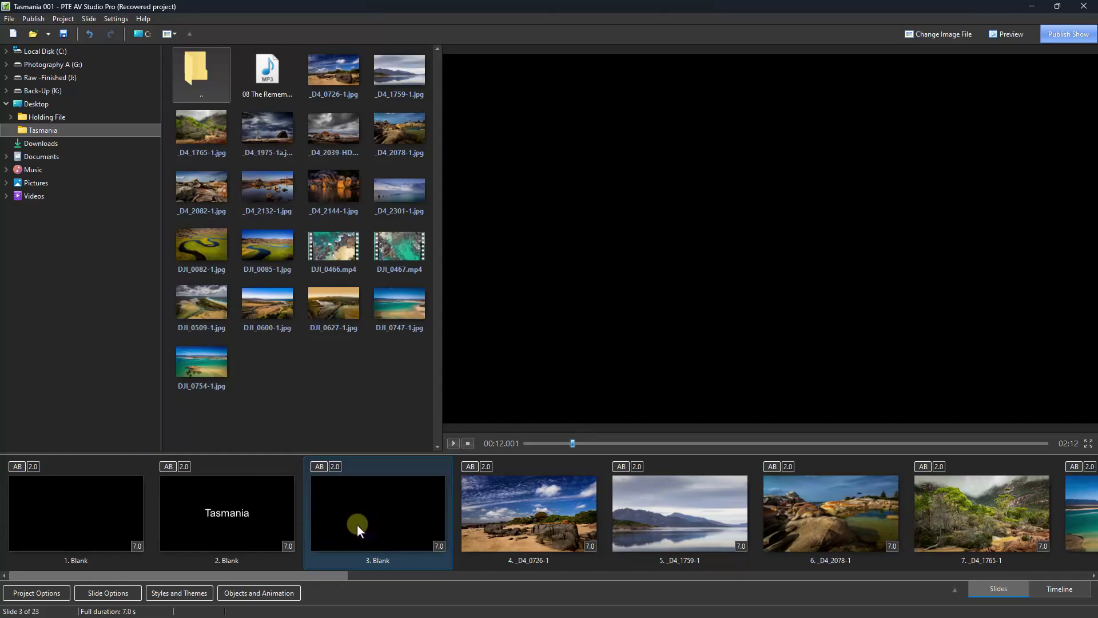
pyautogui.click(70, 524)
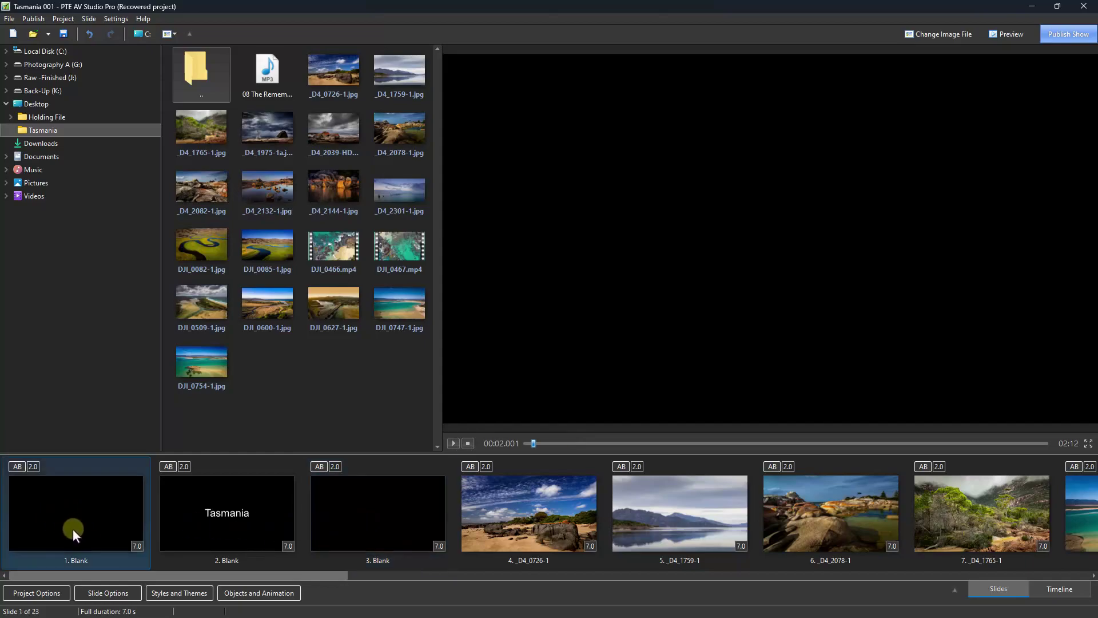
pyautogui.click(257, 526)
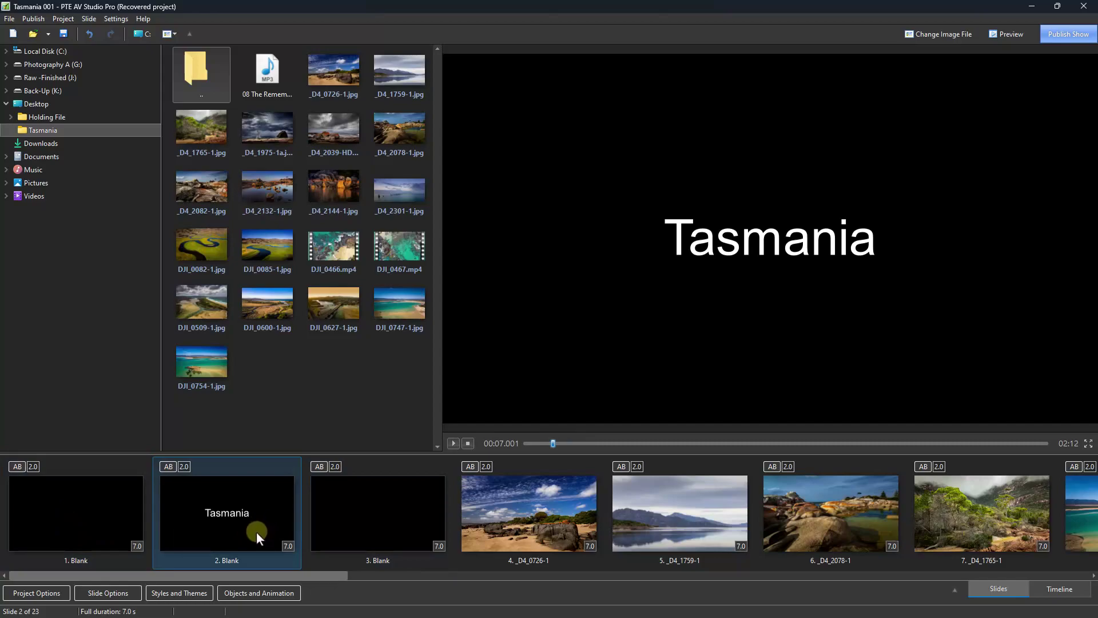
pyautogui.click(368, 518)
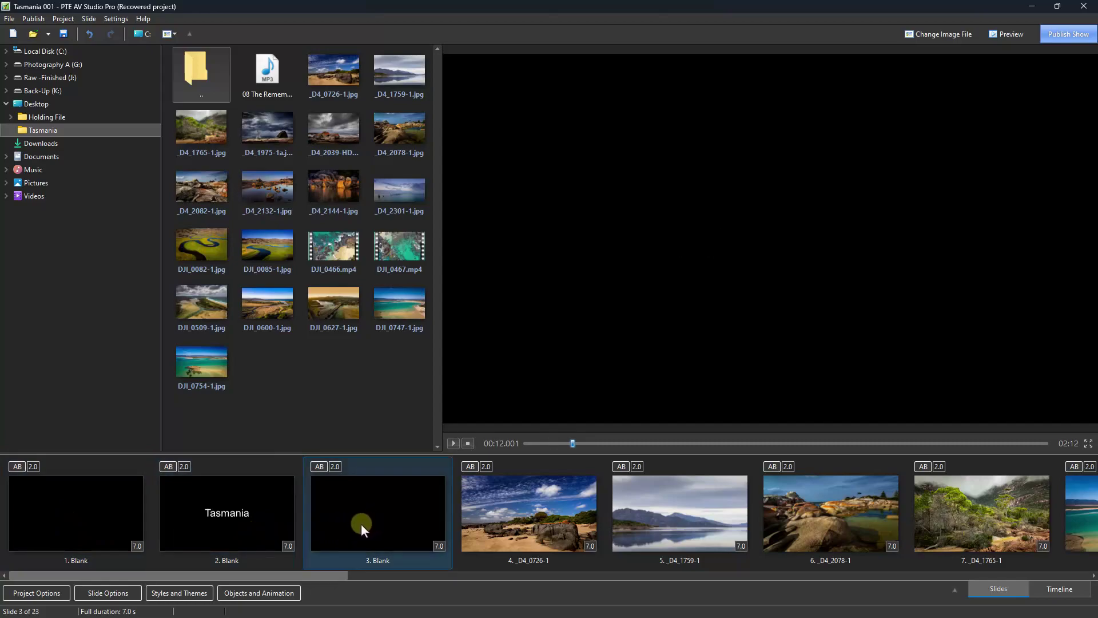
pyautogui.click(524, 512)
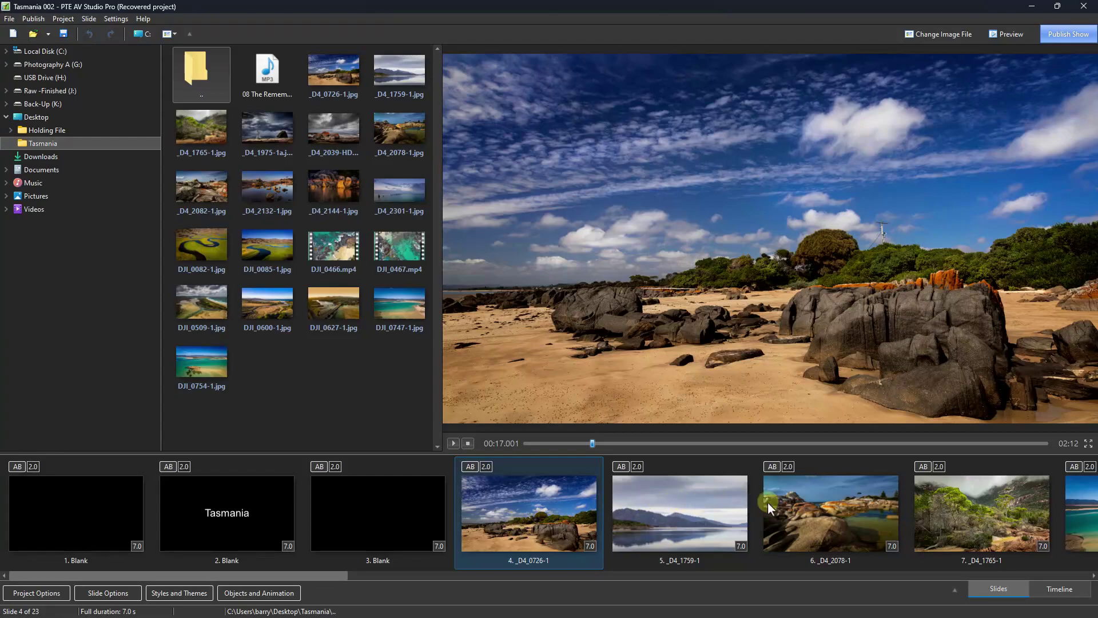
# In the timeline, move the start of the Tasmania title slide to about 2 s and of blank slide 3 to about 5 s
pyautogui.click(1058, 589)
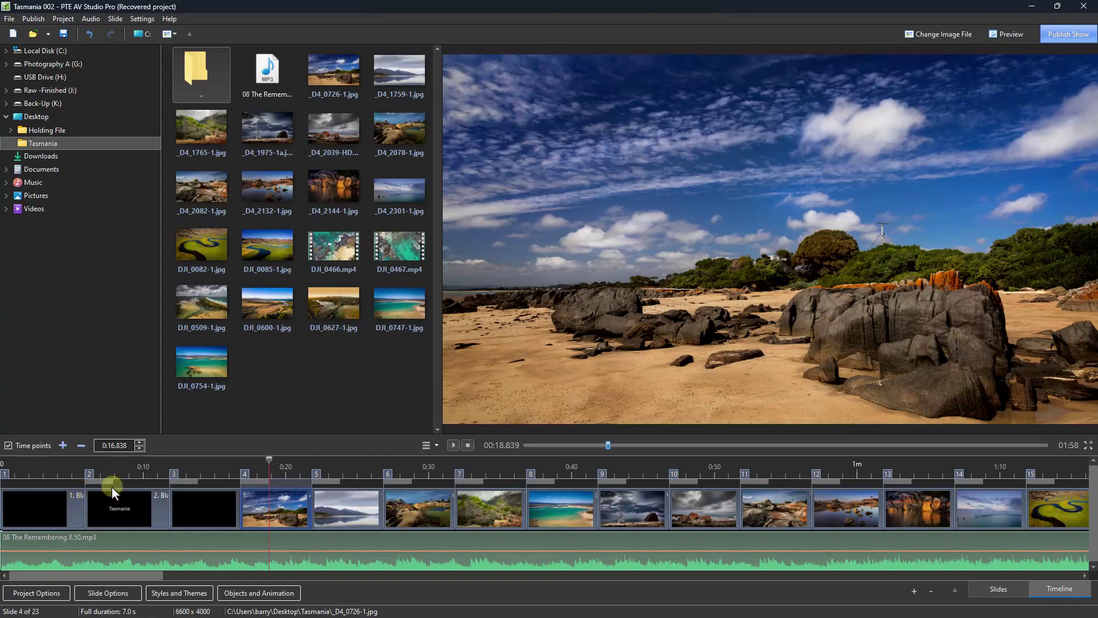
pyautogui.moveTo(110, 484); pyautogui.dragTo(96, 485)
pyautogui.moveTo(88, 481); pyautogui.dragTo(33, 480)
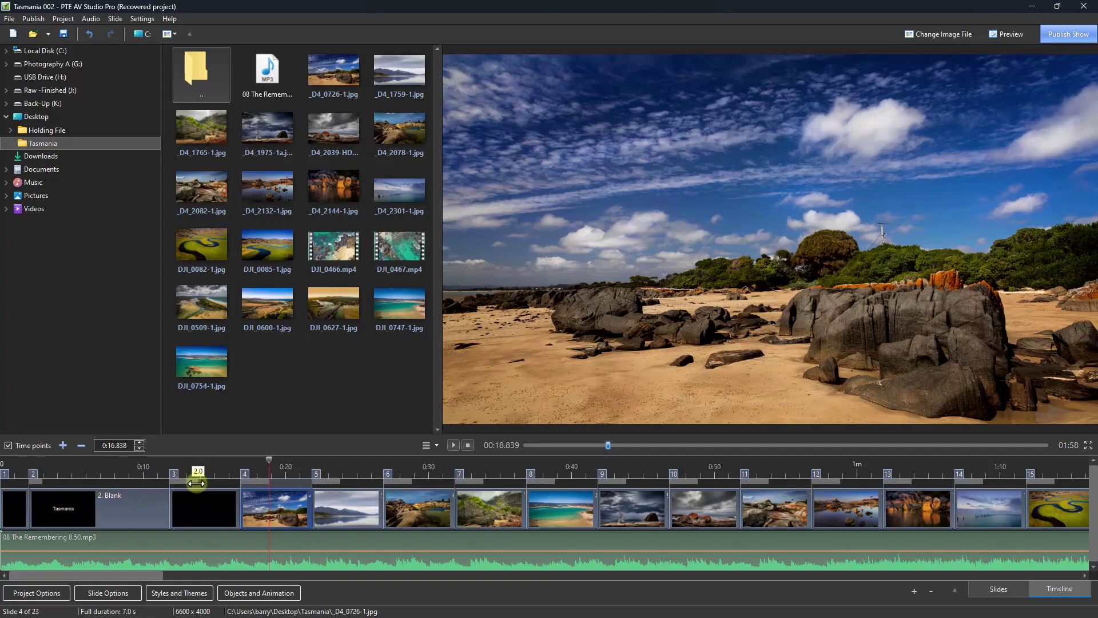
pyautogui.moveTo(196, 483); pyautogui.dragTo(79, 484)
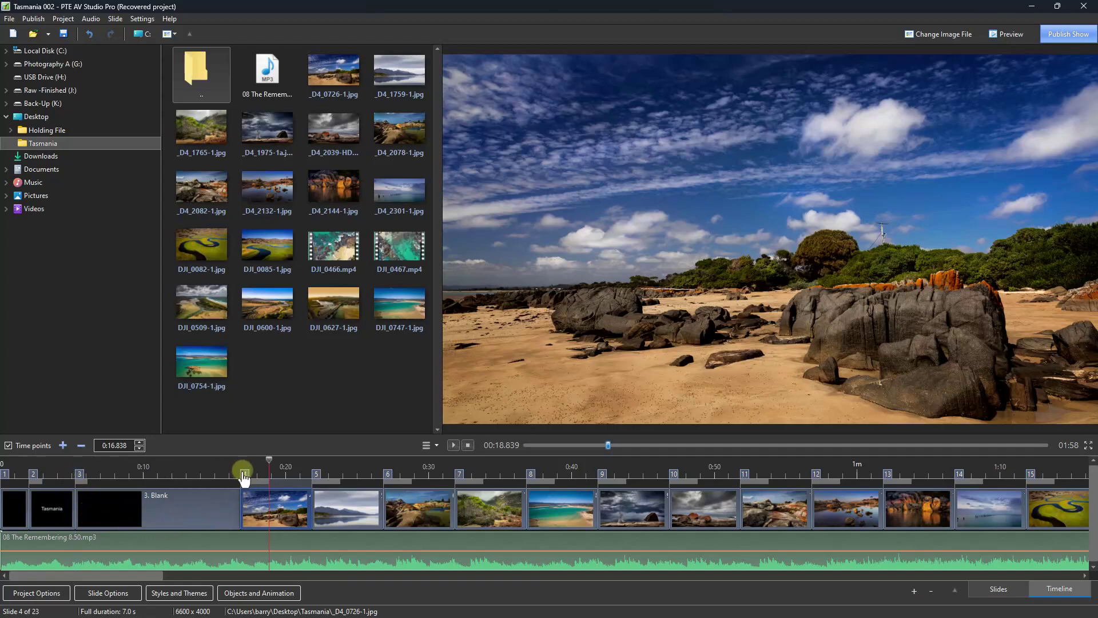
# Move the start of slide 4 (_D4_0726-1) to about 6.5 s and the music clip's start to about 6.4 s
pyautogui.moveTo(245, 479); pyautogui.dragTo(103, 492)
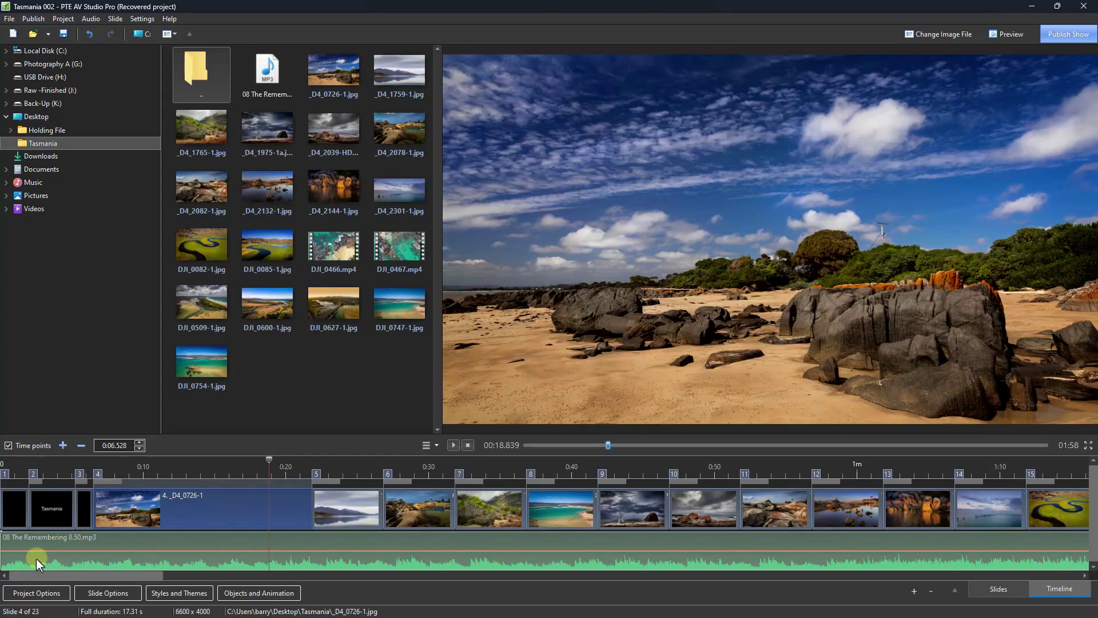
pyautogui.moveTo(36, 559); pyautogui.dragTo(129, 581)
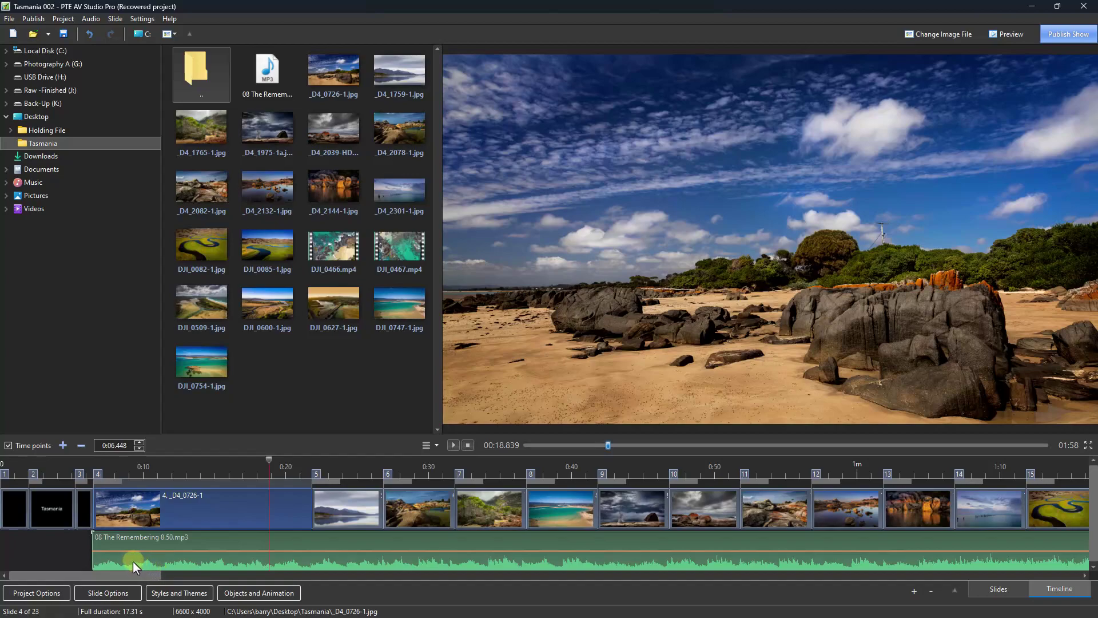
# Try starting the music at about 15.7 s and play the opening from the beginning of the show
pyautogui.moveTo(114, 559); pyautogui.dragTo(247, 573)
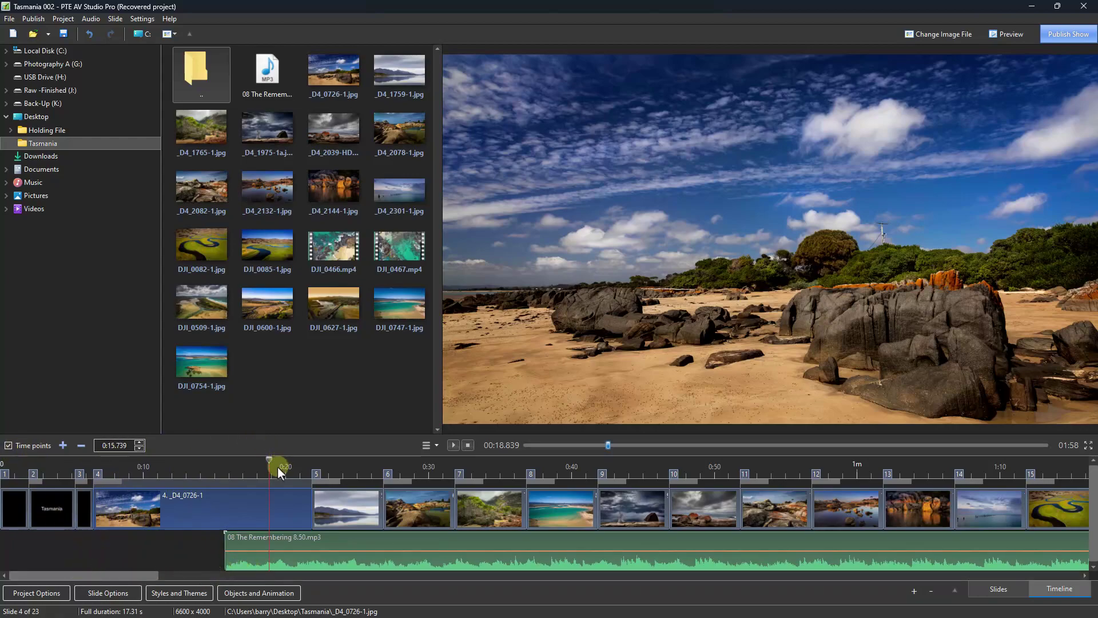
pyautogui.moveTo(268, 461); pyautogui.dragTo(2, 470)
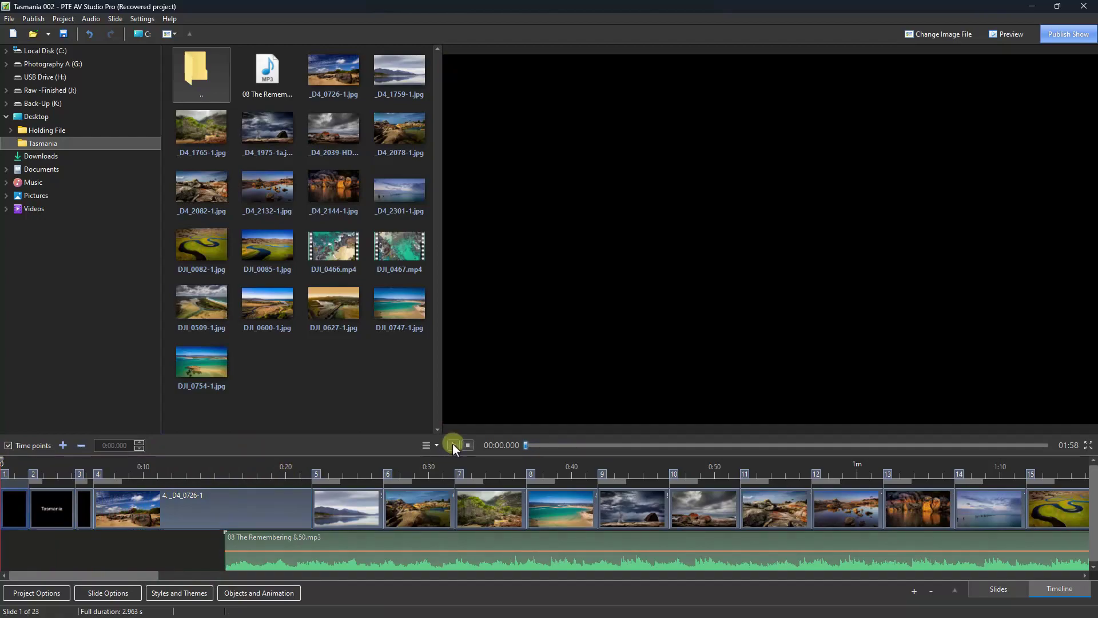
pyautogui.click(453, 445)
pyautogui.click(453, 446)
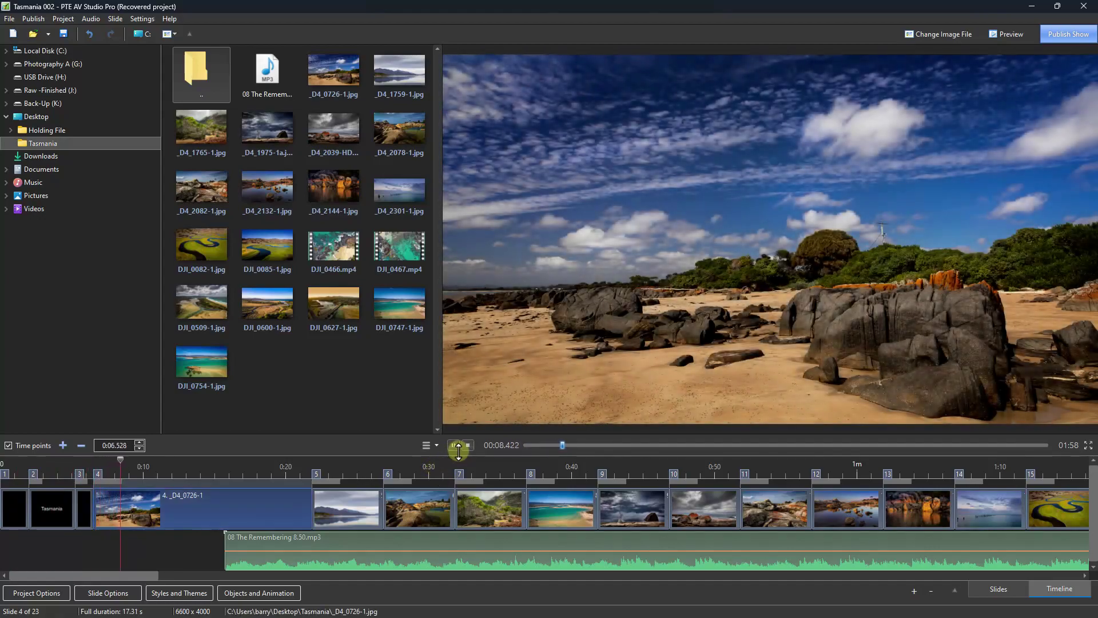
pyautogui.click(467, 445)
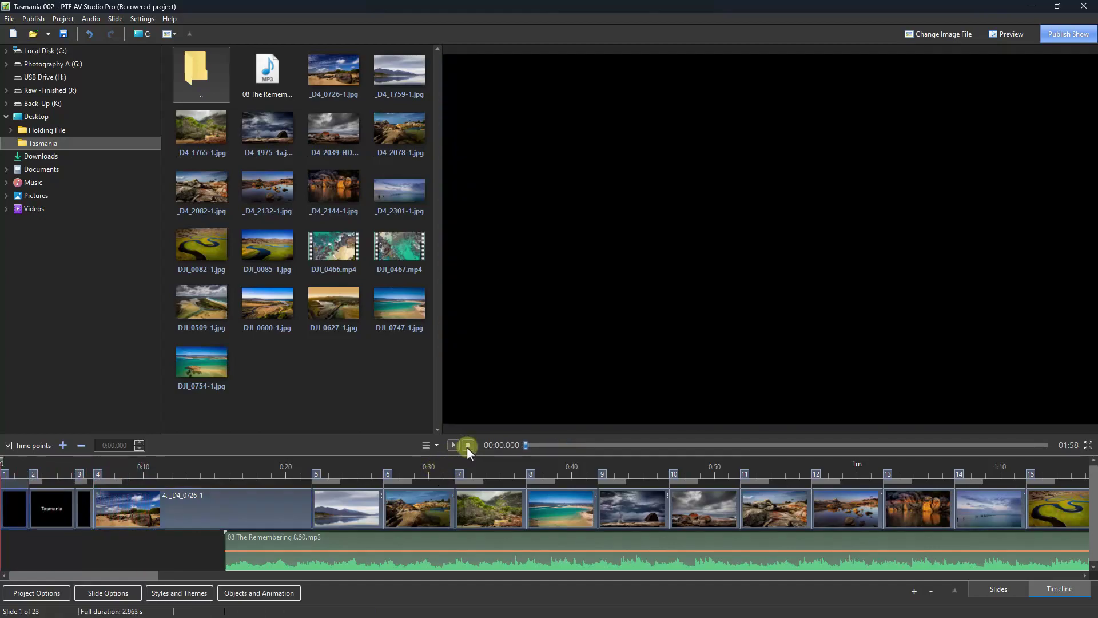
# Move the music's start back to about 6.6 s and lower its volume line close to zero at about 16 s
pyautogui.moveTo(315, 554); pyautogui.dragTo(186, 559)
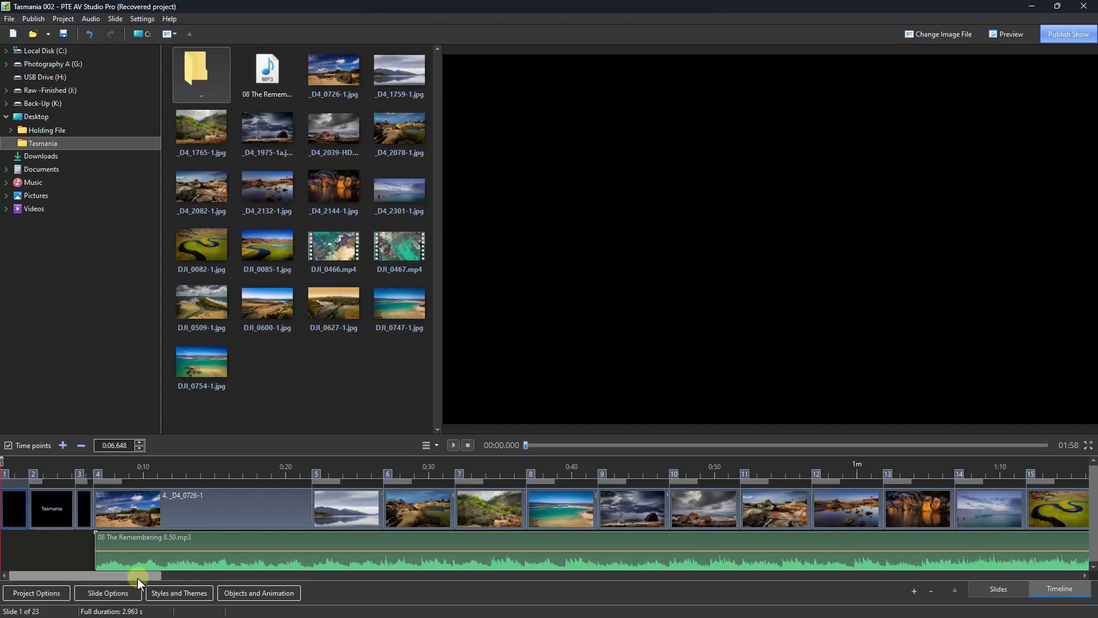
pyautogui.moveTo(136, 578)
pyautogui.mouseDown()
pyautogui.moveTo(317, 574)
pyautogui.moveTo(131, 578)
pyautogui.mouseUp()
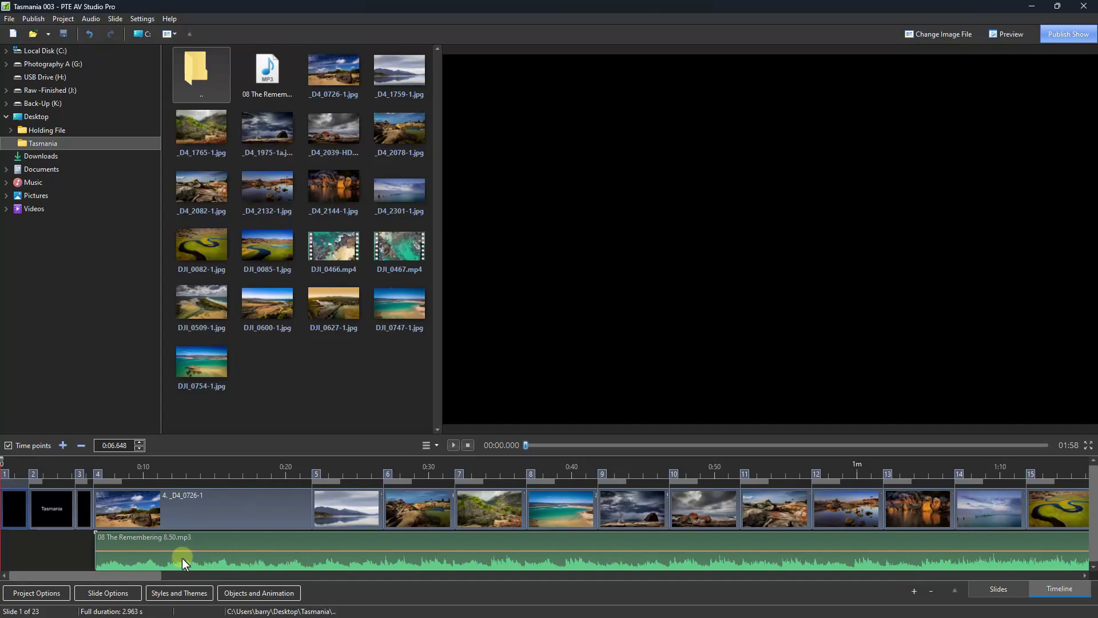
pyautogui.moveTo(223, 552); pyautogui.dragTo(225, 566)
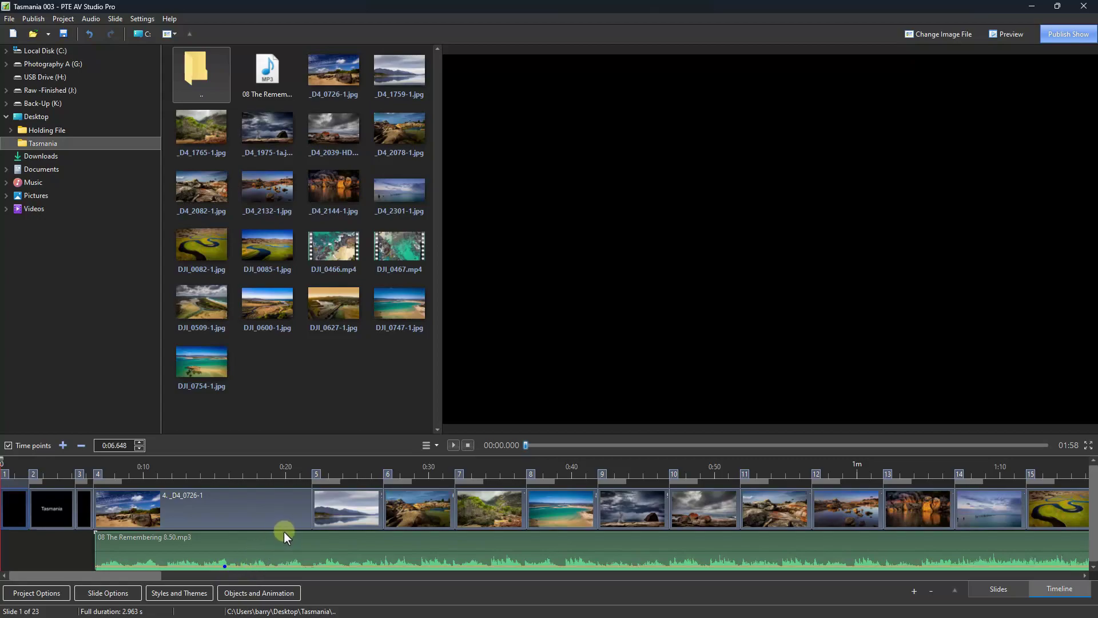
# Shift slide 5 (_D4_1759-1) and all following slides so that slide 5 starts at about 1:12
pyautogui.click(328, 507)
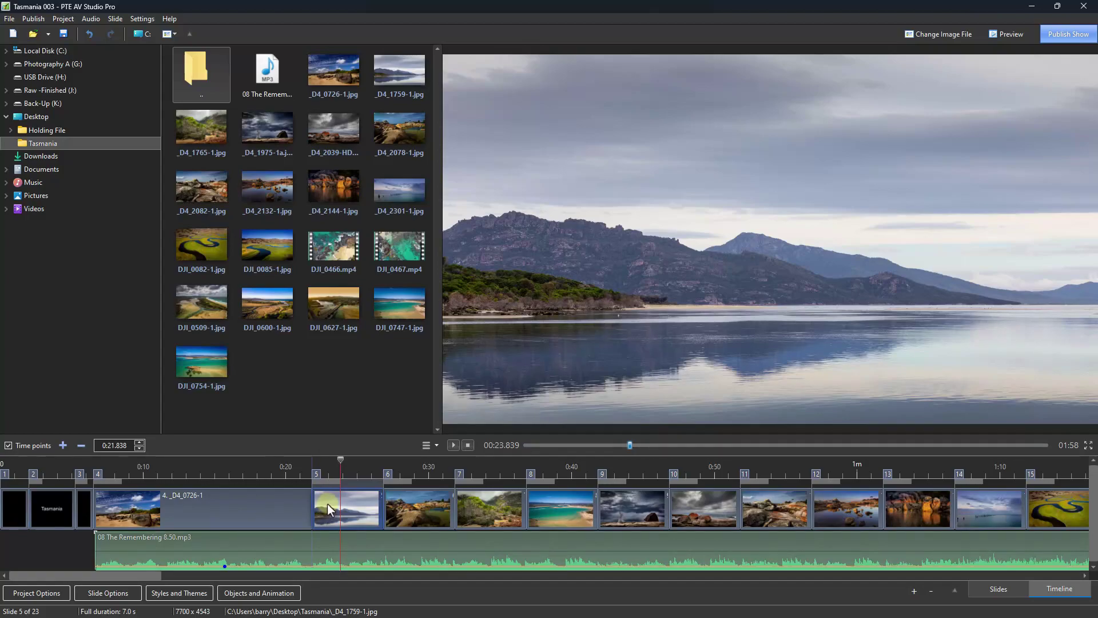
pyautogui.moveTo(327, 505); pyautogui.dragTo(1049, 522)
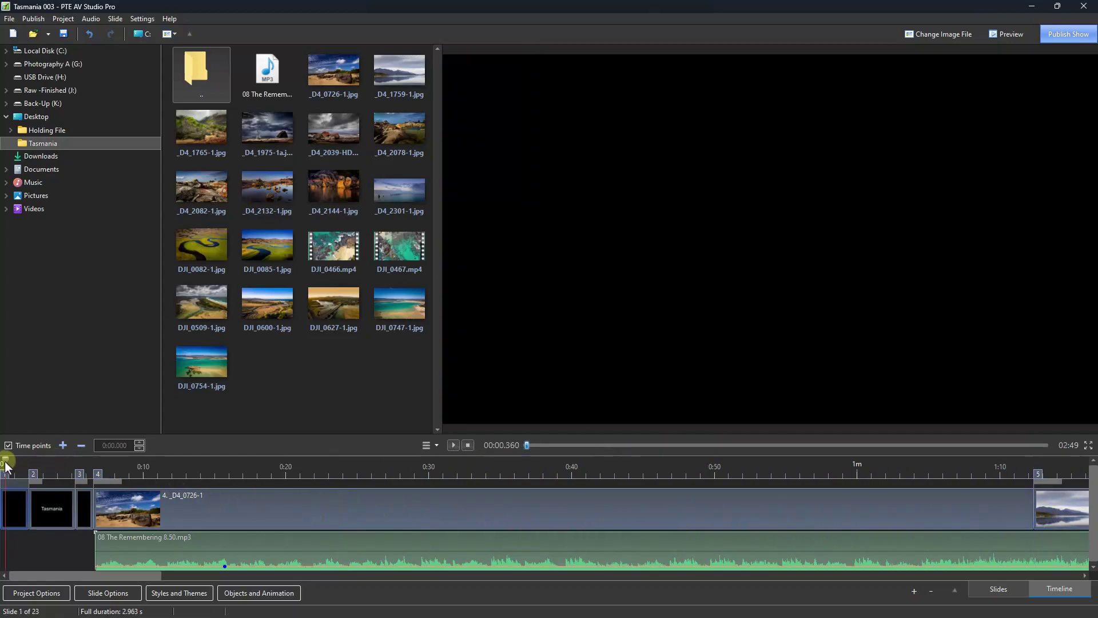
# Play the show from the beginning and place the starts of slides 5 to 9 on the music's peaks, with slide 9 at 39.360 s
pyautogui.click(7, 472)
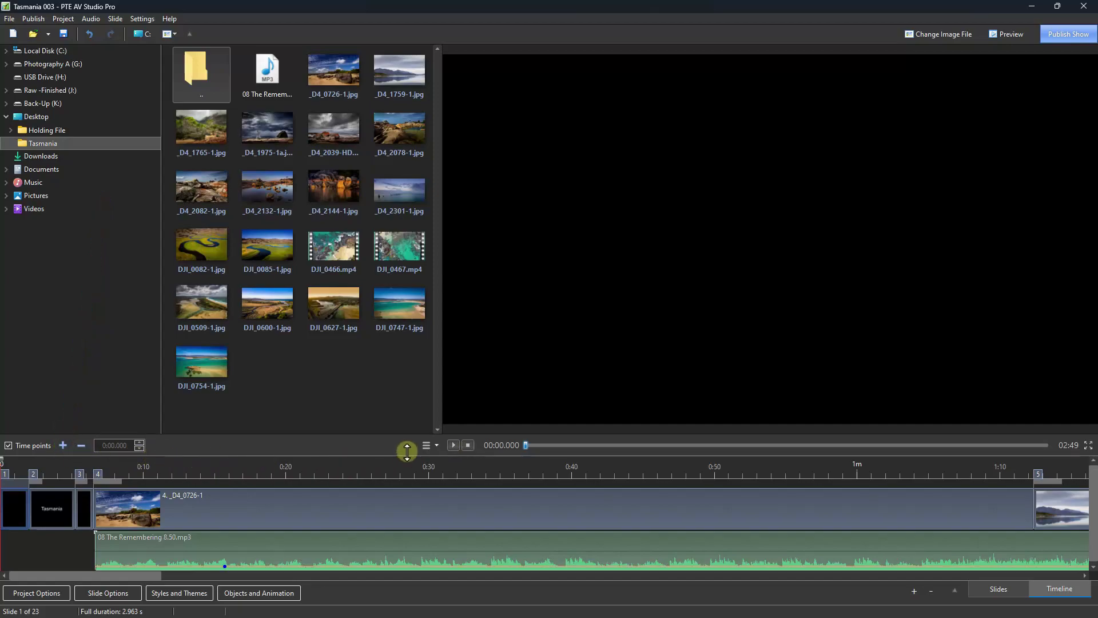
pyautogui.click(452, 445)
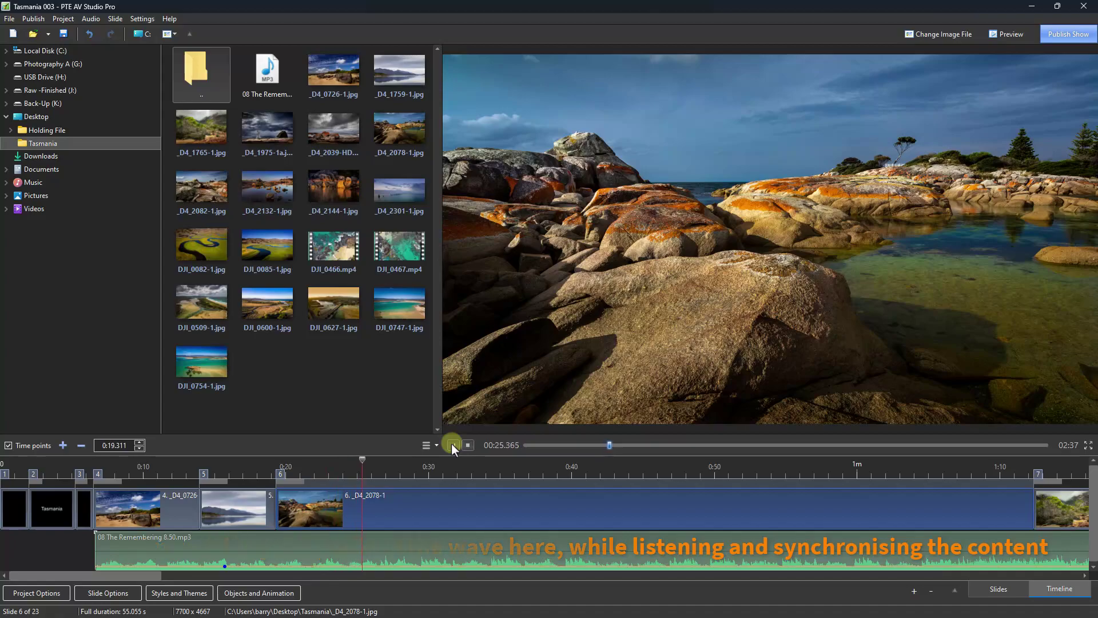
pyautogui.press('t')
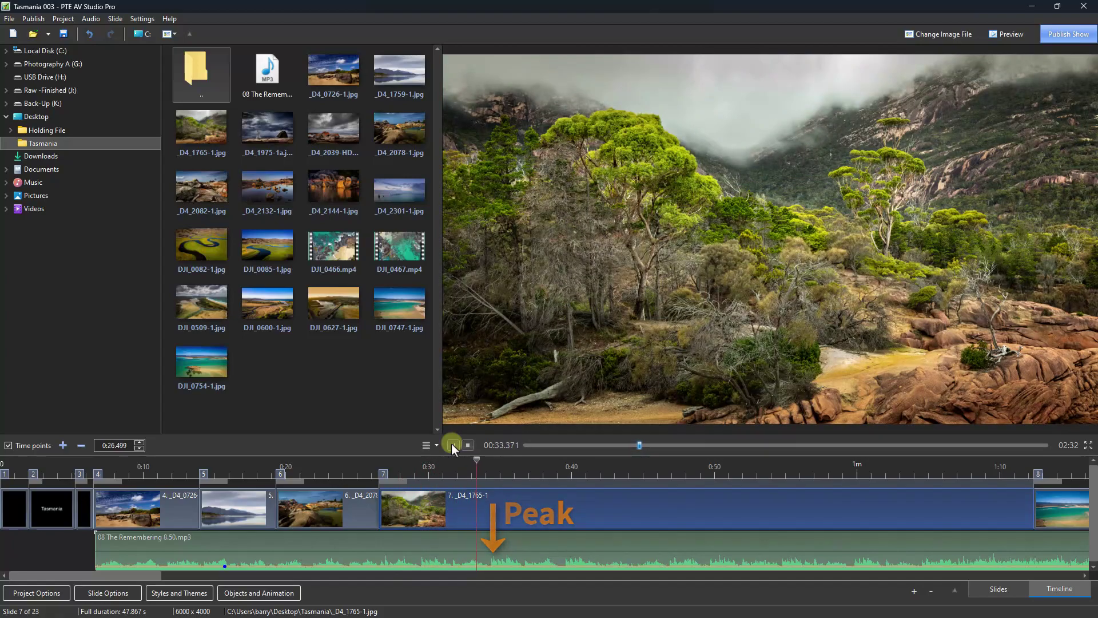
pyautogui.press('Insert')
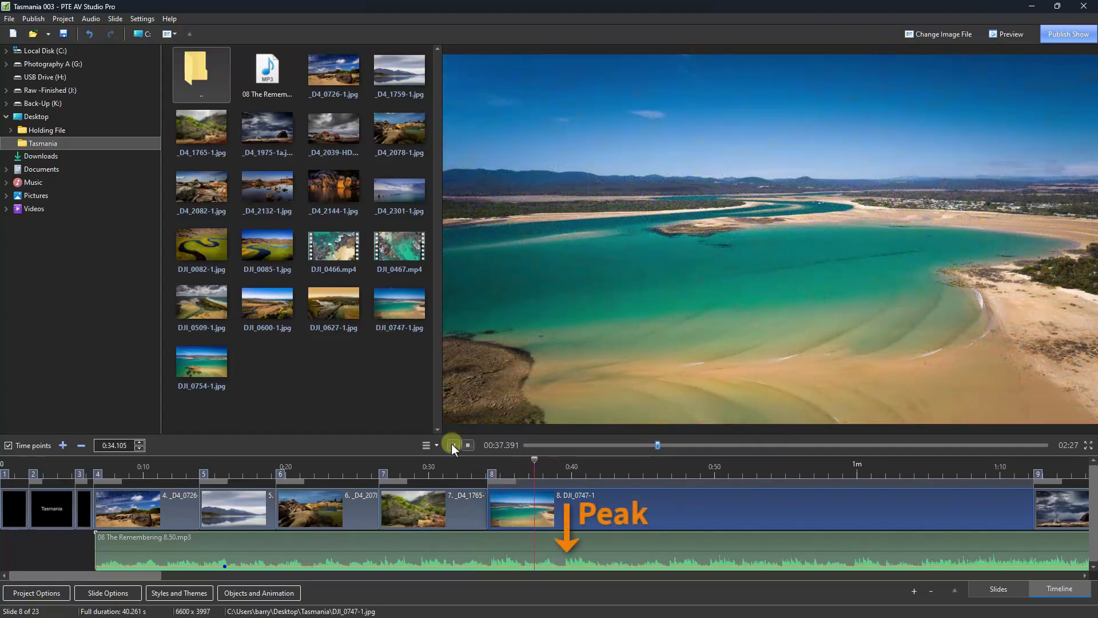
pyautogui.press('Insert')
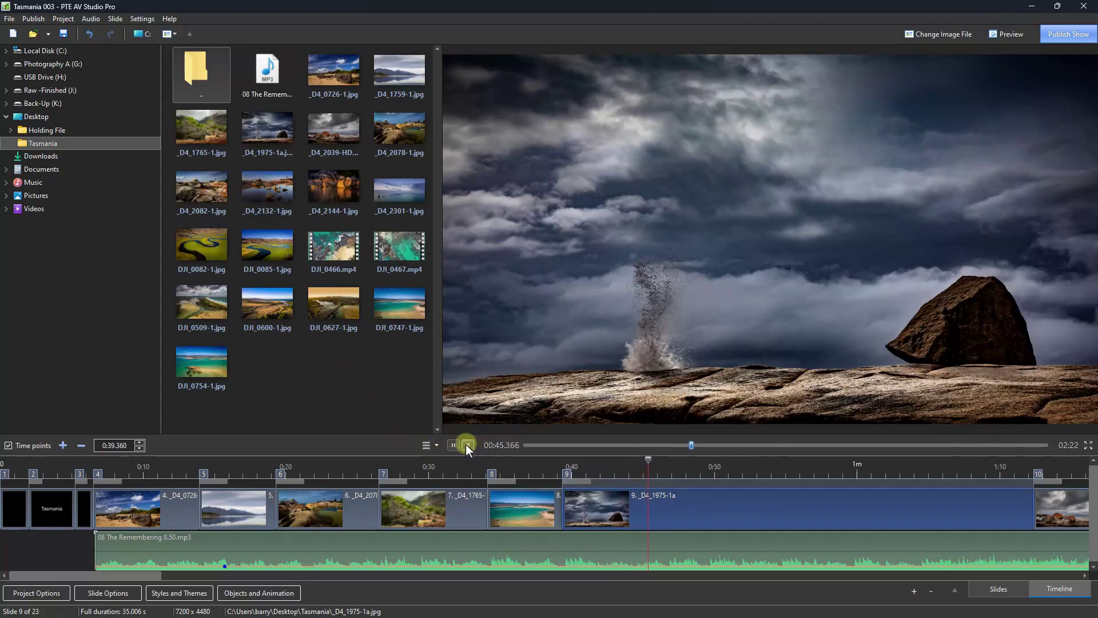
pyautogui.click(468, 445)
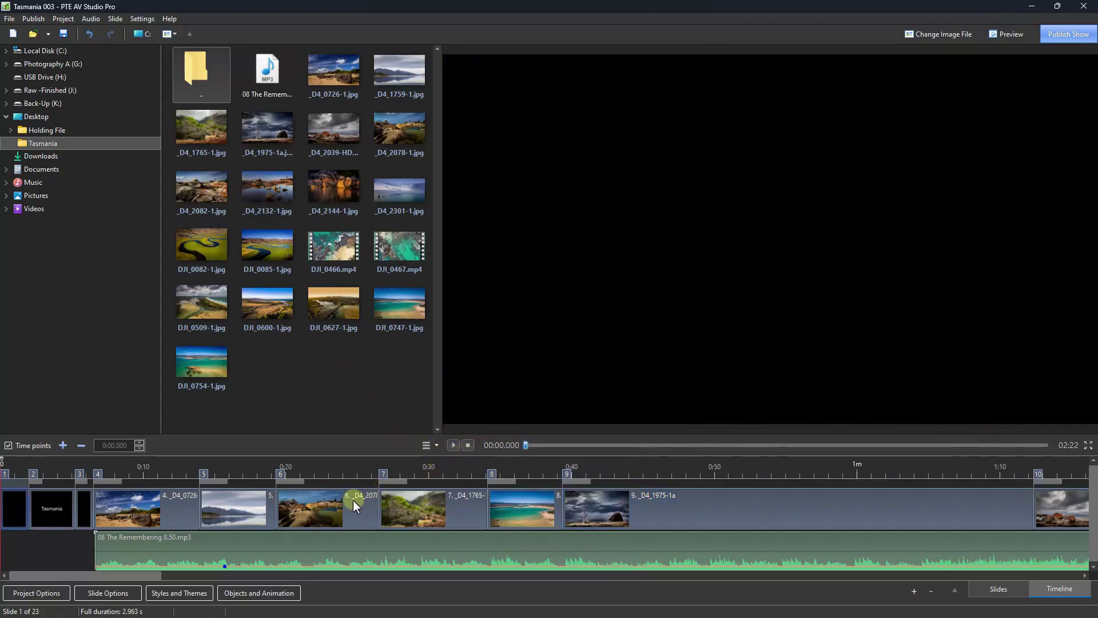
# Enlarge the preview, play on from about 6.4 s and place slide 10 at 46.764 s and slide 11 at 55.038 s on the music
pyautogui.click(91, 462)
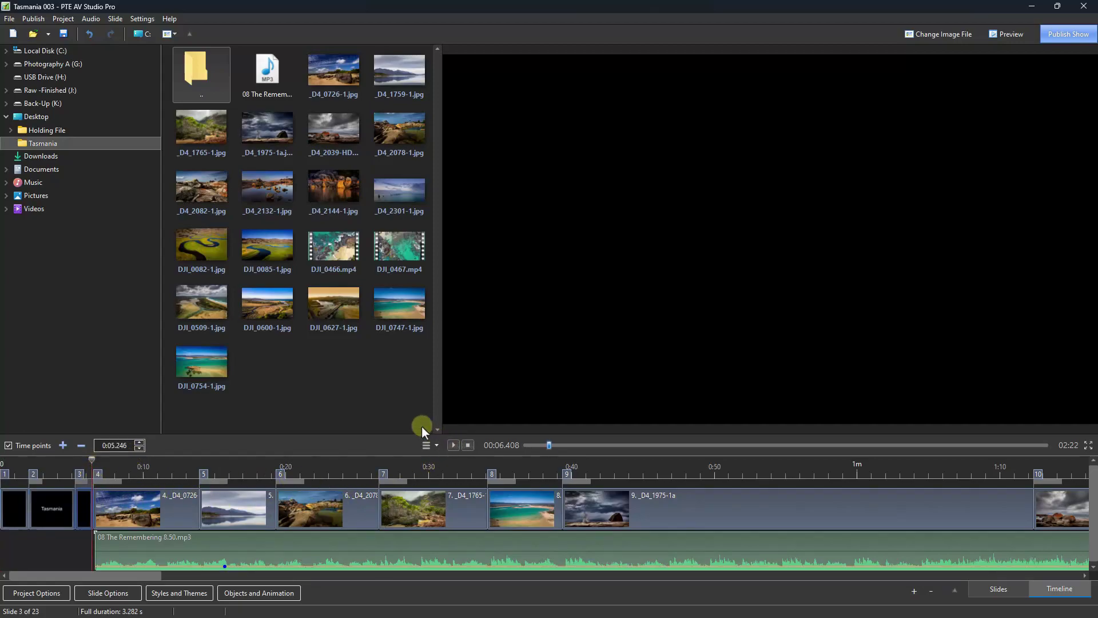
pyautogui.moveTo(442, 398); pyautogui.dragTo(410, 392)
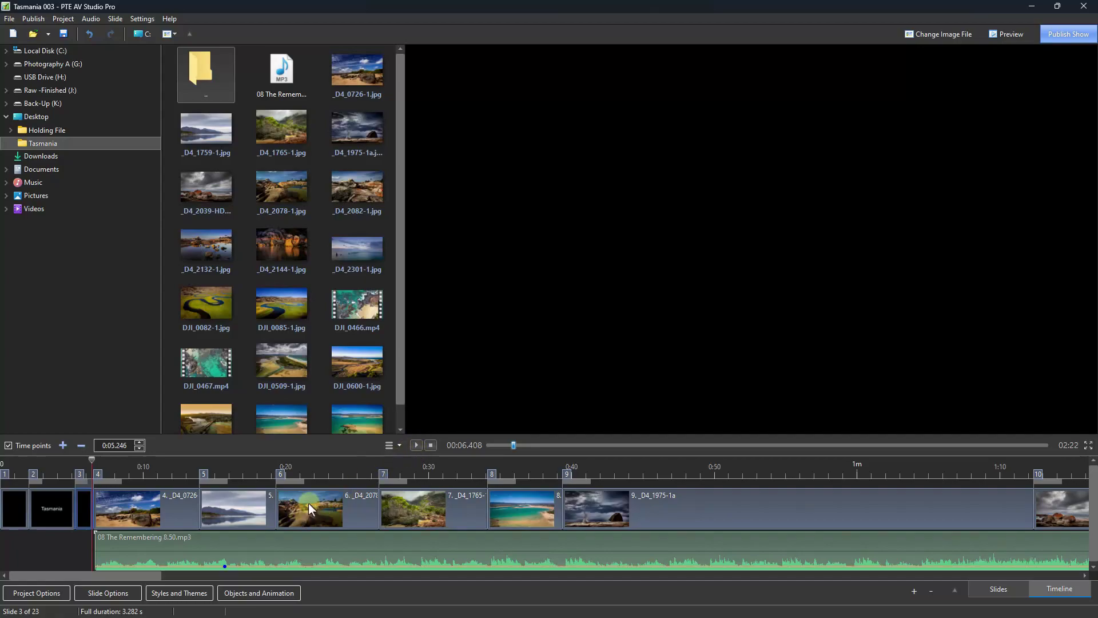
pyautogui.click(415, 445)
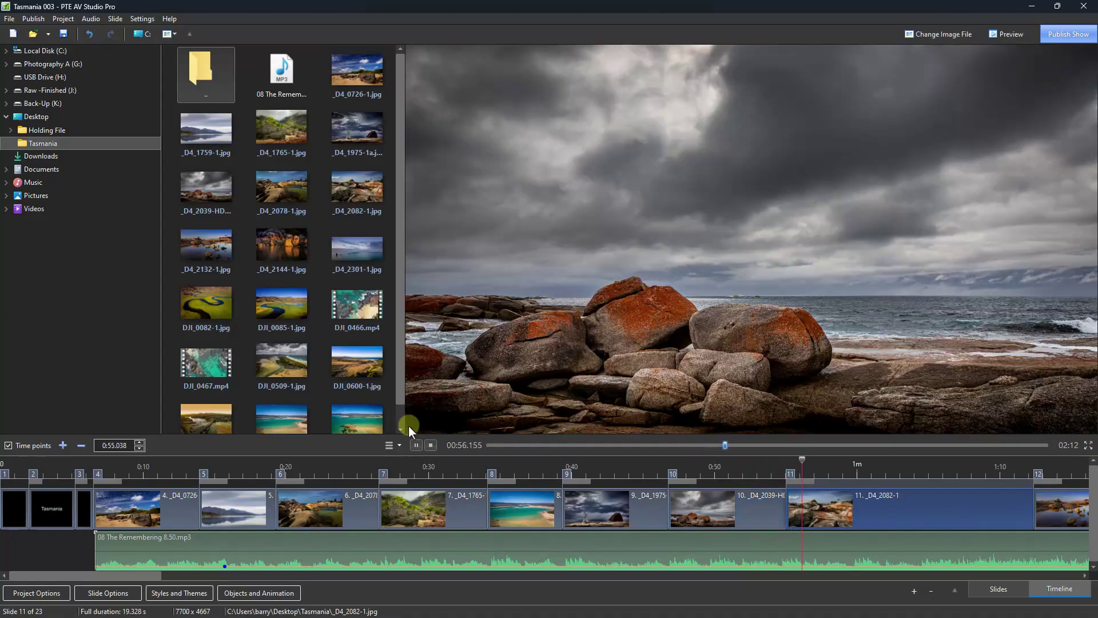
pyautogui.press('space')
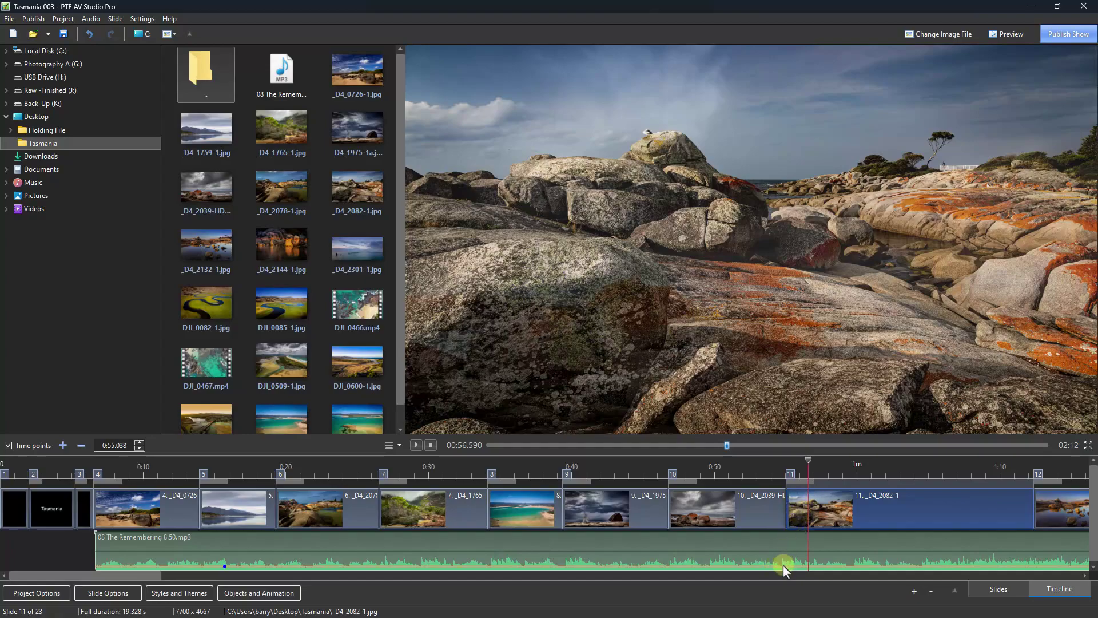
# Move the start of slide 11 (_D4_2082-1) to 54.585 s and play the change from slide 10 from about 52 s
pyautogui.moveTo(791, 475); pyautogui.dragTo(786, 476)
pyautogui.click(744, 464)
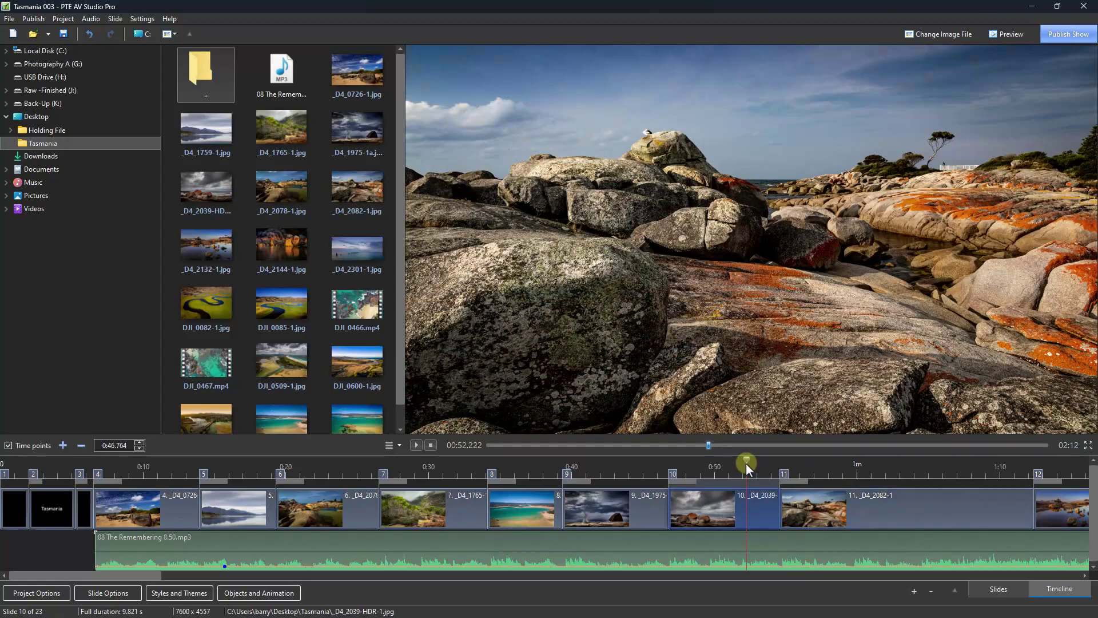
pyautogui.click(415, 444)
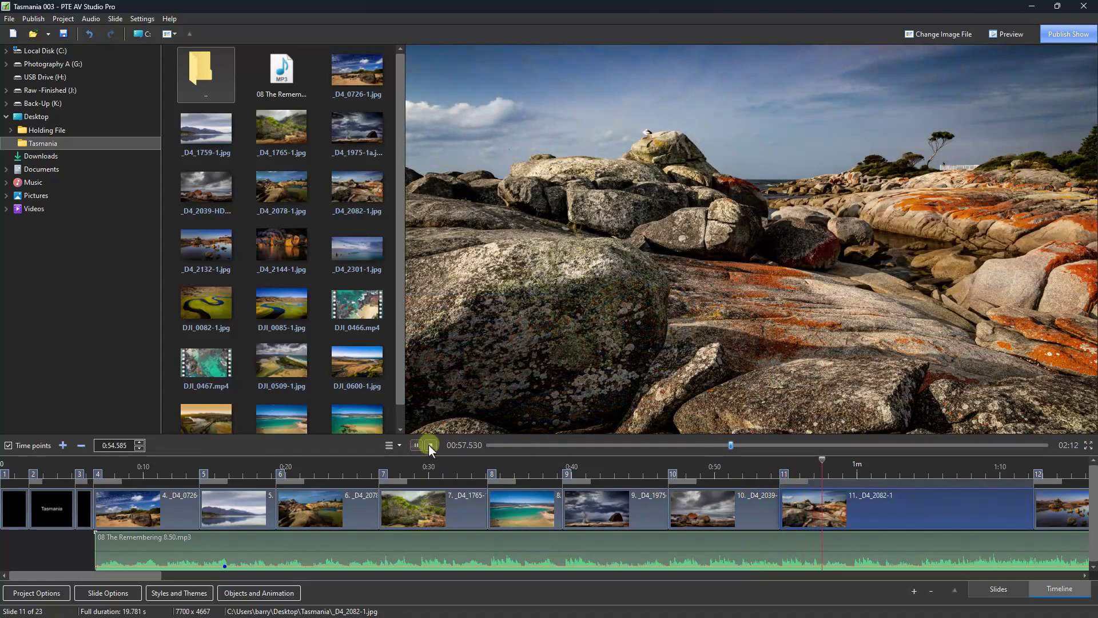
pyautogui.click(429, 445)
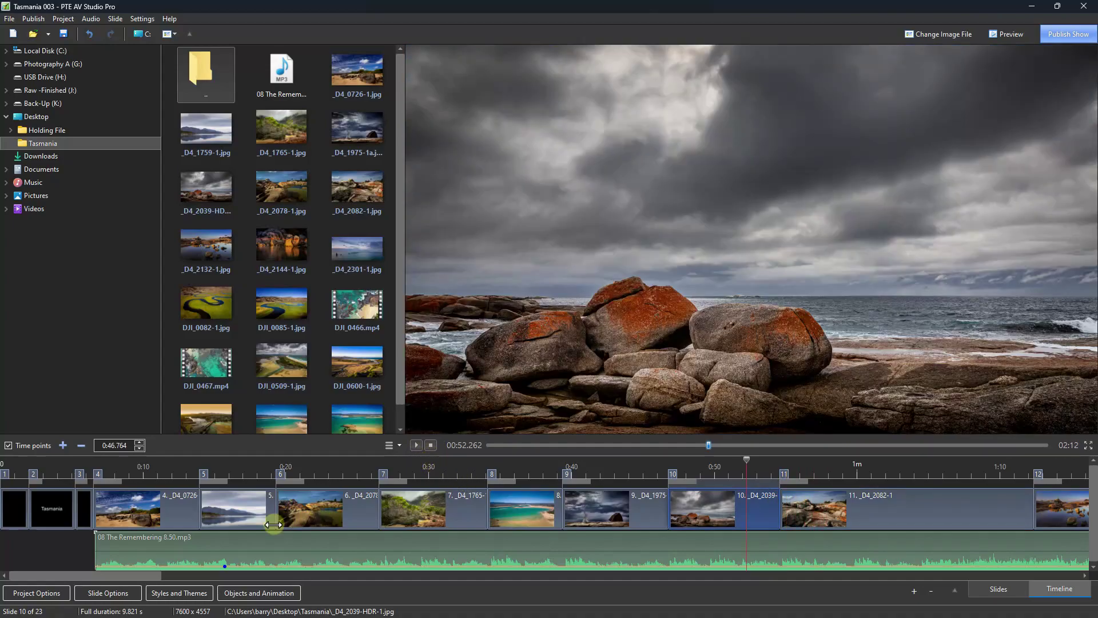
# Shift slide 12 (_D4_2132-1) and all following slides so that slide 12 starts at about 2:01
pyautogui.moveTo(136, 575); pyautogui.dragTo(260, 582)
pyautogui.moveTo(203, 510); pyautogui.dragTo(841, 522)
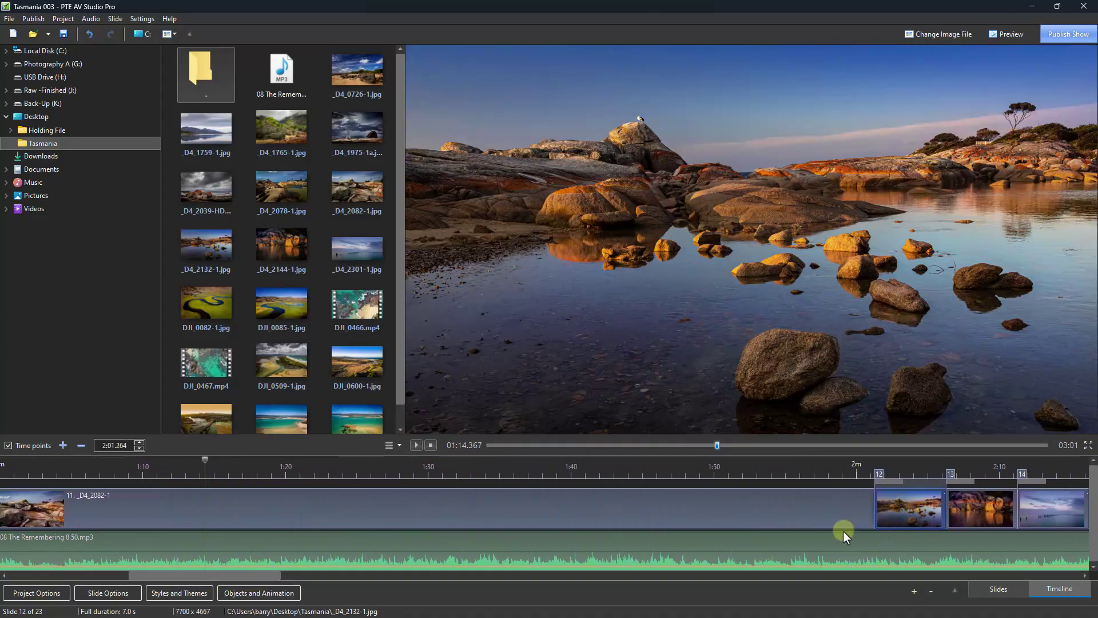
pyautogui.moveTo(262, 579); pyautogui.dragTo(212, 581)
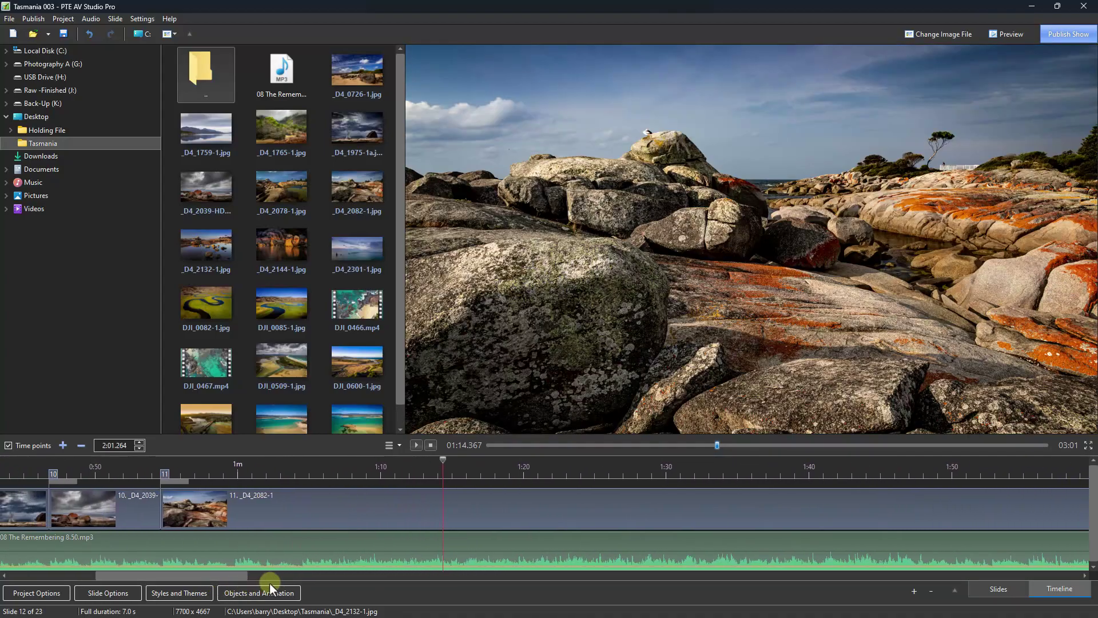
# Save the project as a new version named Tasmania 004.pte in the Tasmania folder
pyautogui.click(9, 18)
pyautogui.click(33, 76)
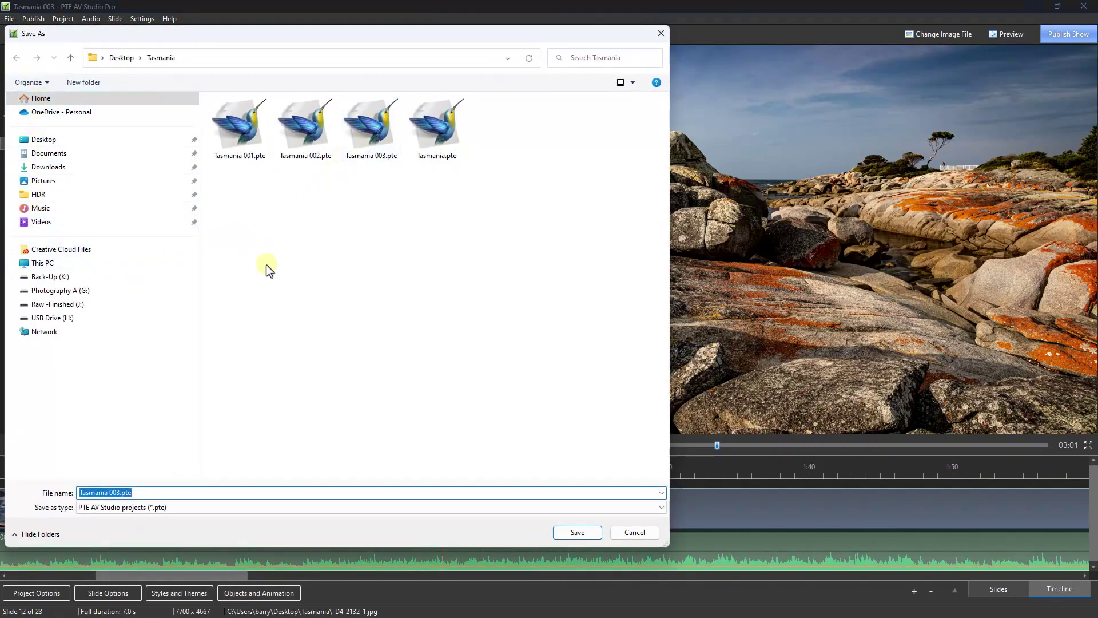
pyautogui.click(121, 495)
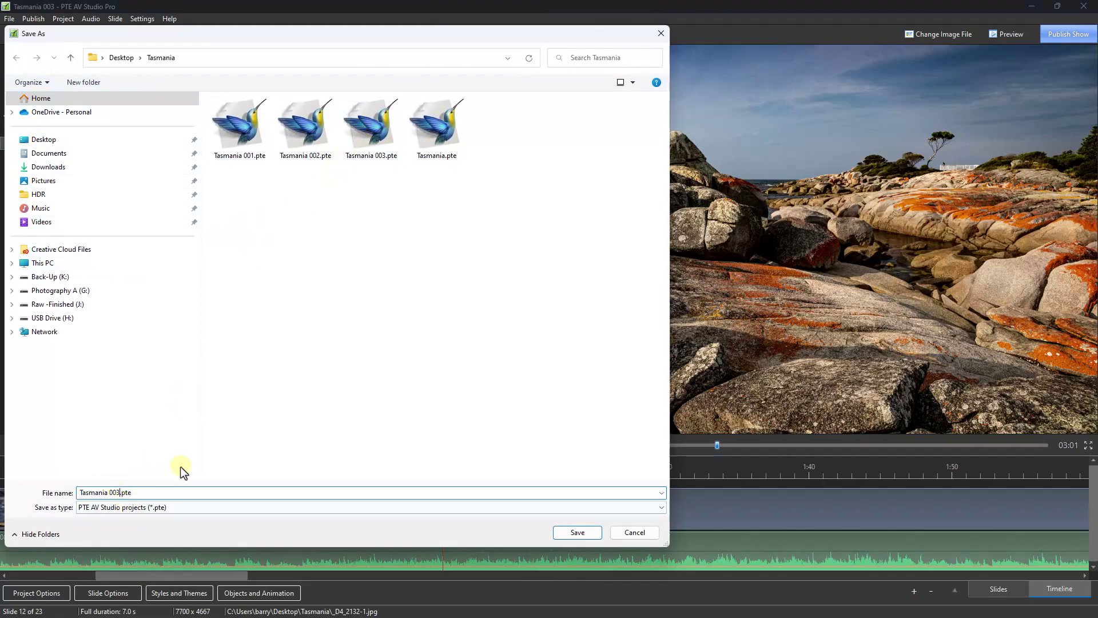
pyautogui.press('BackSpace')
pyautogui.write('4')
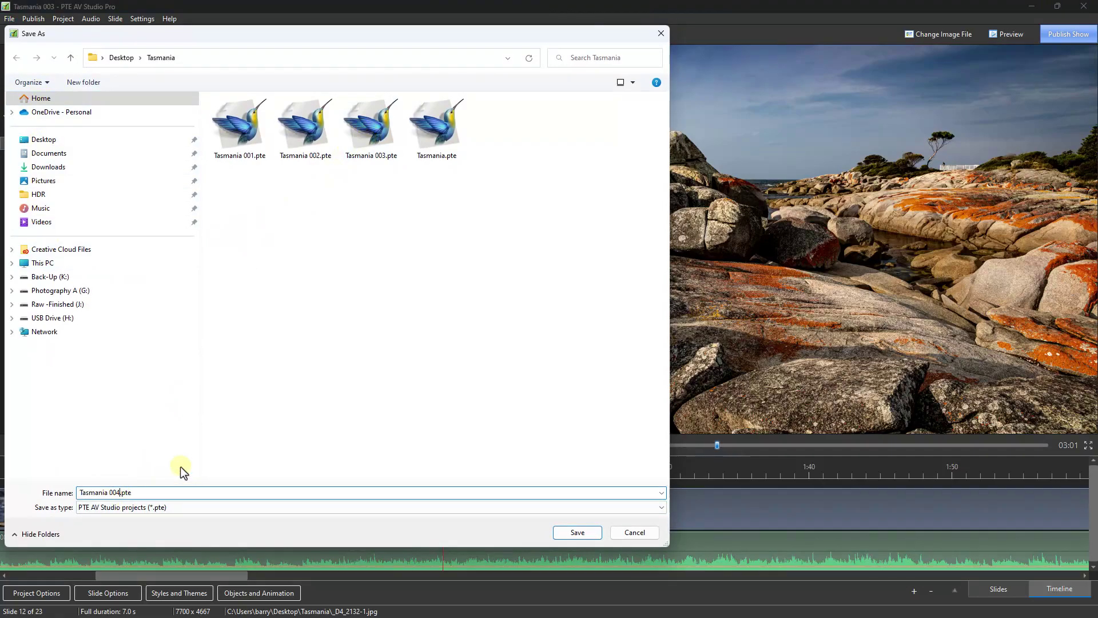
pyautogui.press('Return')
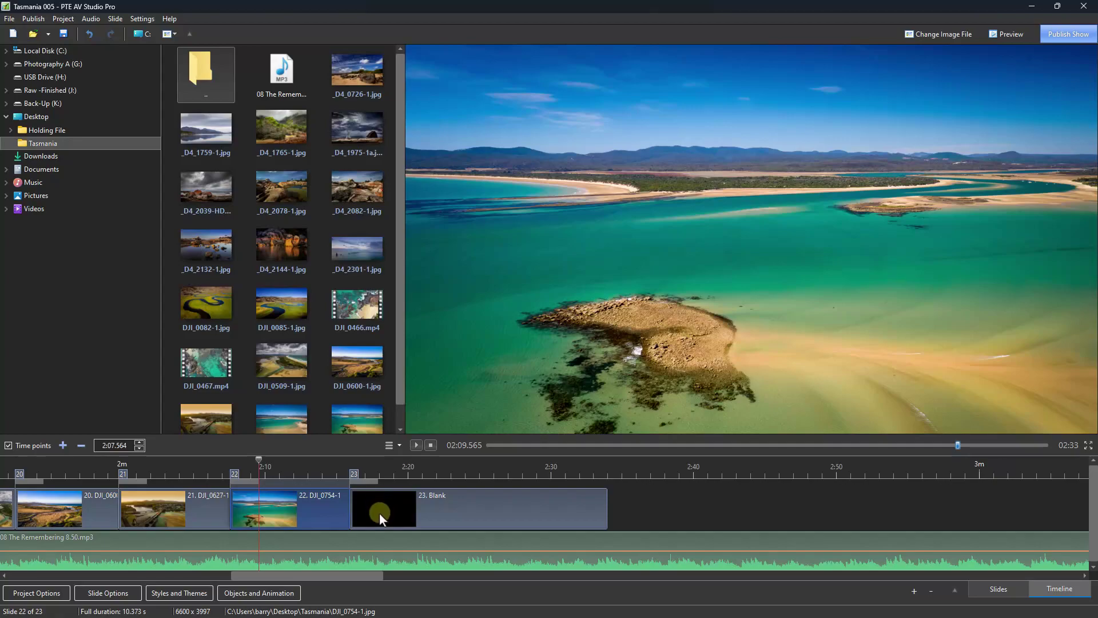
# Trim the end of the music clip back to the end of the final blank slide at about 2:33
pyautogui.moveTo(335, 576); pyautogui.dragTo(1055, 574)
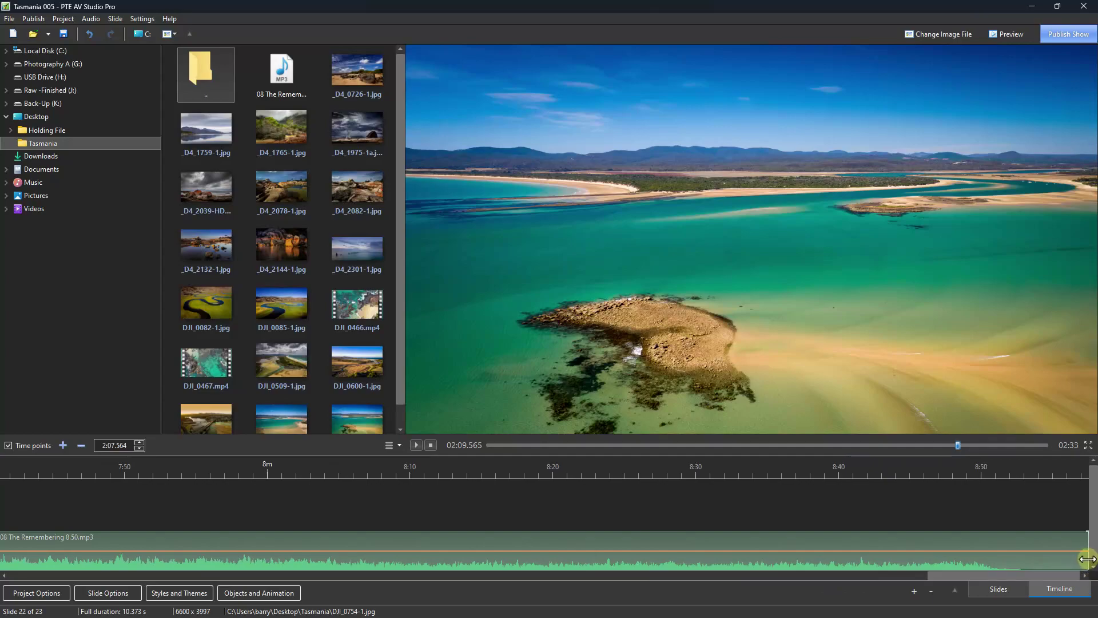
pyautogui.moveTo(1087, 559); pyautogui.dragTo(449, 547)
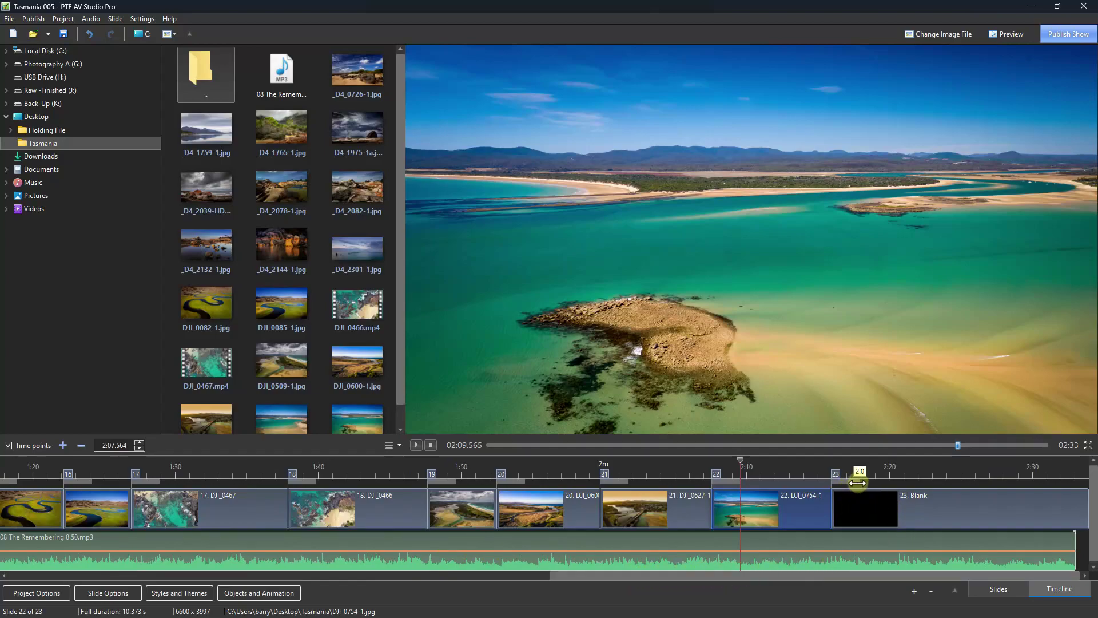
# Lengthen the transition into blank slide 23 to about 6 s and trim the music to end with it at about 2:22
pyautogui.moveTo(858, 483); pyautogui.dragTo(917, 486)
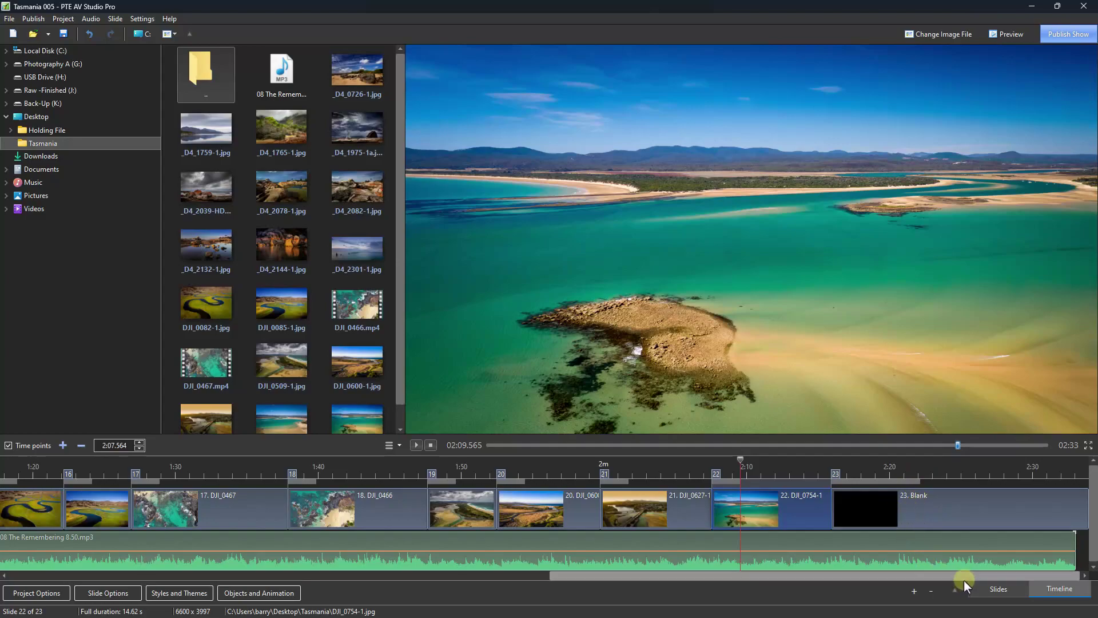
pyautogui.moveTo(1075, 561); pyautogui.dragTo(915, 551)
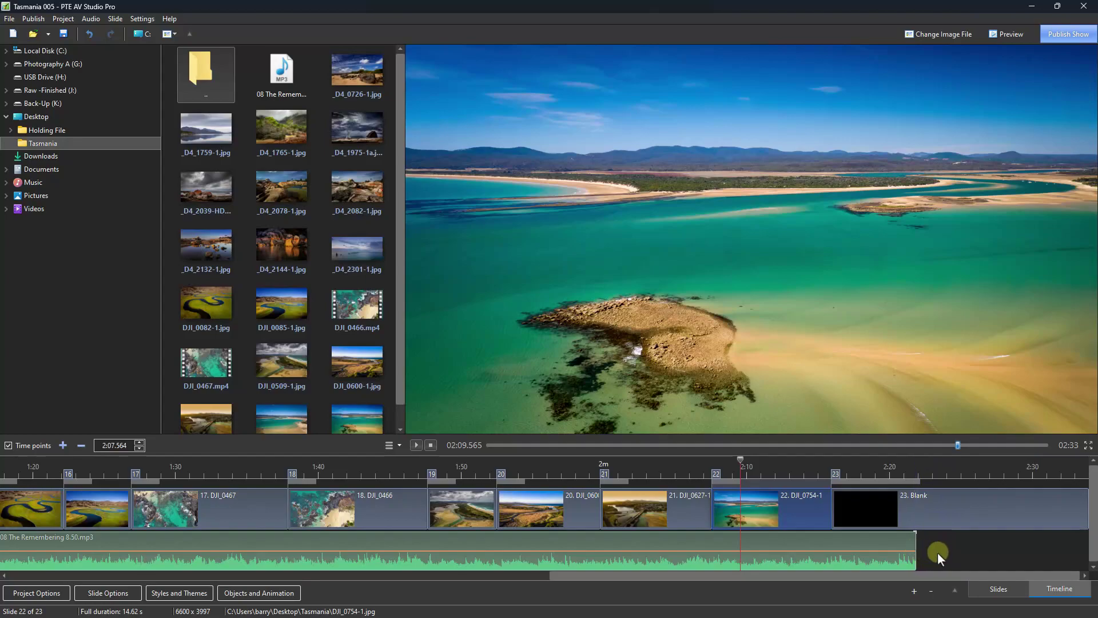
# Fade out the music with audio points at about 2:07 and at the clip's end (2:22), lowering the end point fully
pyautogui.click(698, 551)
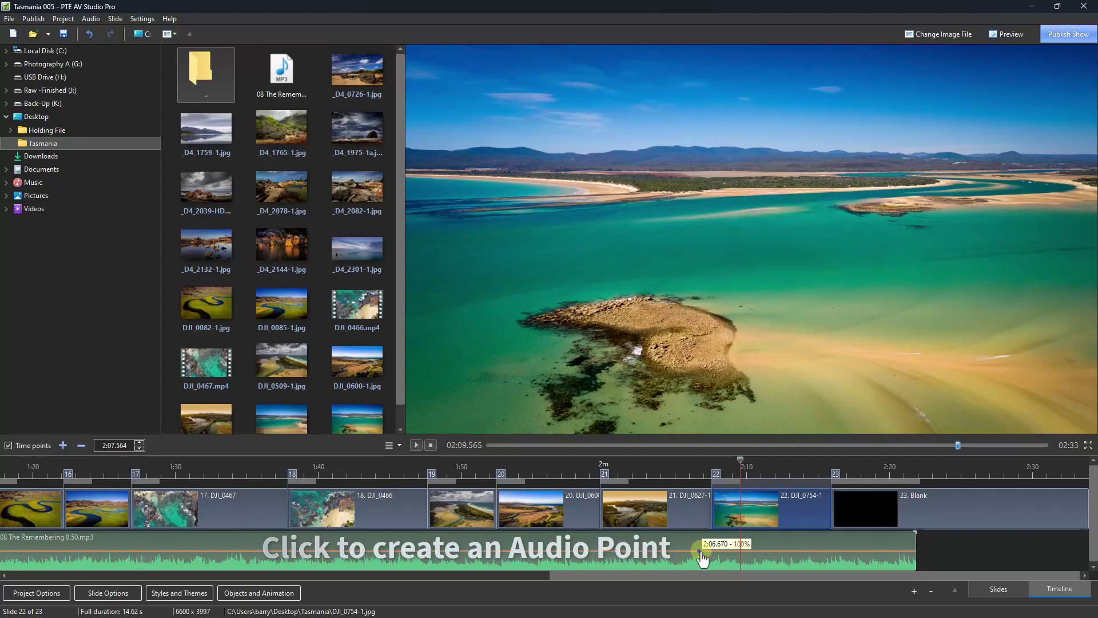
pyautogui.click(915, 551)
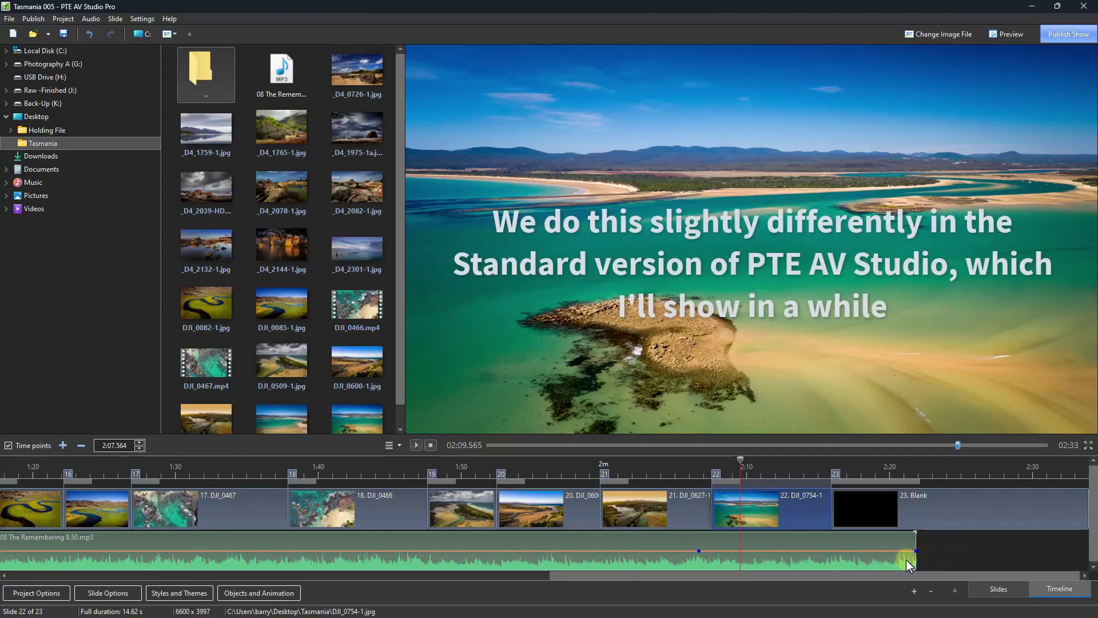
pyautogui.moveTo(916, 552)
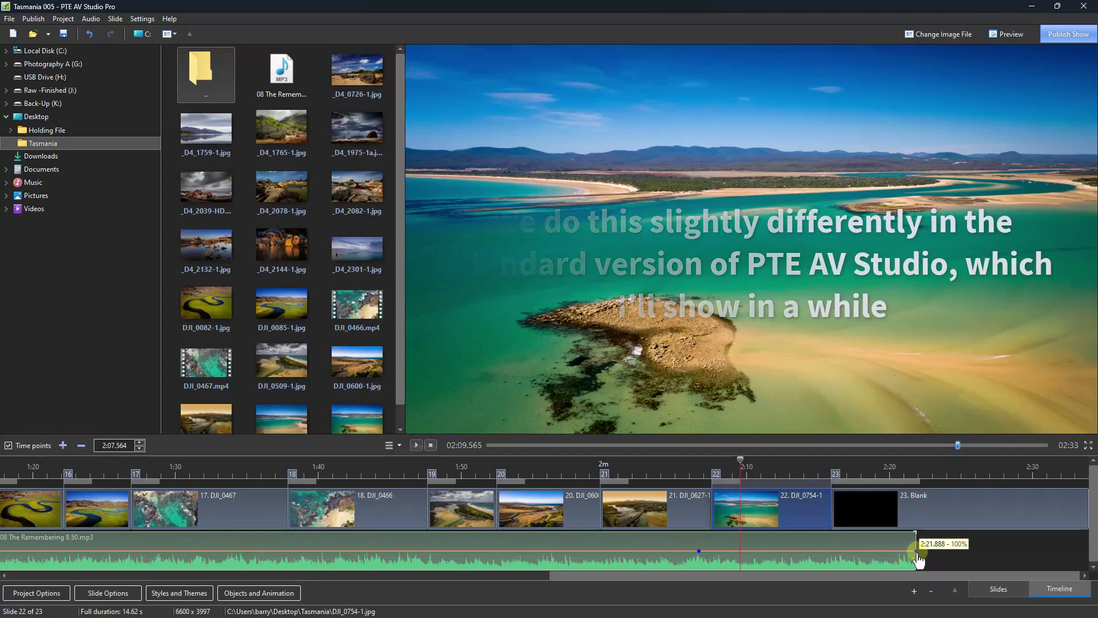
pyautogui.moveTo(916, 553); pyautogui.dragTo(921, 577)
pyautogui.moveTo(698, 555)
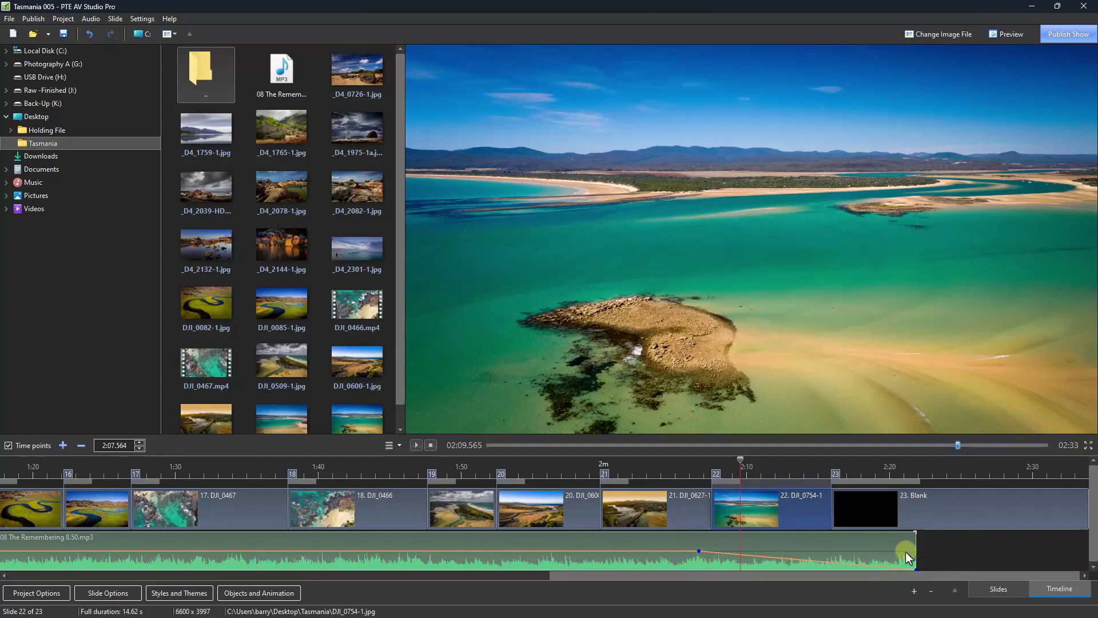
# Shorten blank slide 23 so the show ends at about 2:23, and play back the ending from about 1:59
pyautogui.click(1086, 507)
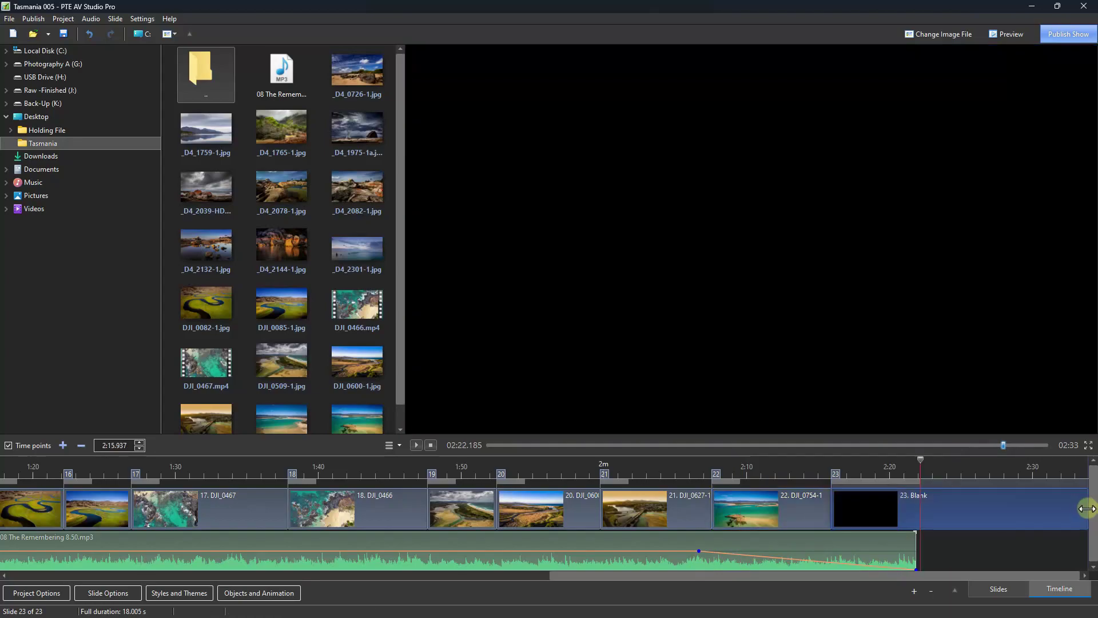
pyautogui.moveTo(1087, 507); pyautogui.dragTo(944, 507)
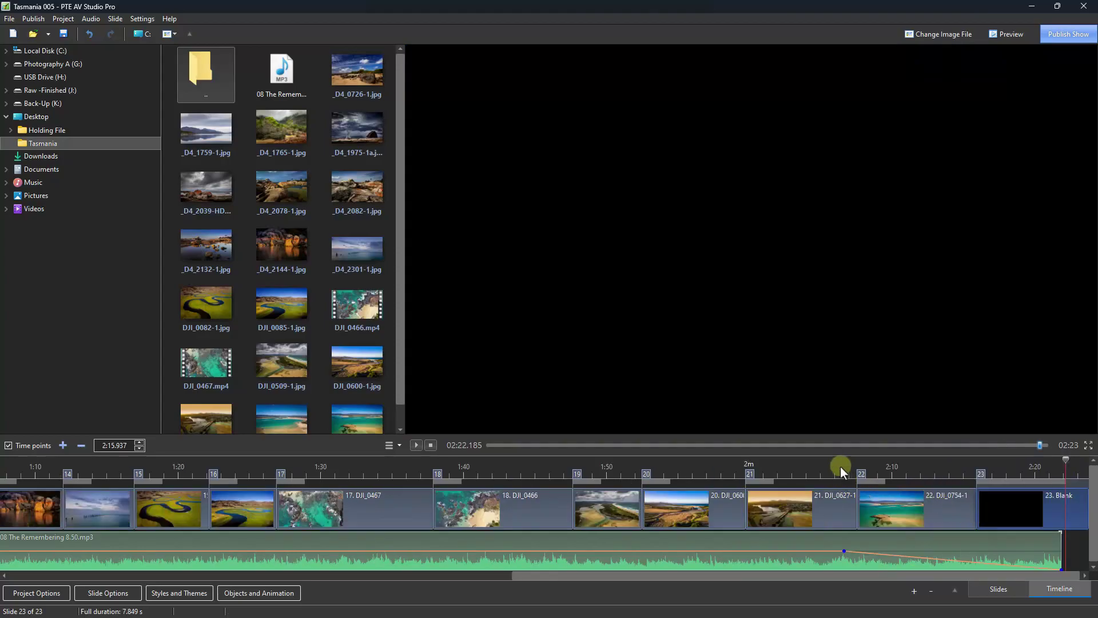
pyautogui.click(738, 464)
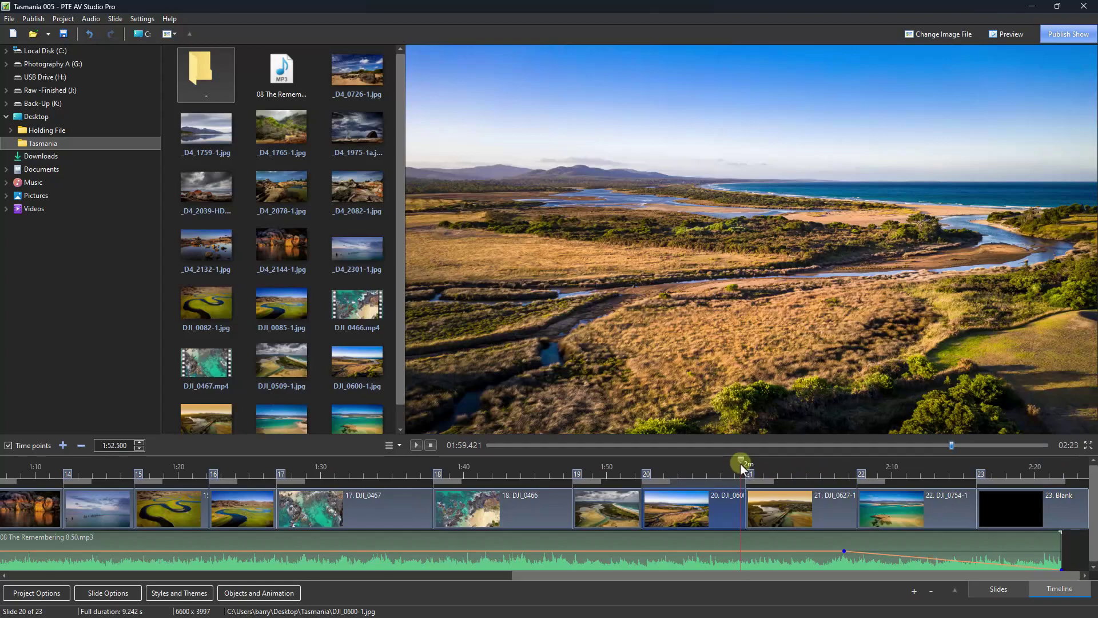
pyautogui.click(415, 445)
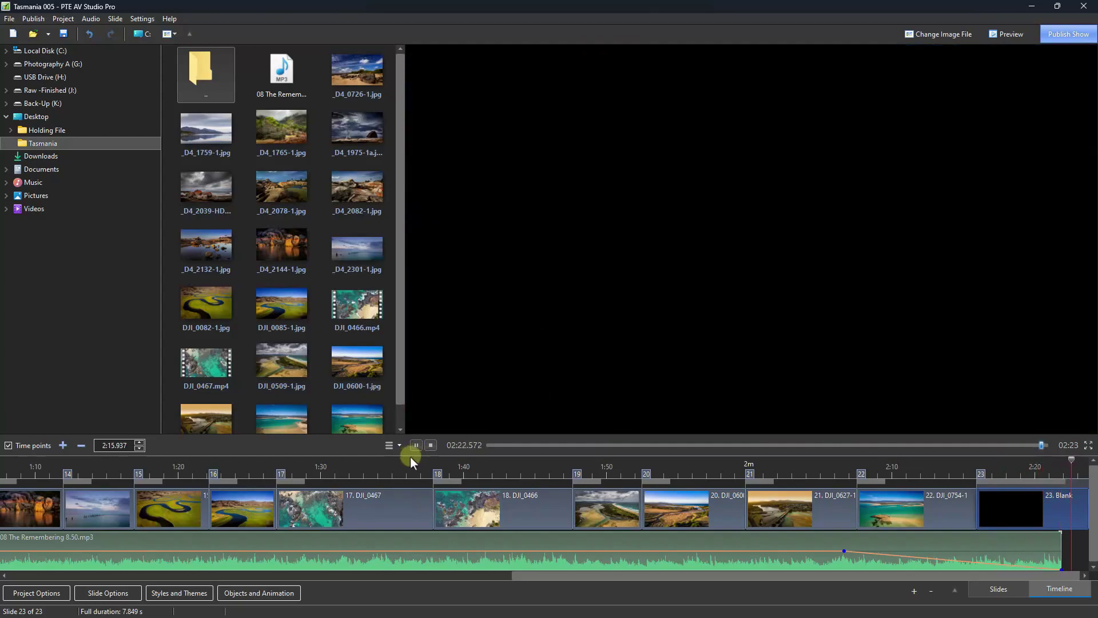
pyautogui.click(430, 444)
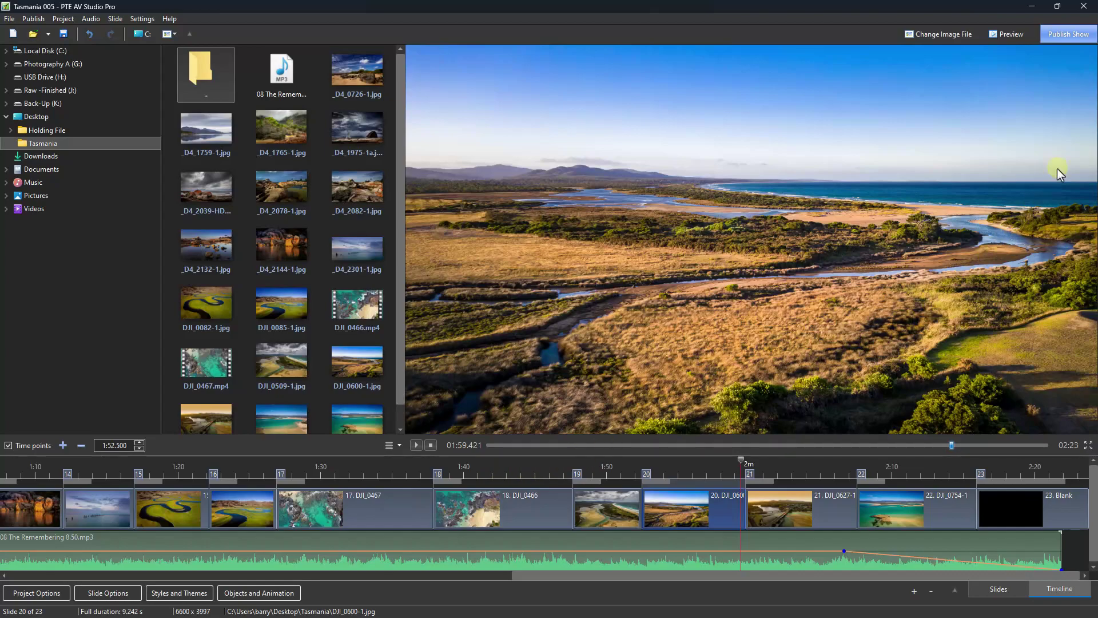
# Publish the show as an HD video at 1920x1080, High quality and 60p, with the file name Tasmania 005.mp4
pyautogui.click(1067, 34)
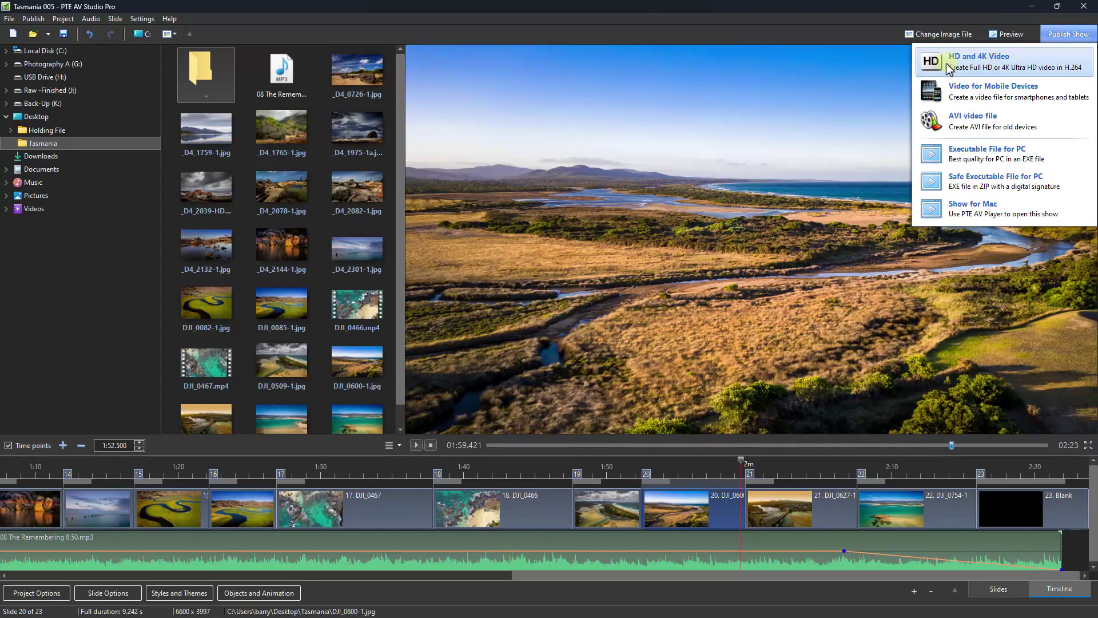
pyautogui.click(982, 64)
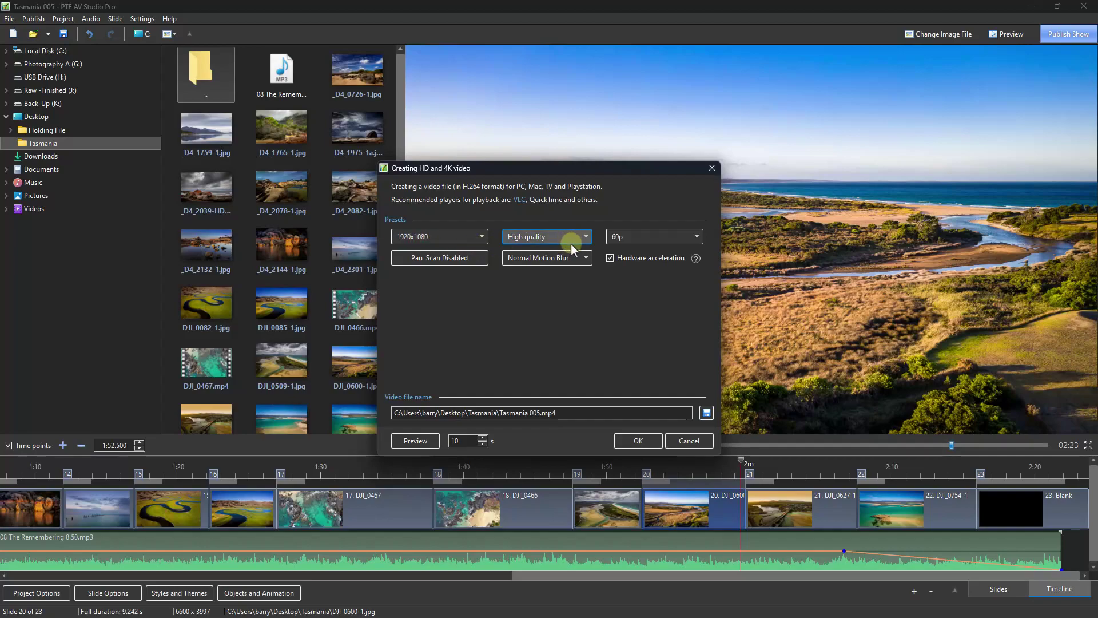
pyautogui.click(696, 238)
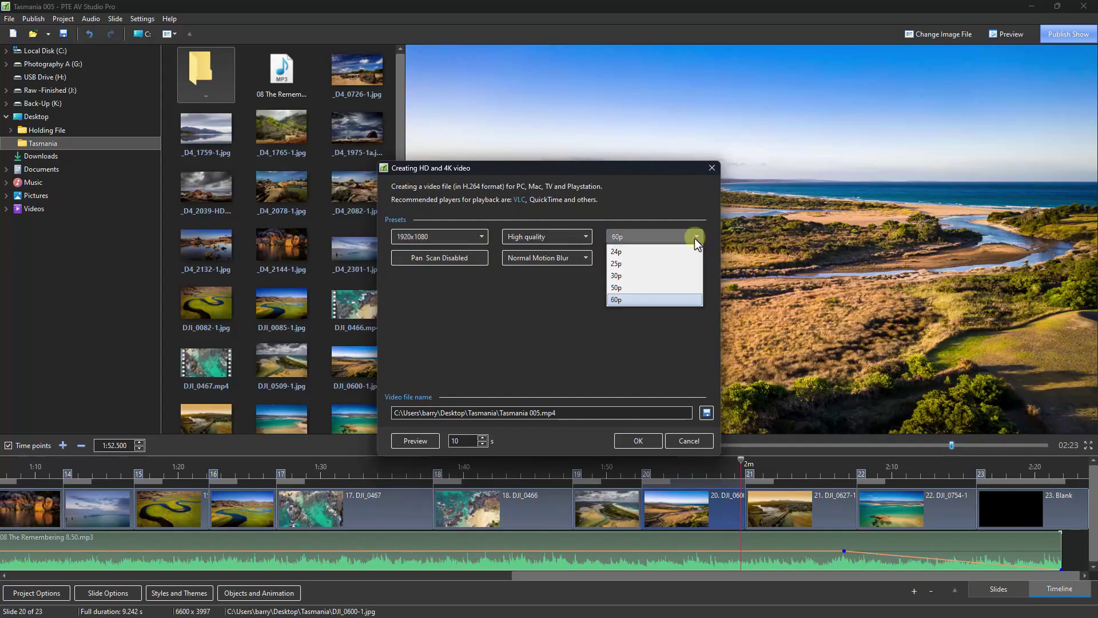
pyautogui.click(654, 300)
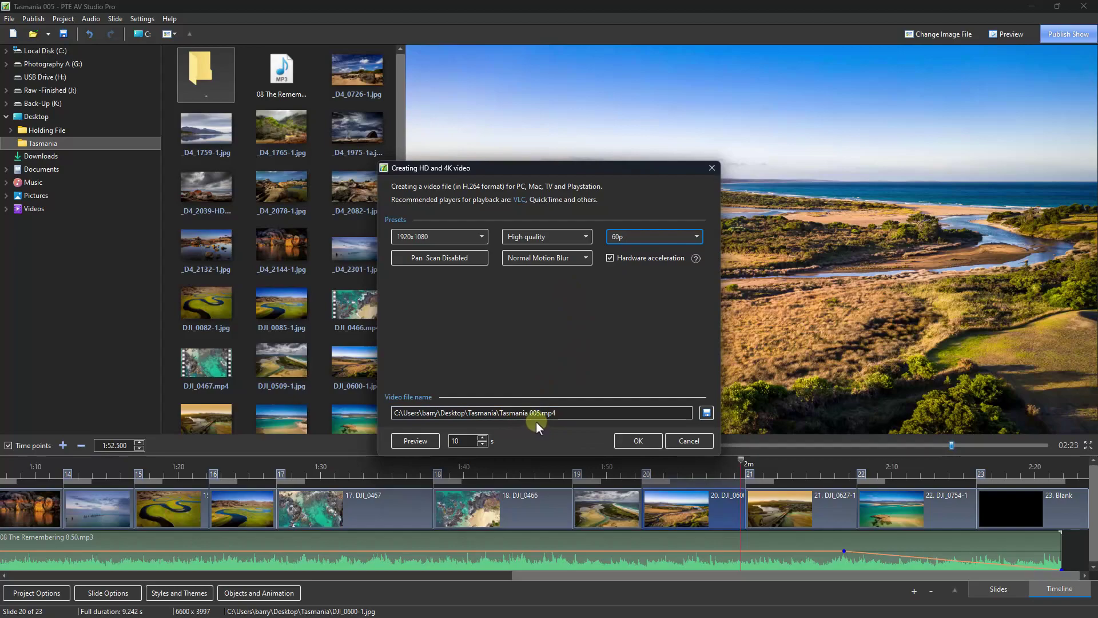
pyautogui.click(637, 441)
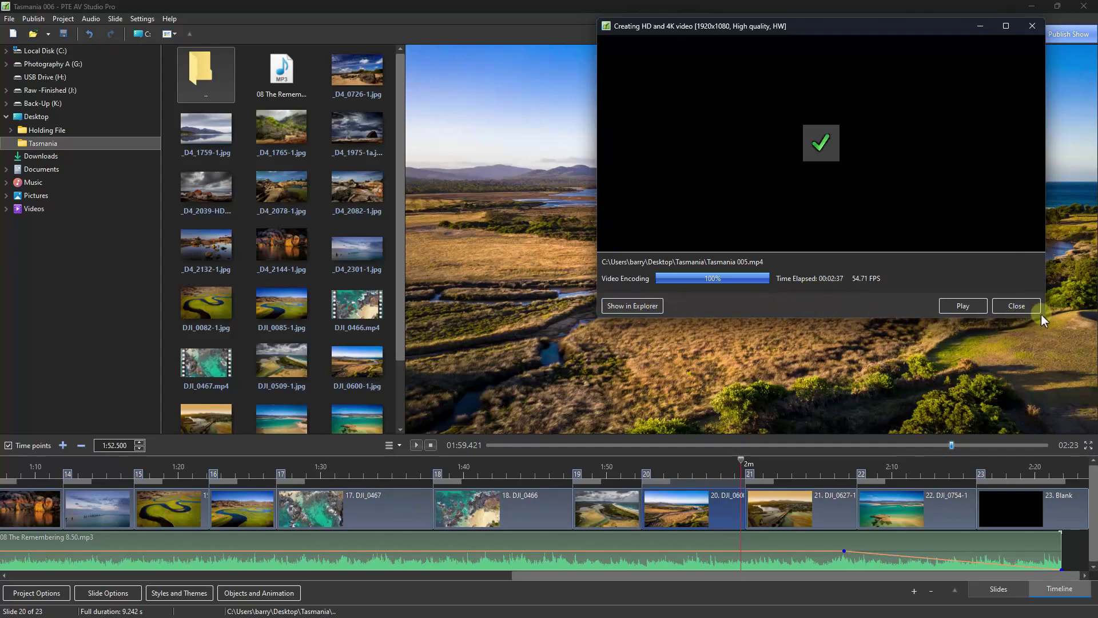
pyautogui.click(1011, 306)
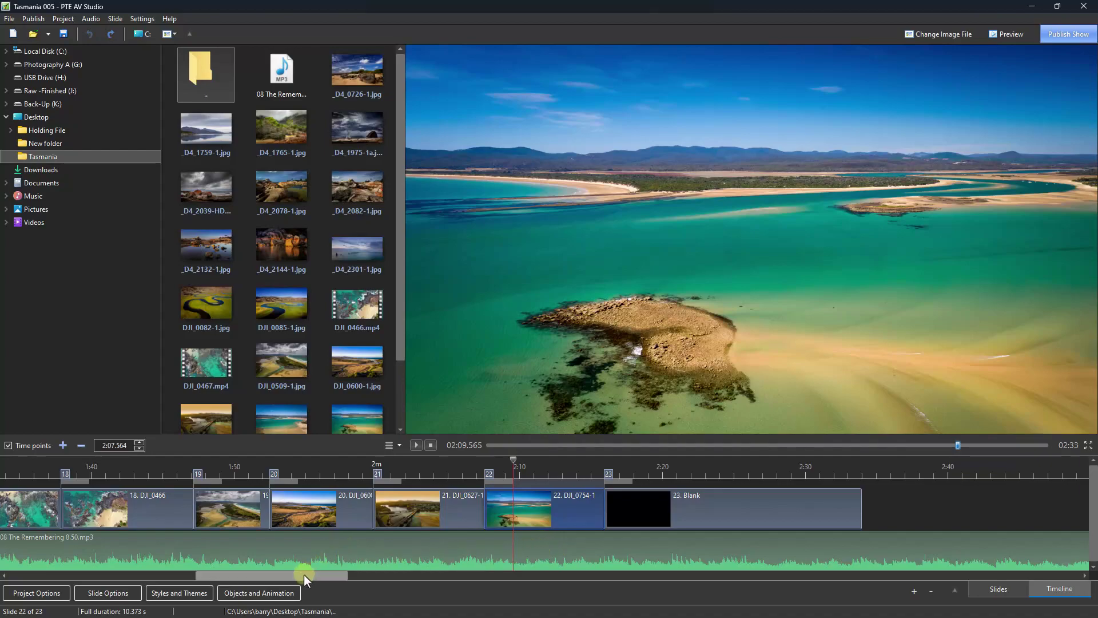
# In the Standard version's copy of the show, trim the end of the full-length music clip back to about 2:23
pyautogui.moveTo(290, 574); pyautogui.dragTo(1085, 559)
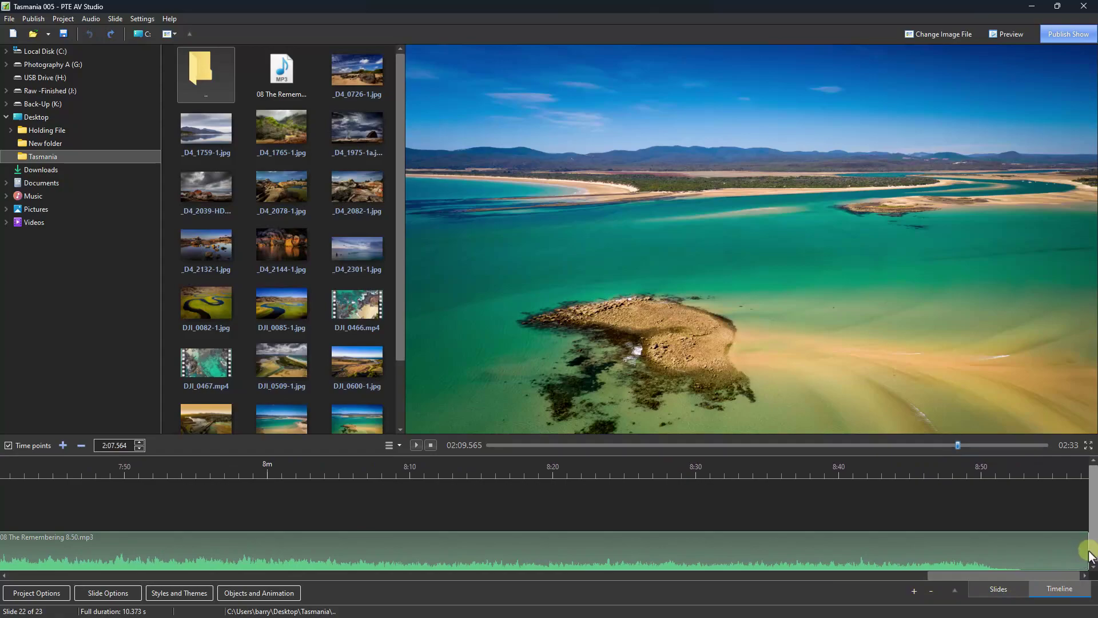
pyautogui.moveTo(1086, 551)
pyautogui.mouseDown()
pyautogui.moveTo(548, 549)
pyautogui.moveTo(92, 529)
pyautogui.moveTo(4, 545)
pyautogui.moveTo(472, 549)
pyautogui.mouseUp()
pyautogui.moveTo(493, 553)
pyautogui.mouseDown()
pyautogui.moveTo(580, 555)
pyautogui.moveTo(517, 557)
pyautogui.mouseUp()
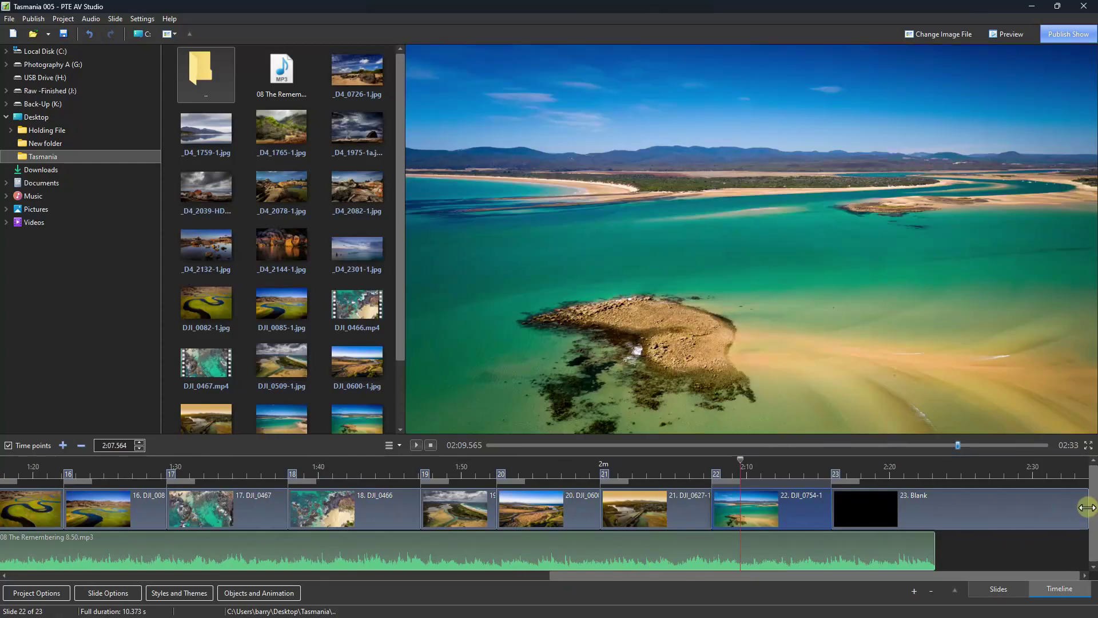
# Shorten blank slide 23 so the show ends at about 2:24, and lengthen its transition to about 6.2 s
pyautogui.moveTo(1087, 507); pyautogui.dragTo(947, 503)
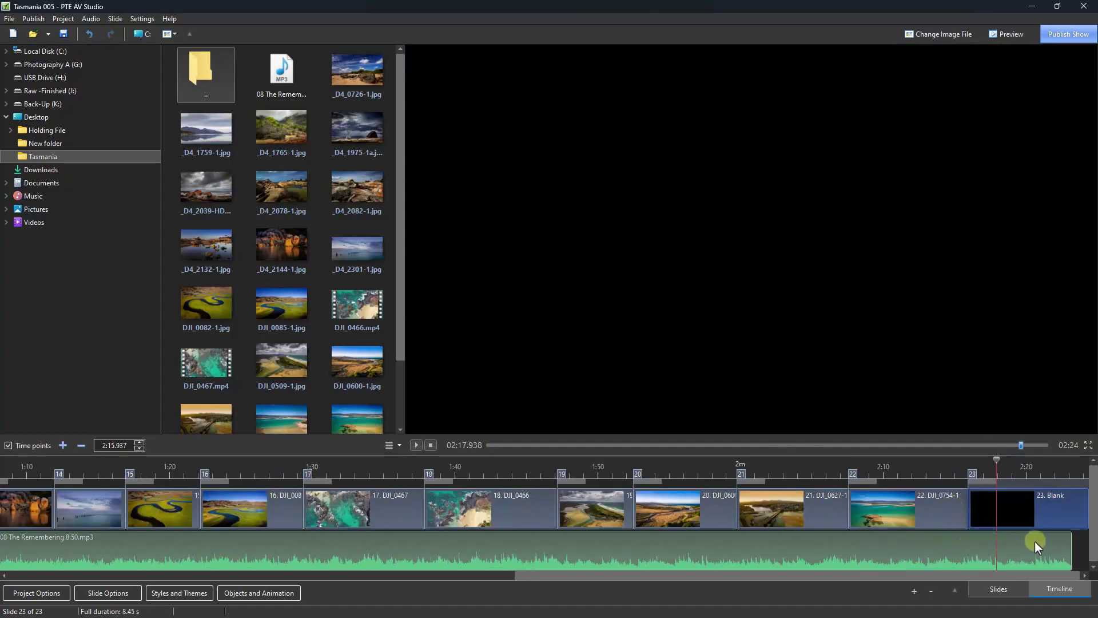
pyautogui.moveTo(996, 481); pyautogui.dragTo(1056, 487)
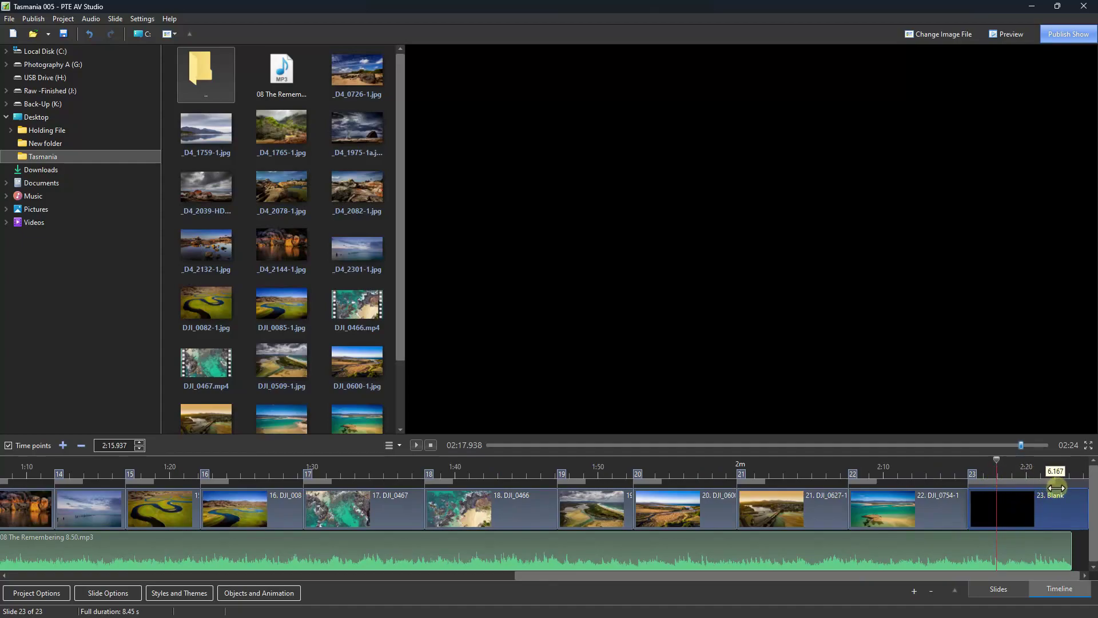
pyautogui.click(1008, 515)
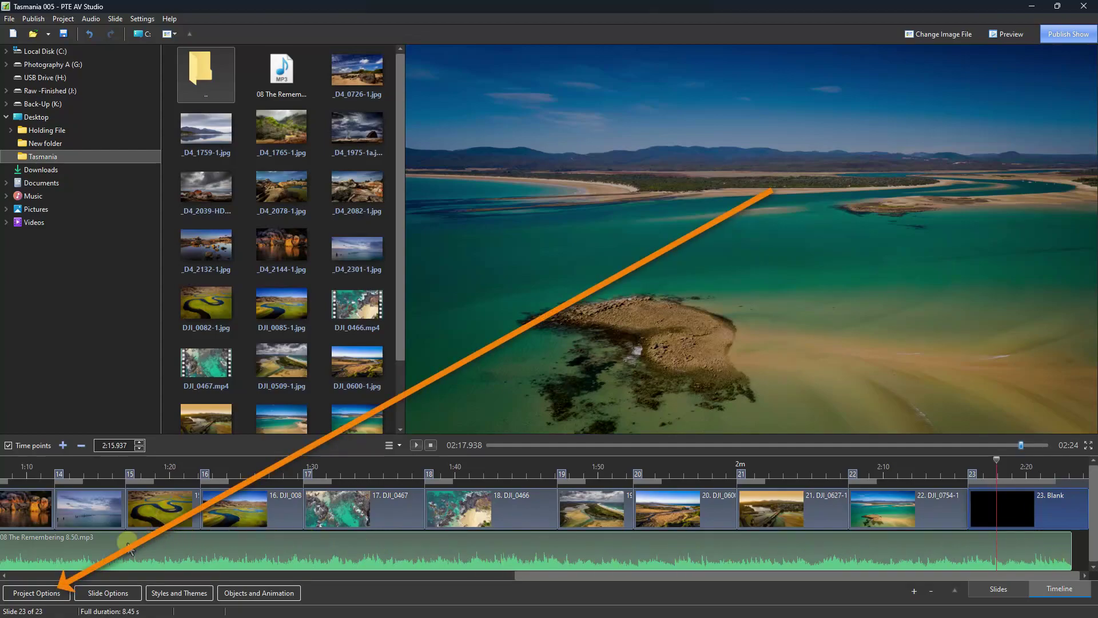
# Set the music clip's Fade Out to 15 seconds in the project's audio options
pyautogui.click(48, 595)
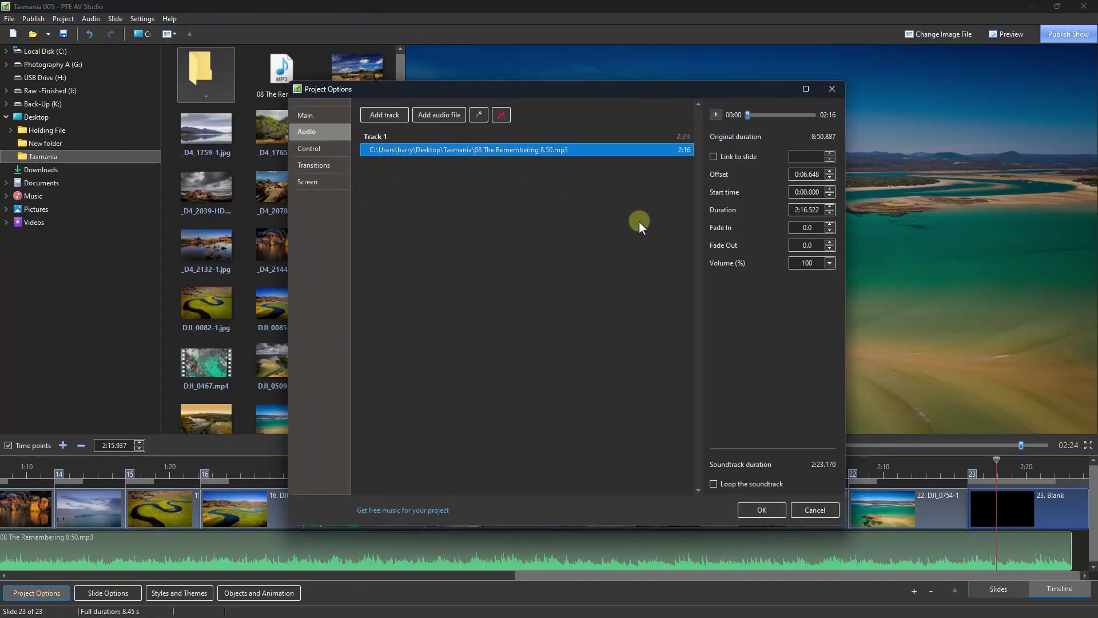
pyautogui.click(809, 245)
pyautogui.write('15')
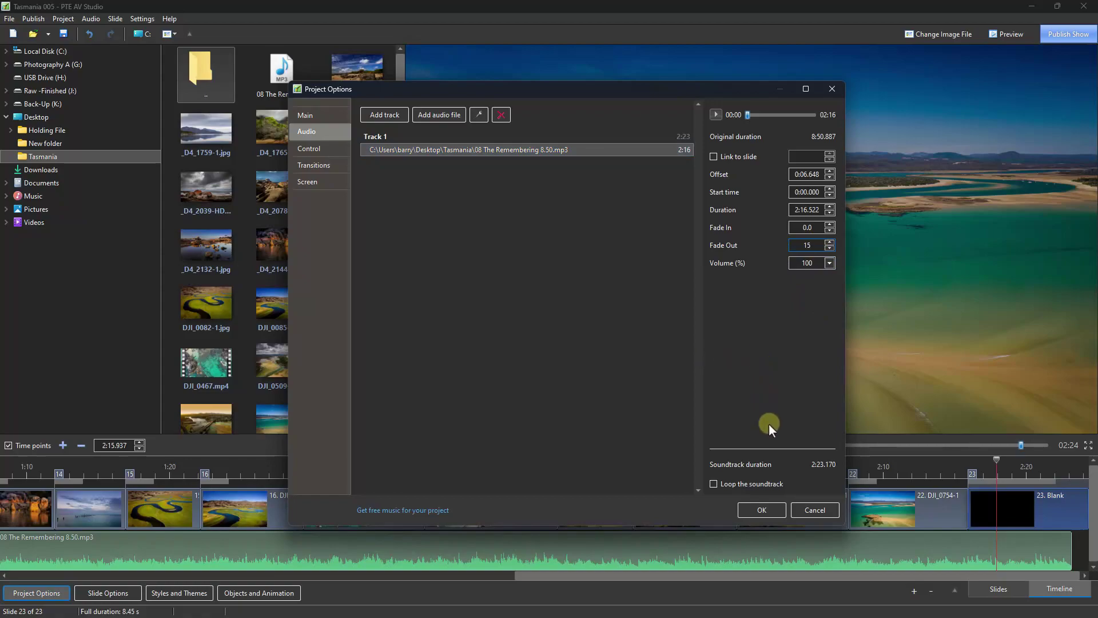
pyautogui.click(756, 509)
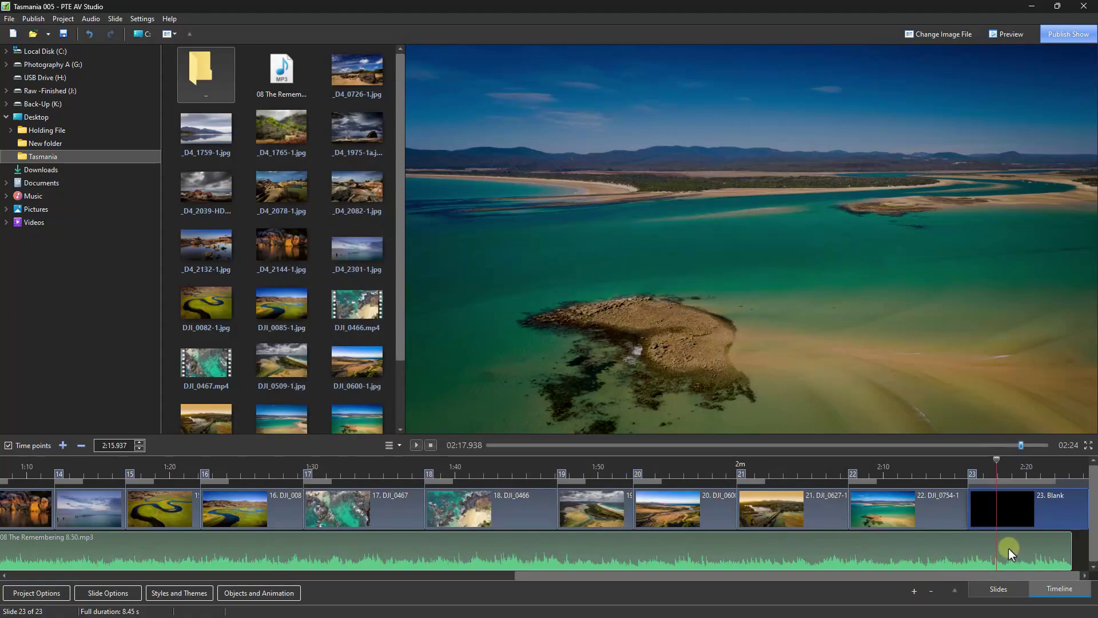
# Play back the show's ending from about 1:59 to check the music fade-out
pyautogui.click(730, 462)
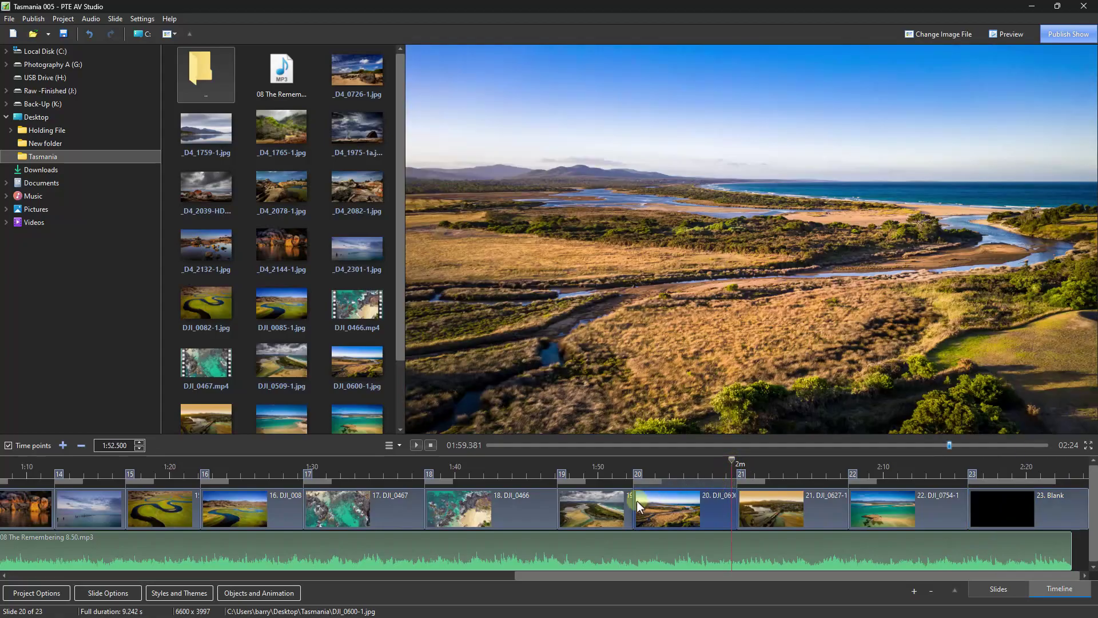
pyautogui.click(415, 445)
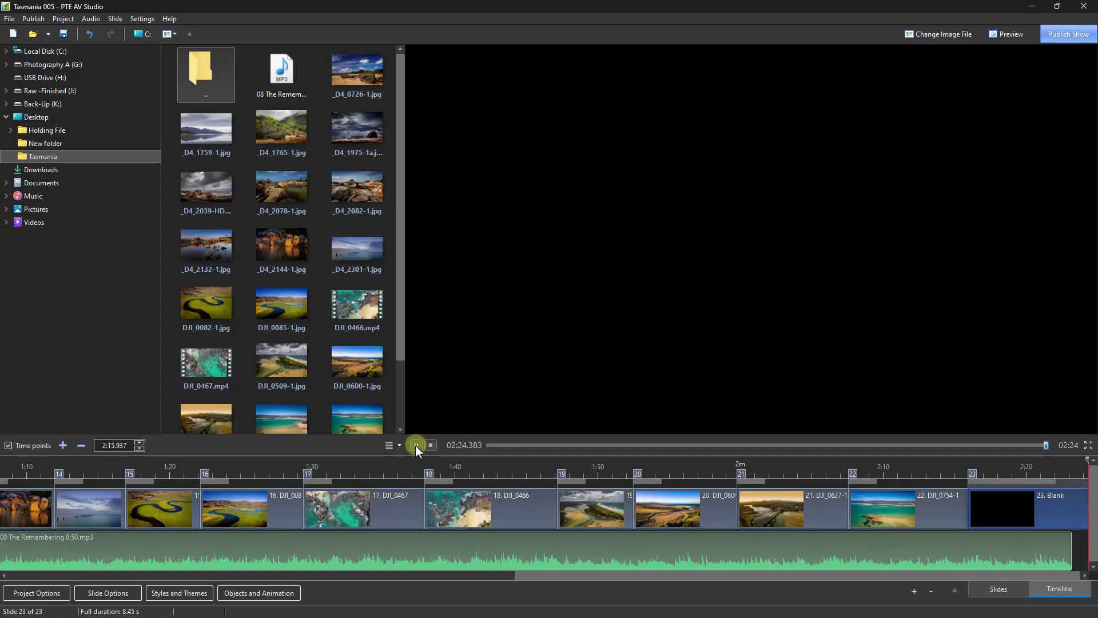
pyautogui.click(416, 445)
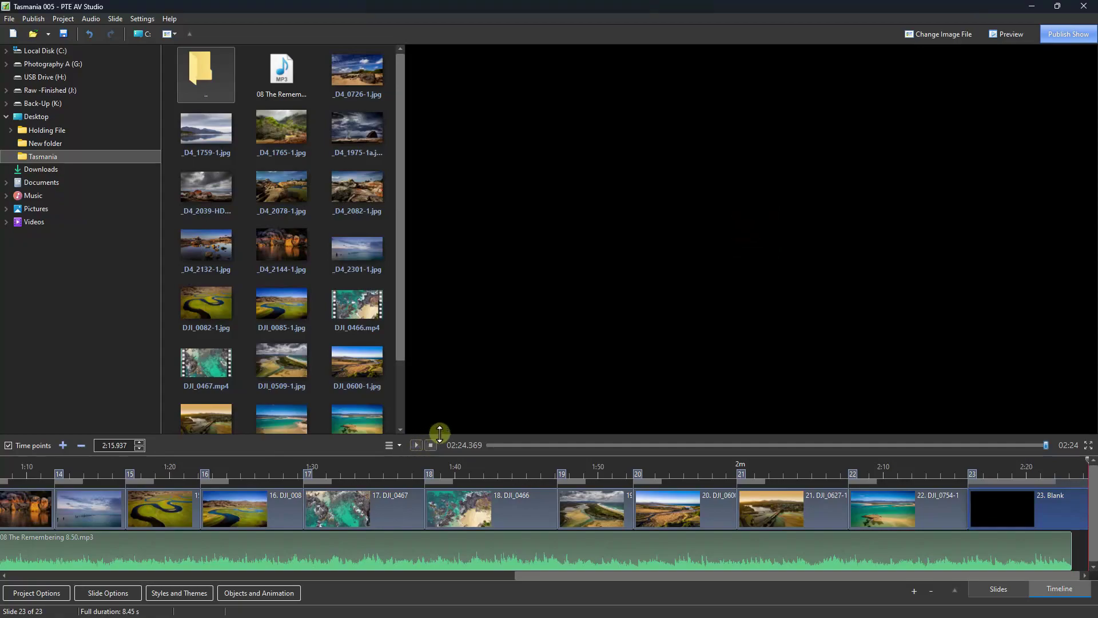
# Check the HD and 4K video publishing settings without creating a video, and select slide 21 (DJI_0627-1)
pyautogui.click(1064, 37)
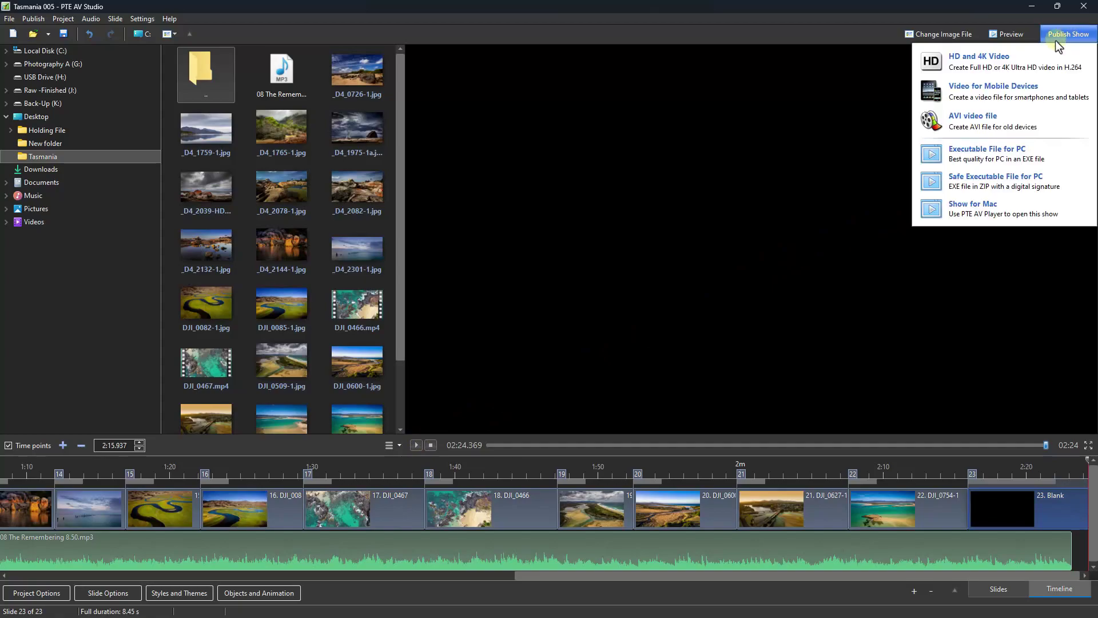
pyautogui.click(976, 63)
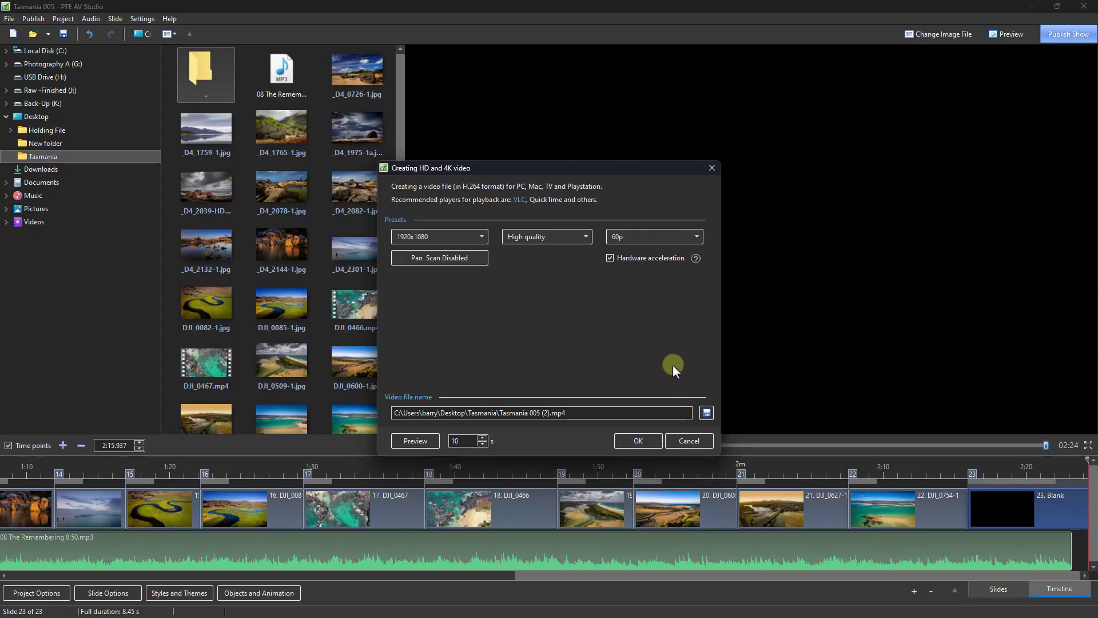
pyautogui.click(685, 444)
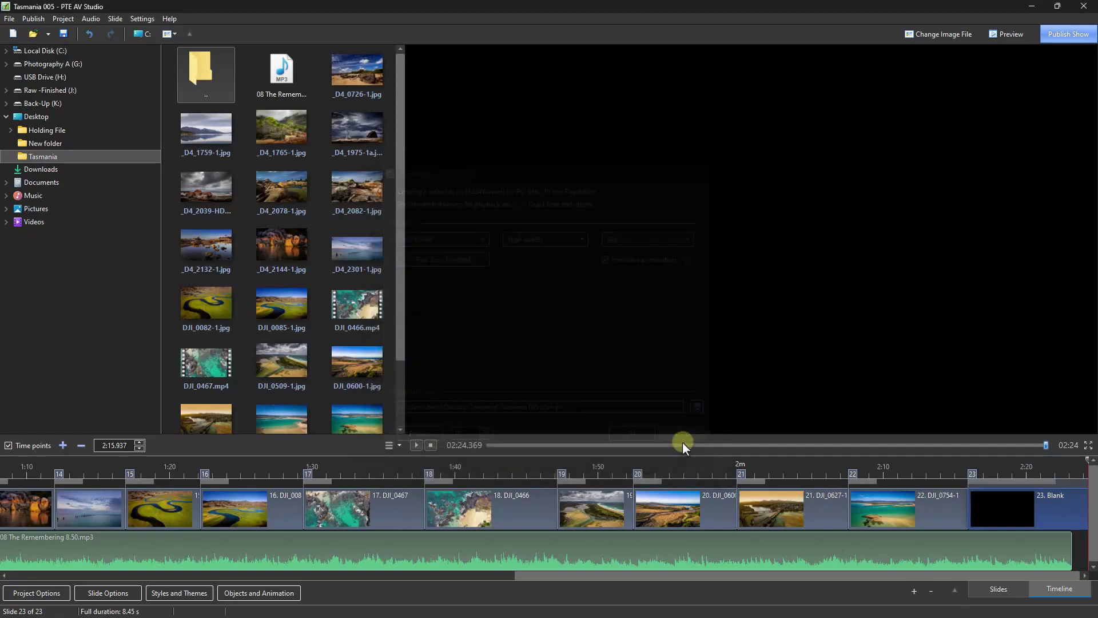
pyautogui.click(752, 510)
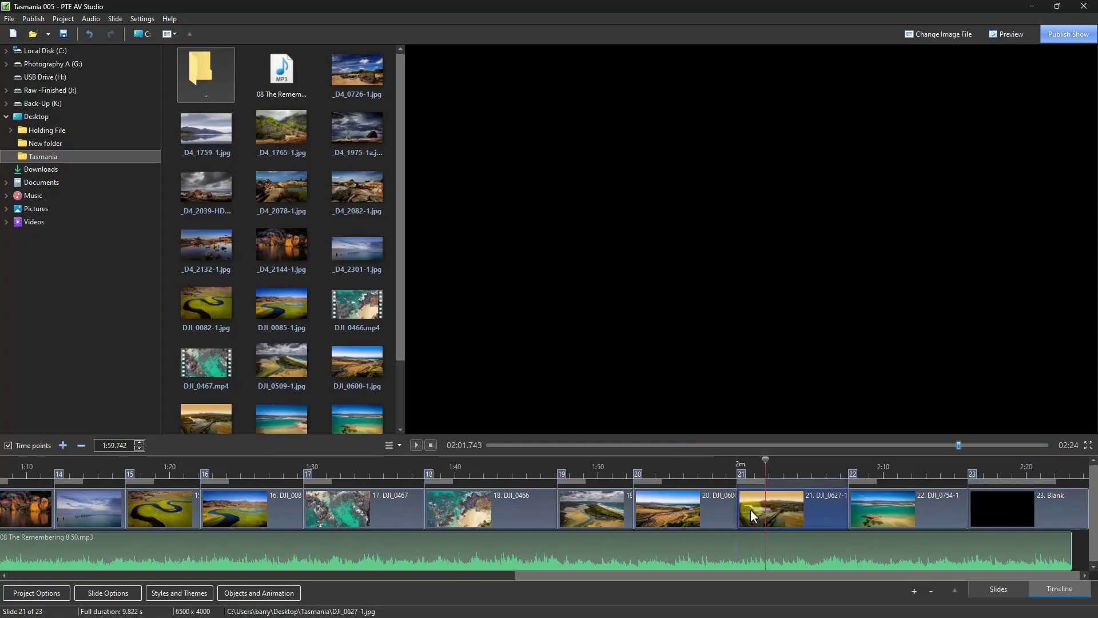